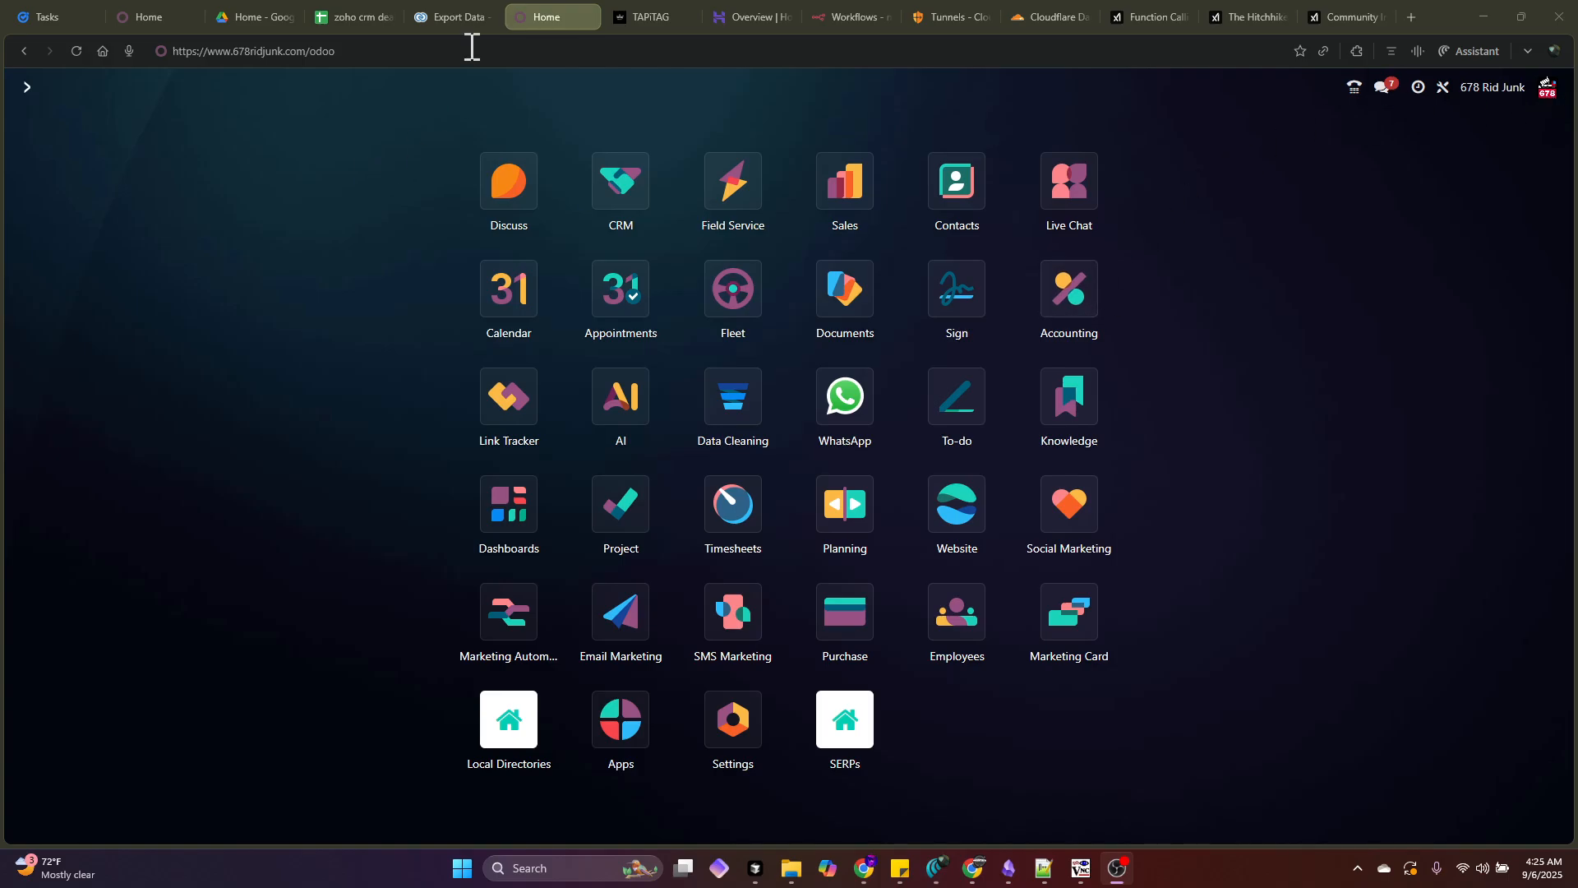
# - Switch to the Zoho CRM tab showing the completed Accounts export of 4857 records
pyautogui.click(452, 16)
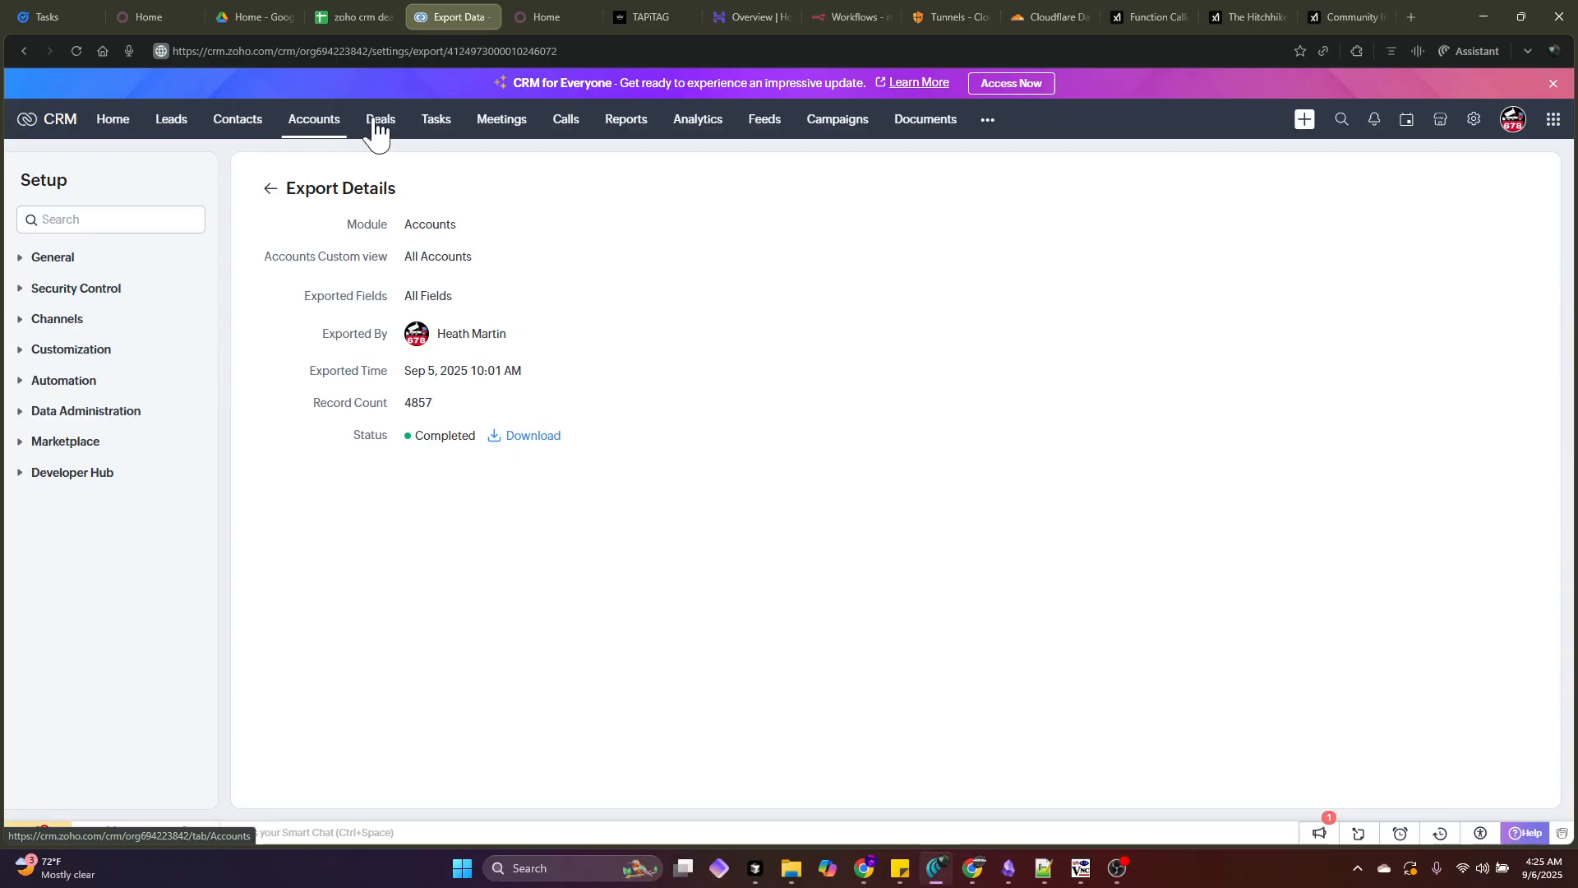
# - Go back from Zoho CRM to the Odoo apps home tab
pyautogui.click(562, 13)
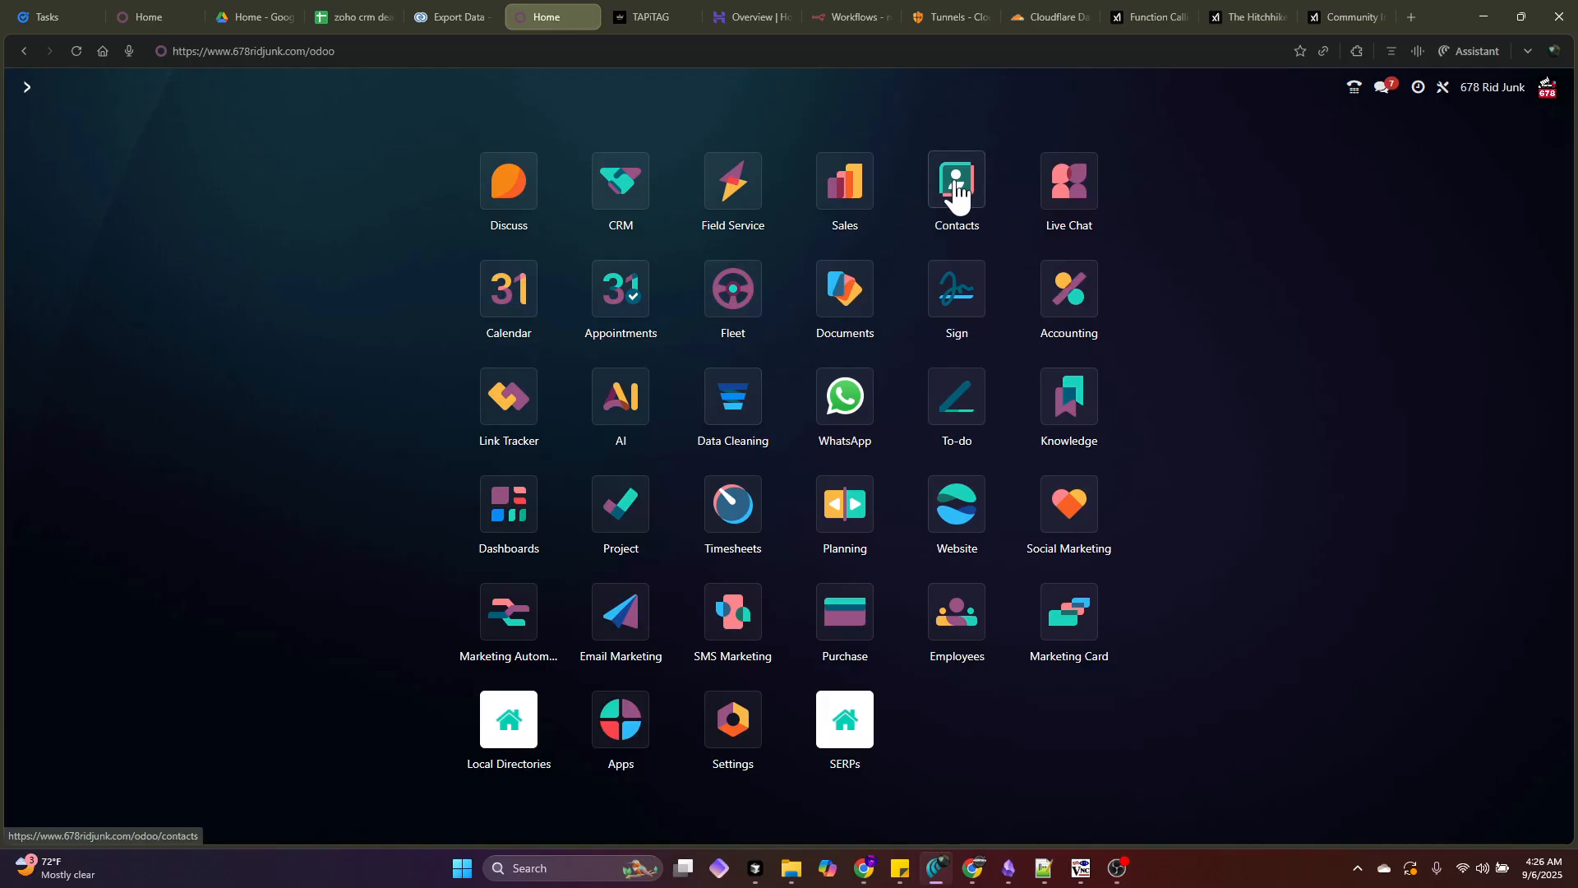
# - Open the browser assistant, clear its old drafted prompt, and open the Contacts app
pyautogui.click(1472, 51)
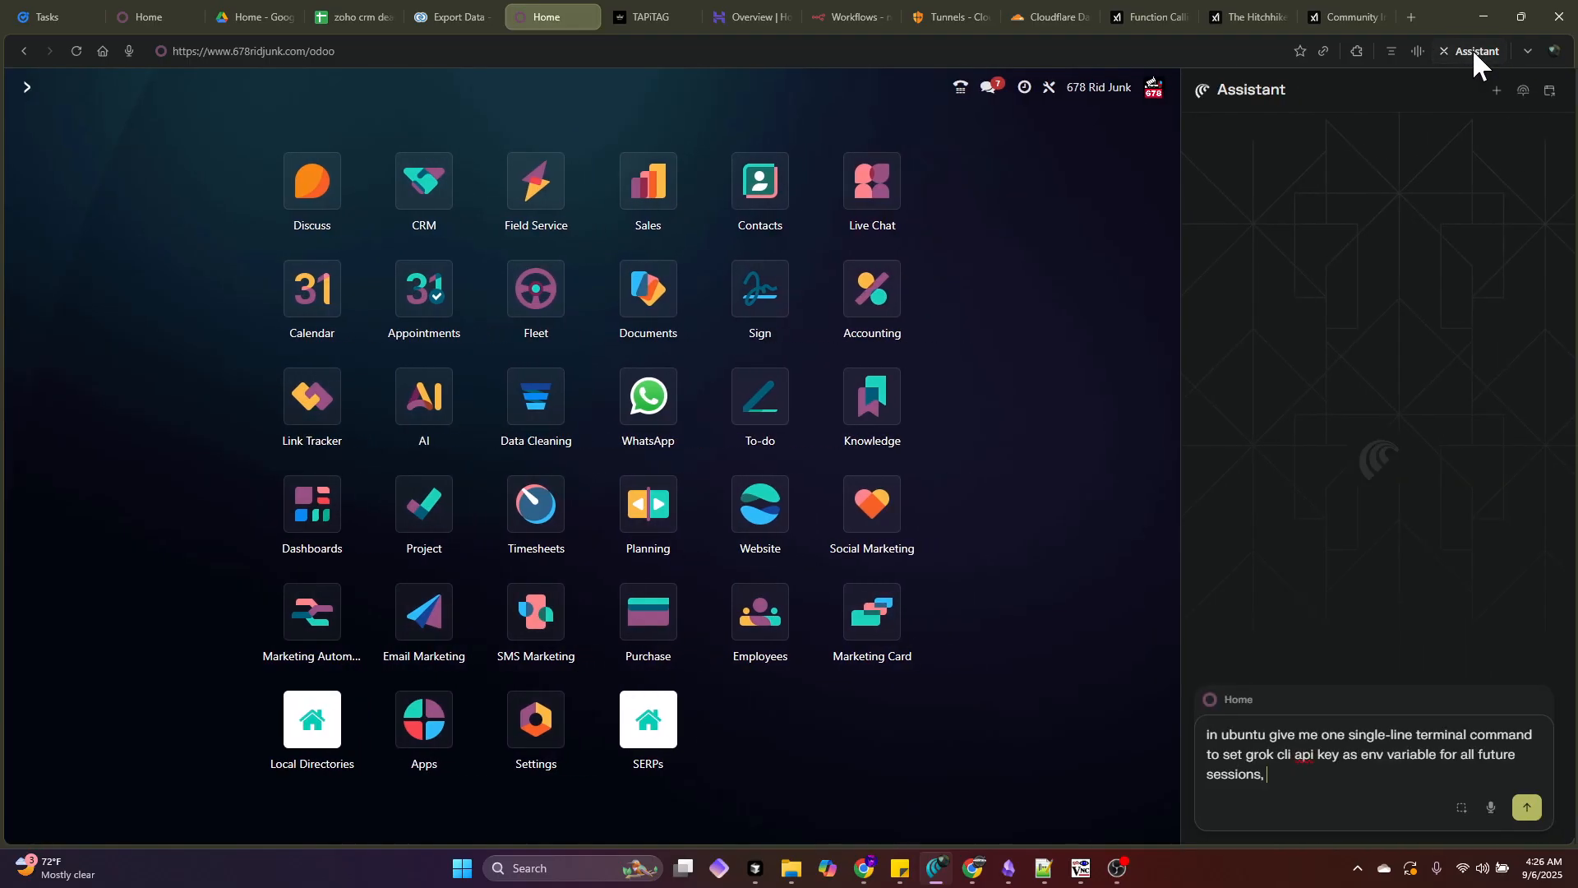
pyautogui.tripleClick(1411, 737)
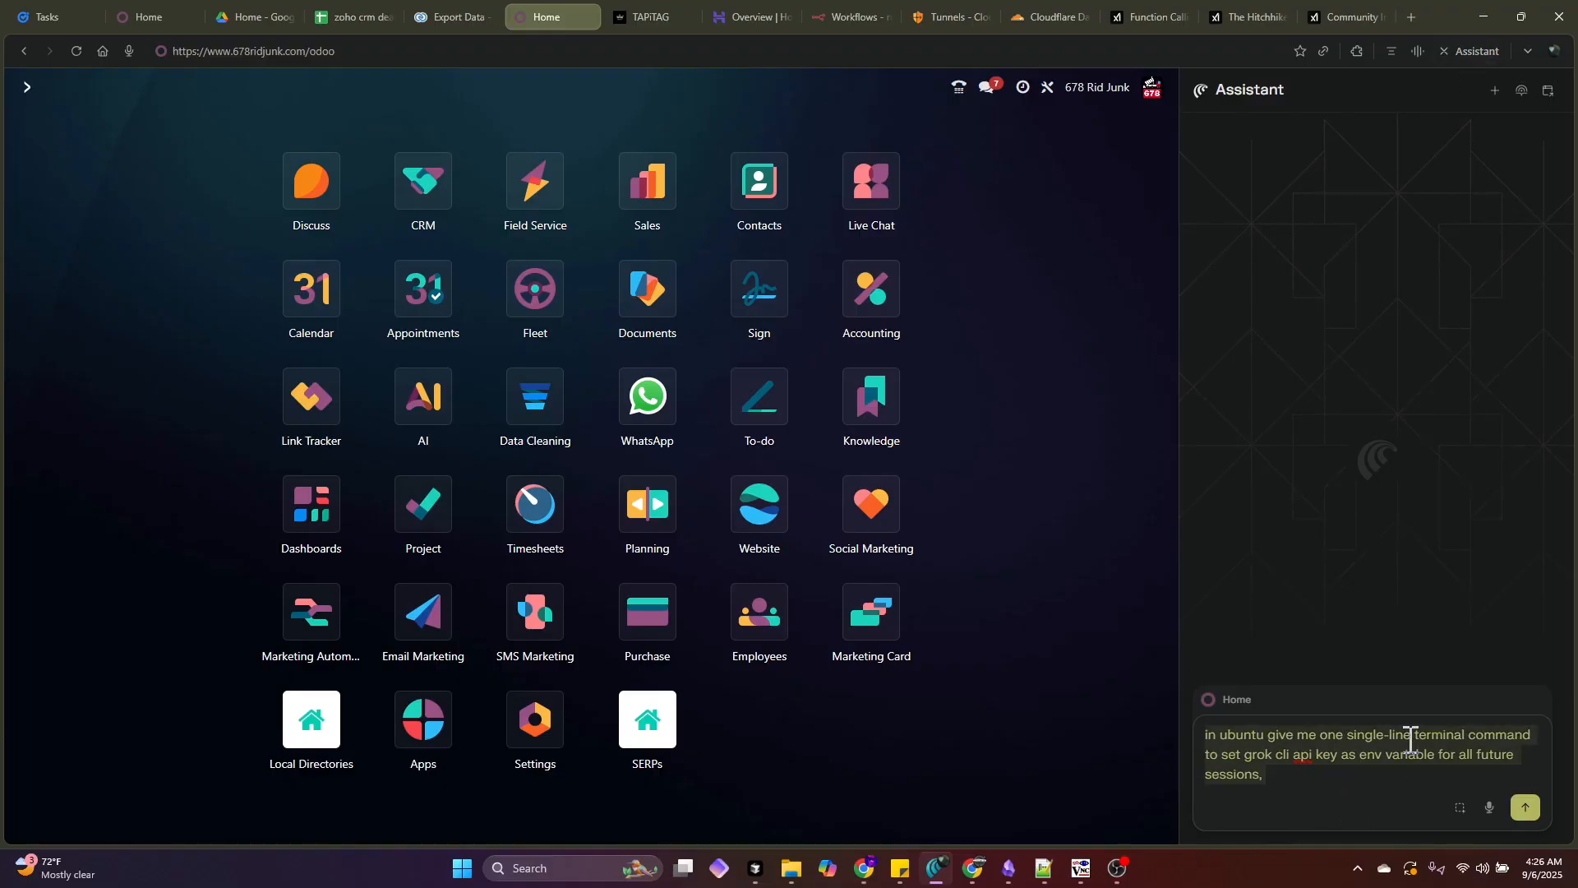
pyautogui.hotkey('ctrl', 'x')
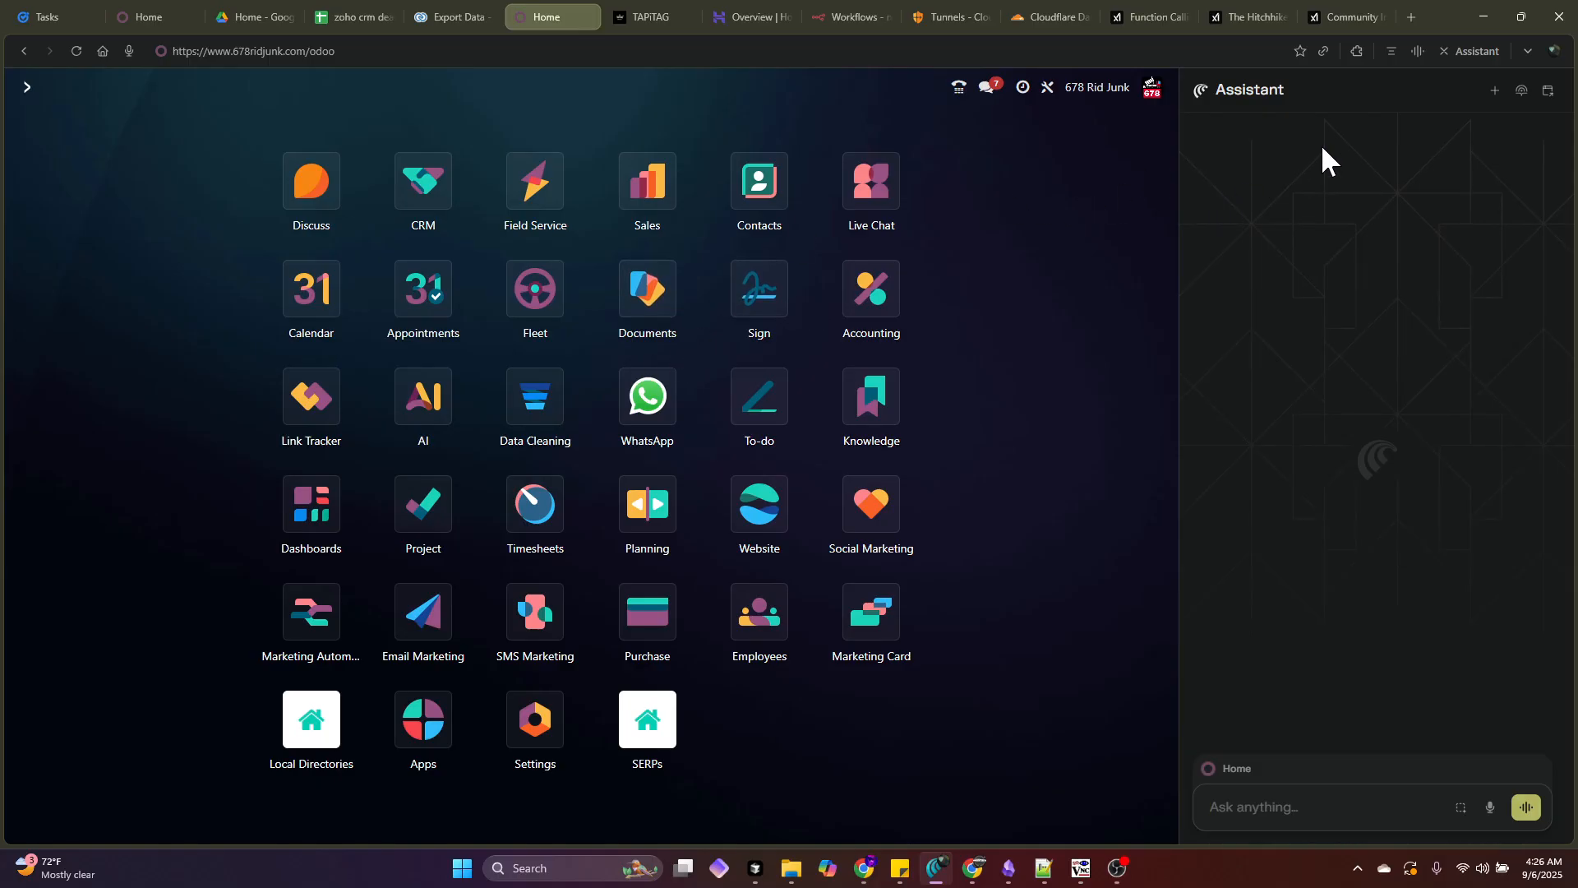
pyautogui.click(759, 184)
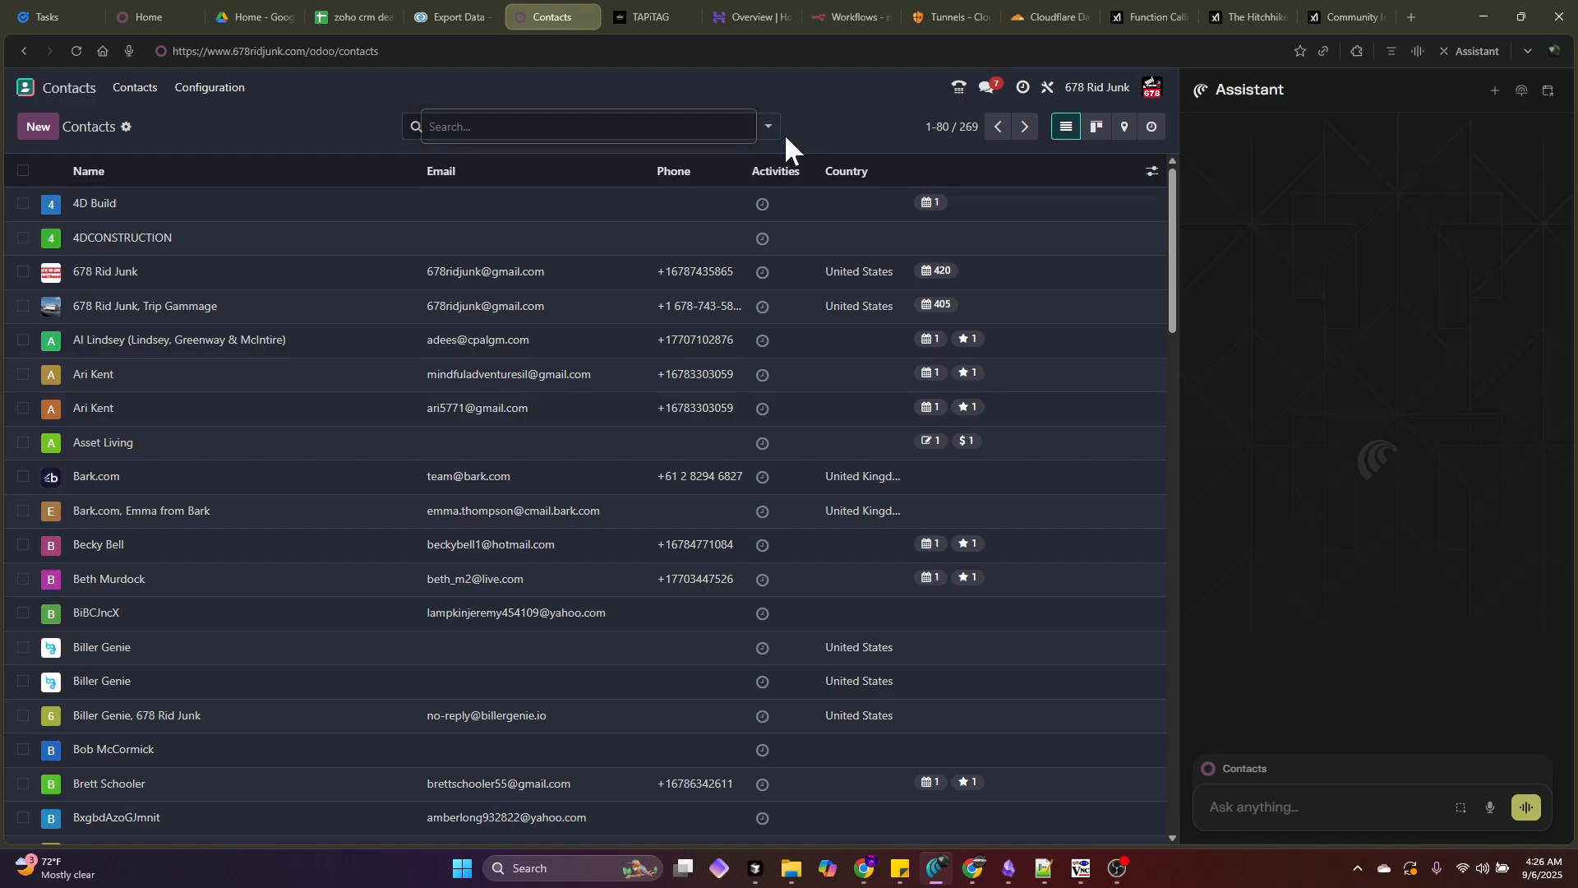
# - Glance at the Contacts filter options, then move to the zoho crm spreadsheet
pyautogui.click(775, 134)
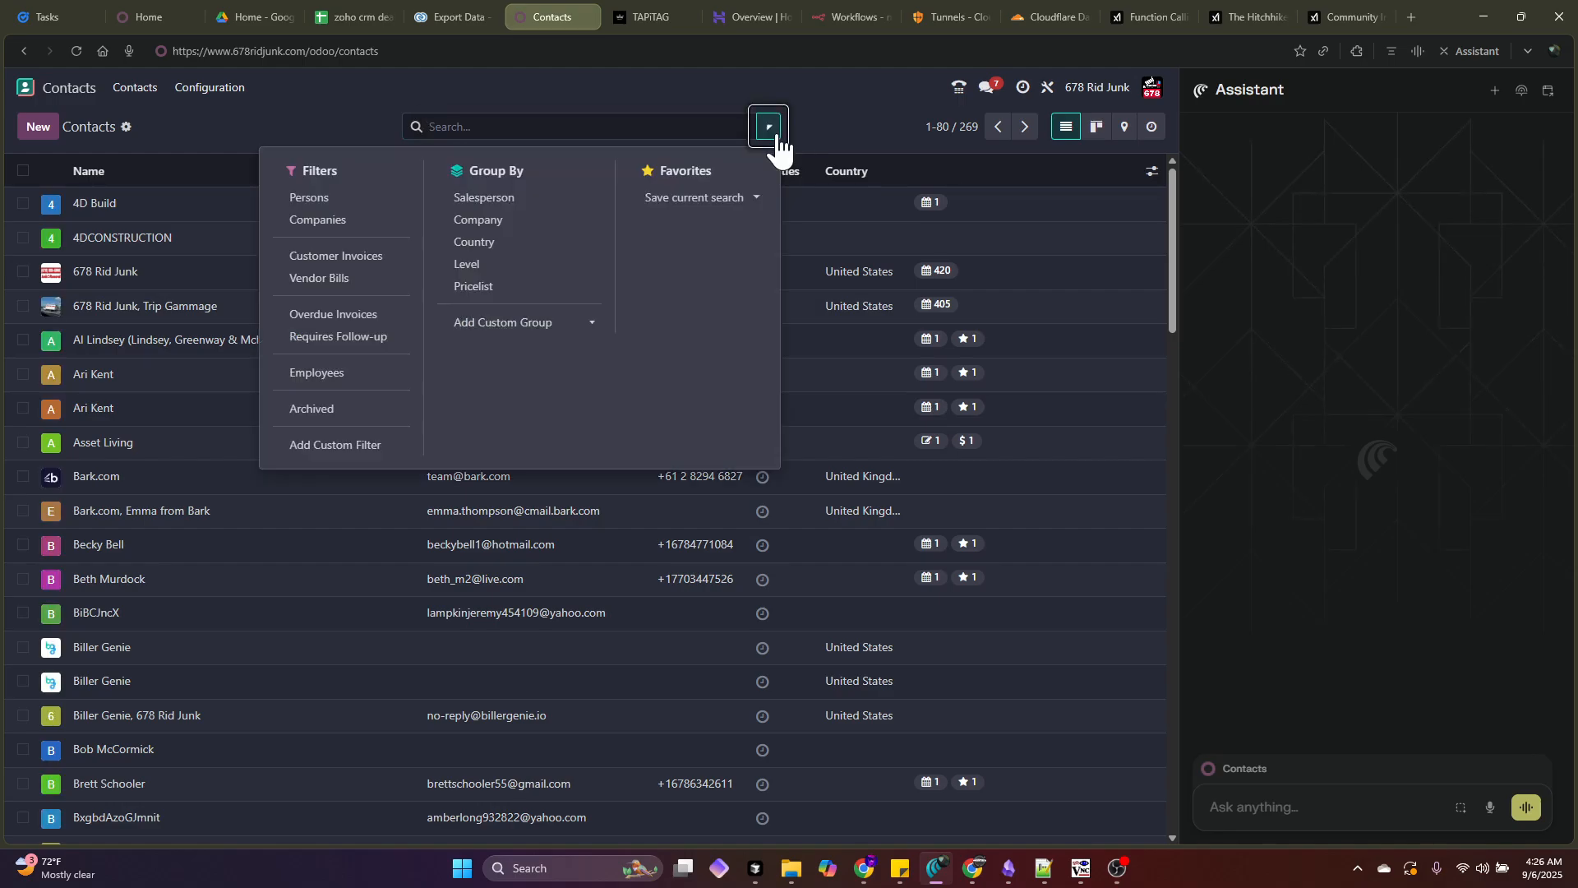
pyautogui.click(847, 136)
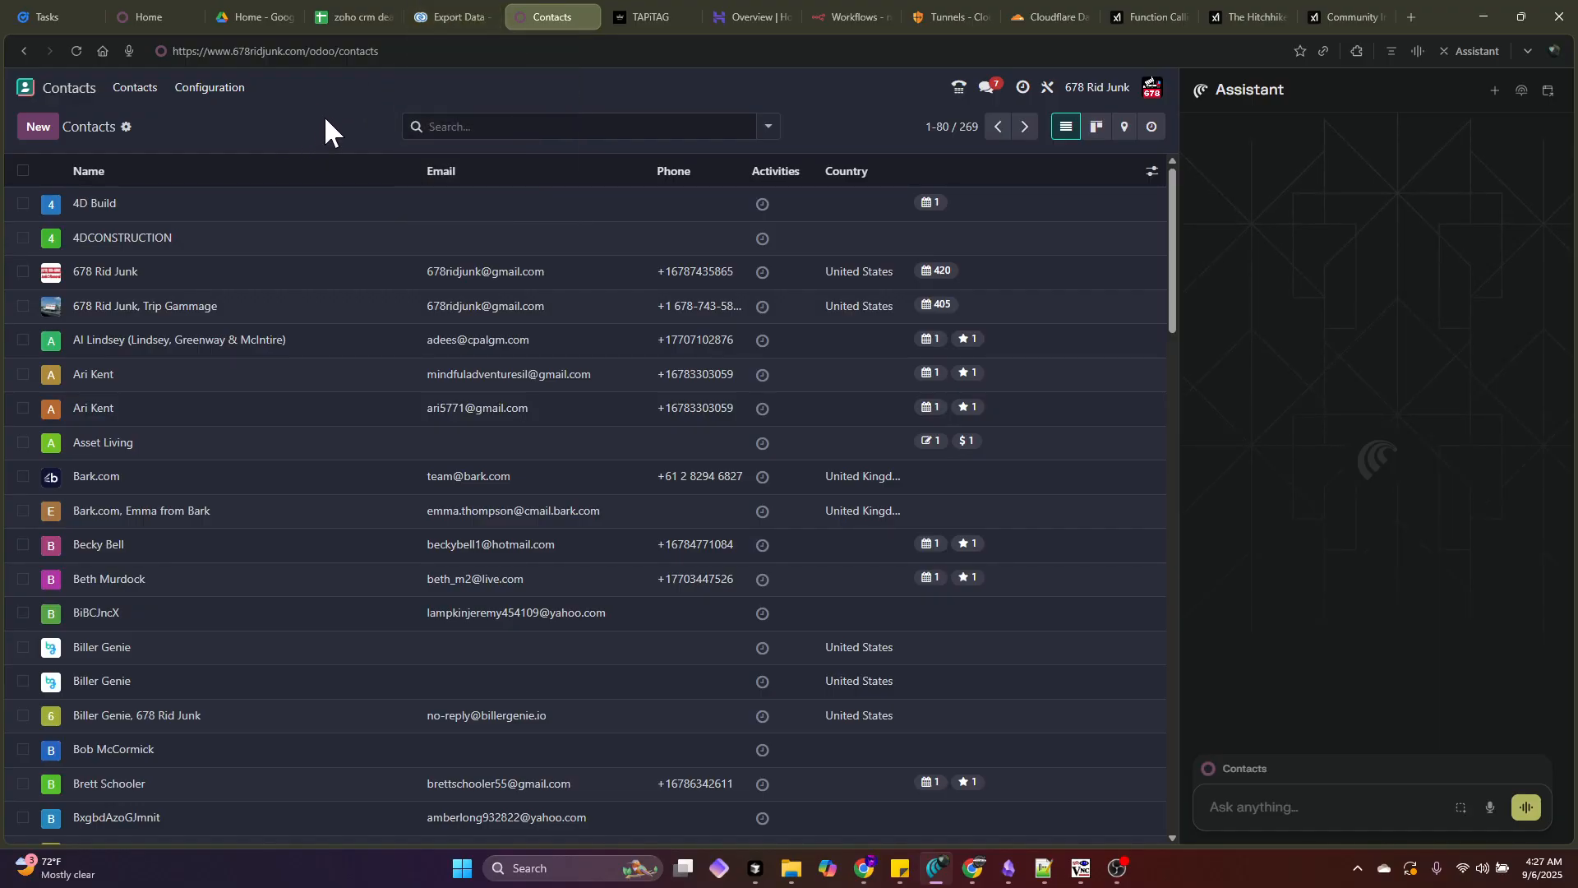
pyautogui.click(358, 13)
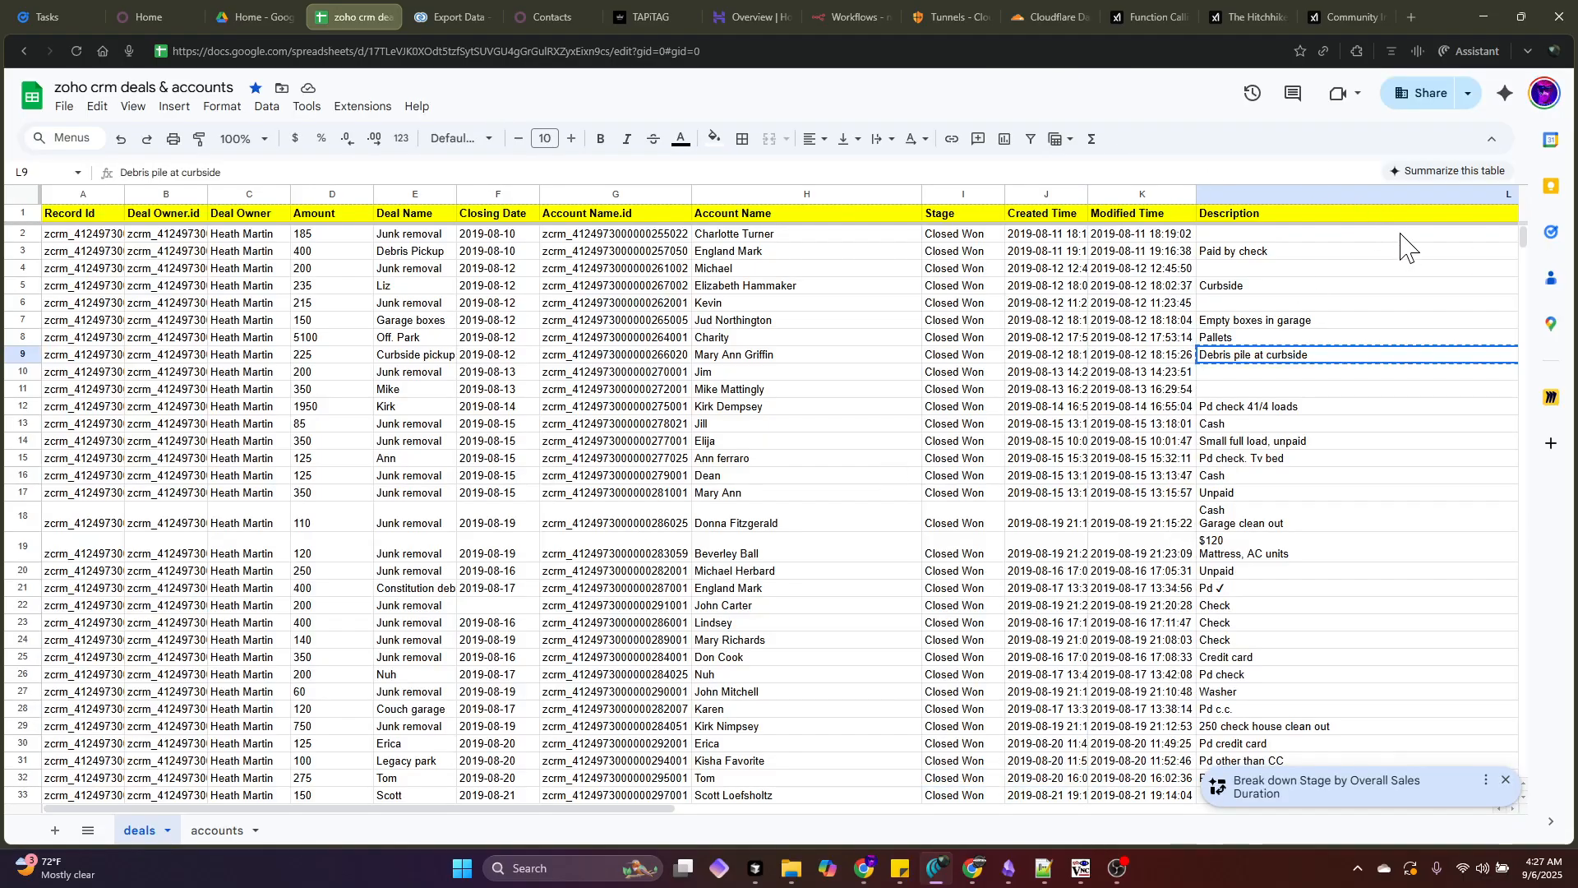
# - Review deal rows 2–30 (A2:L30) in the deals sheet, then head back to Odoo Contacts
pyautogui.moveTo(1401, 233); pyautogui.dragTo(116, 741)
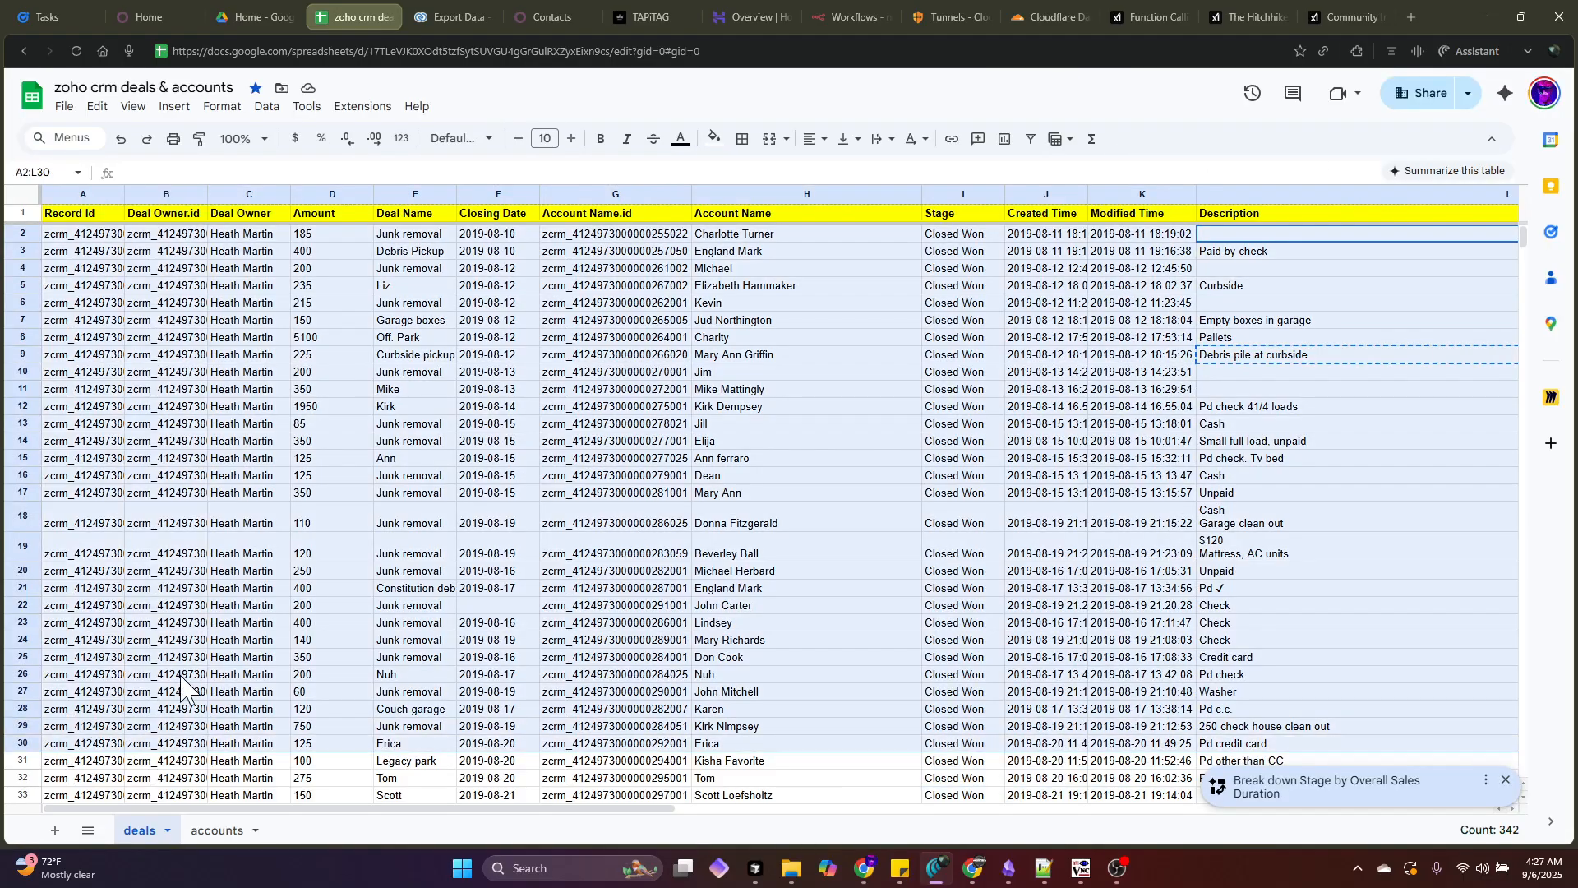
pyautogui.click(416, 658)
pyautogui.click(530, 17)
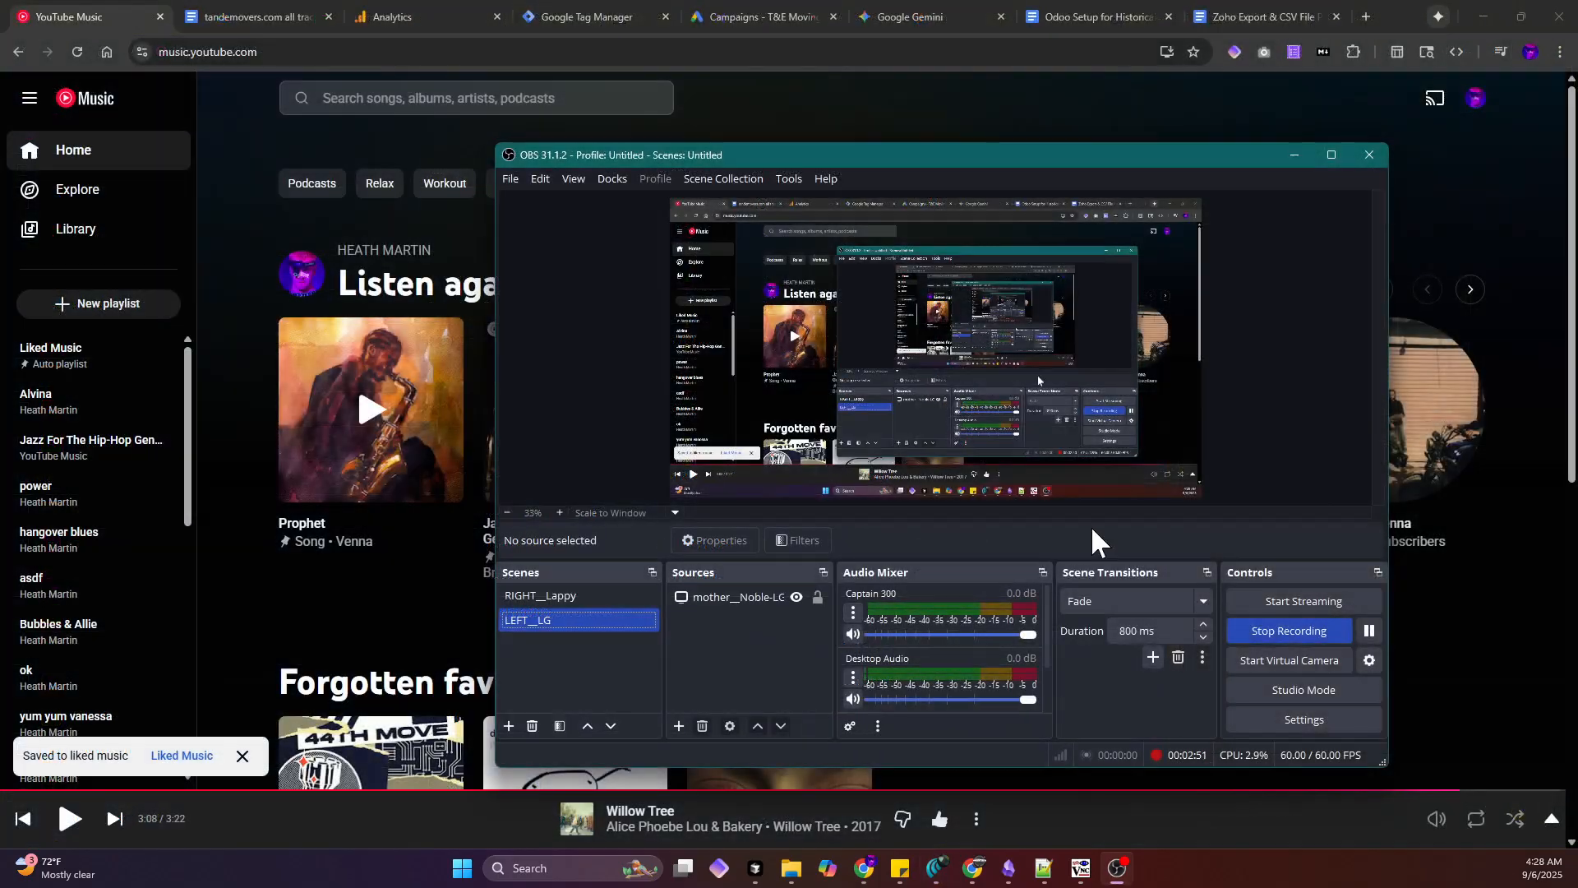
# - Minimize OBS Studio and bring up the 'Odoo Setup for Historical Zoho Import' document
pyautogui.click(1292, 154)
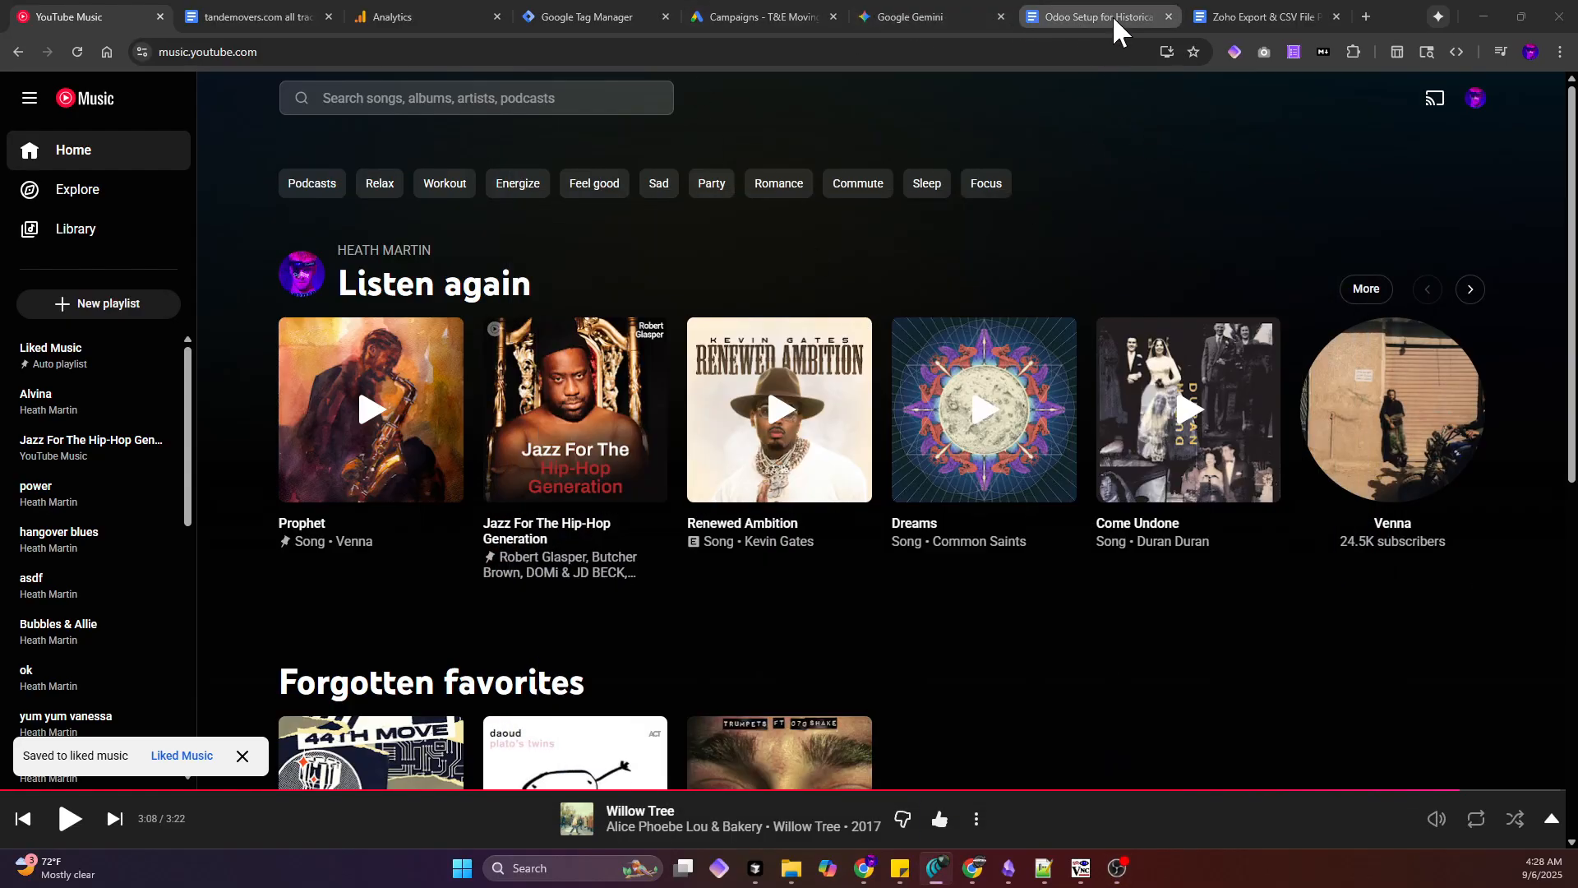
pyautogui.hotkey('alt', 'Tab')
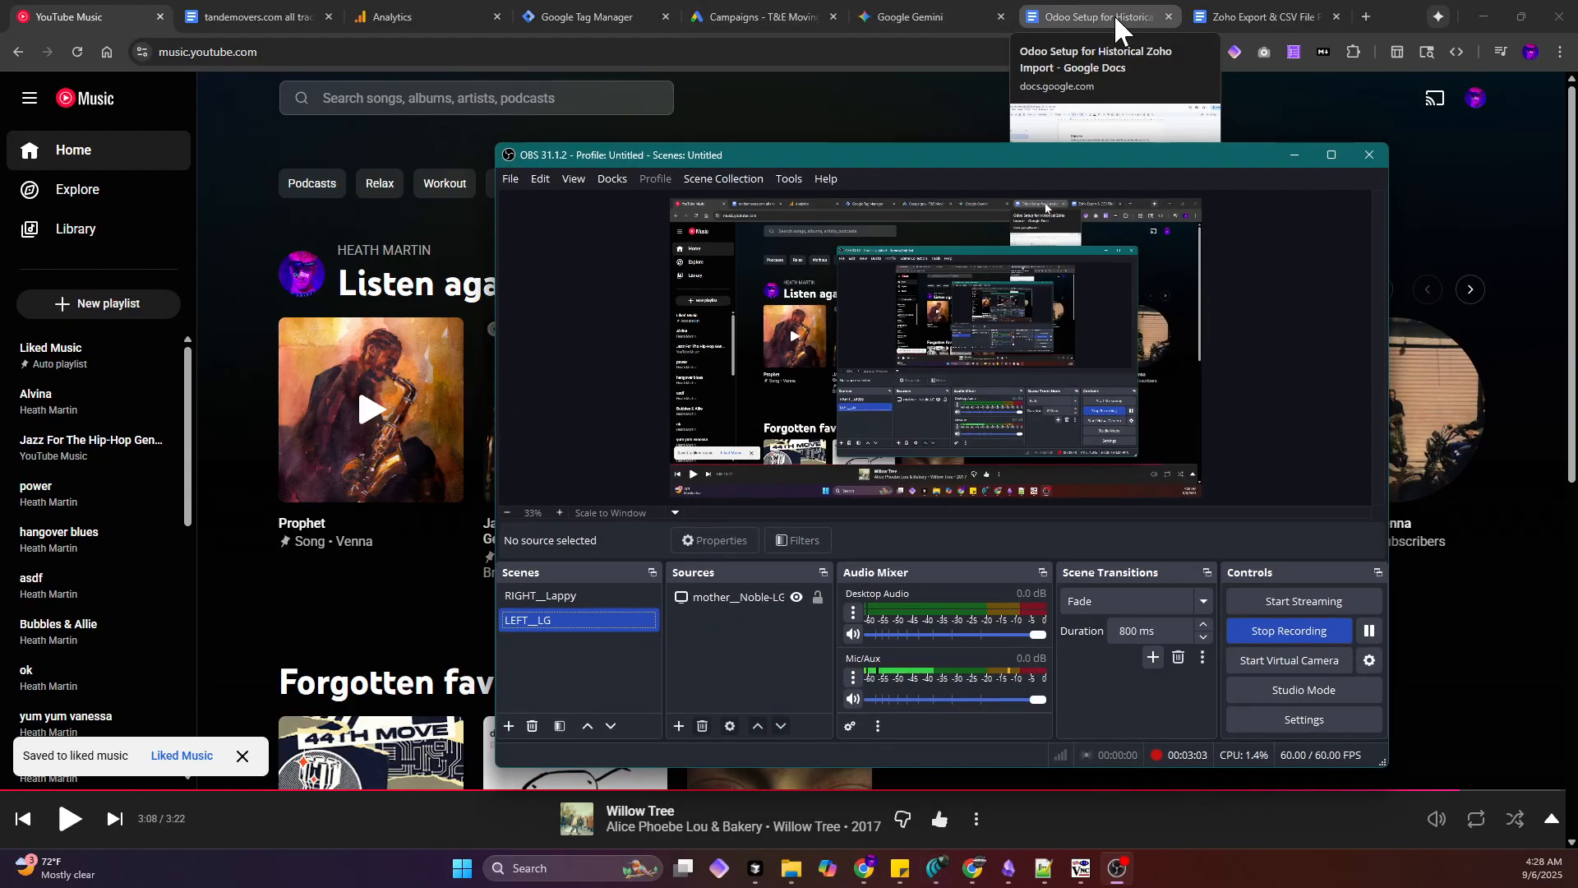
pyautogui.click(1113, 13)
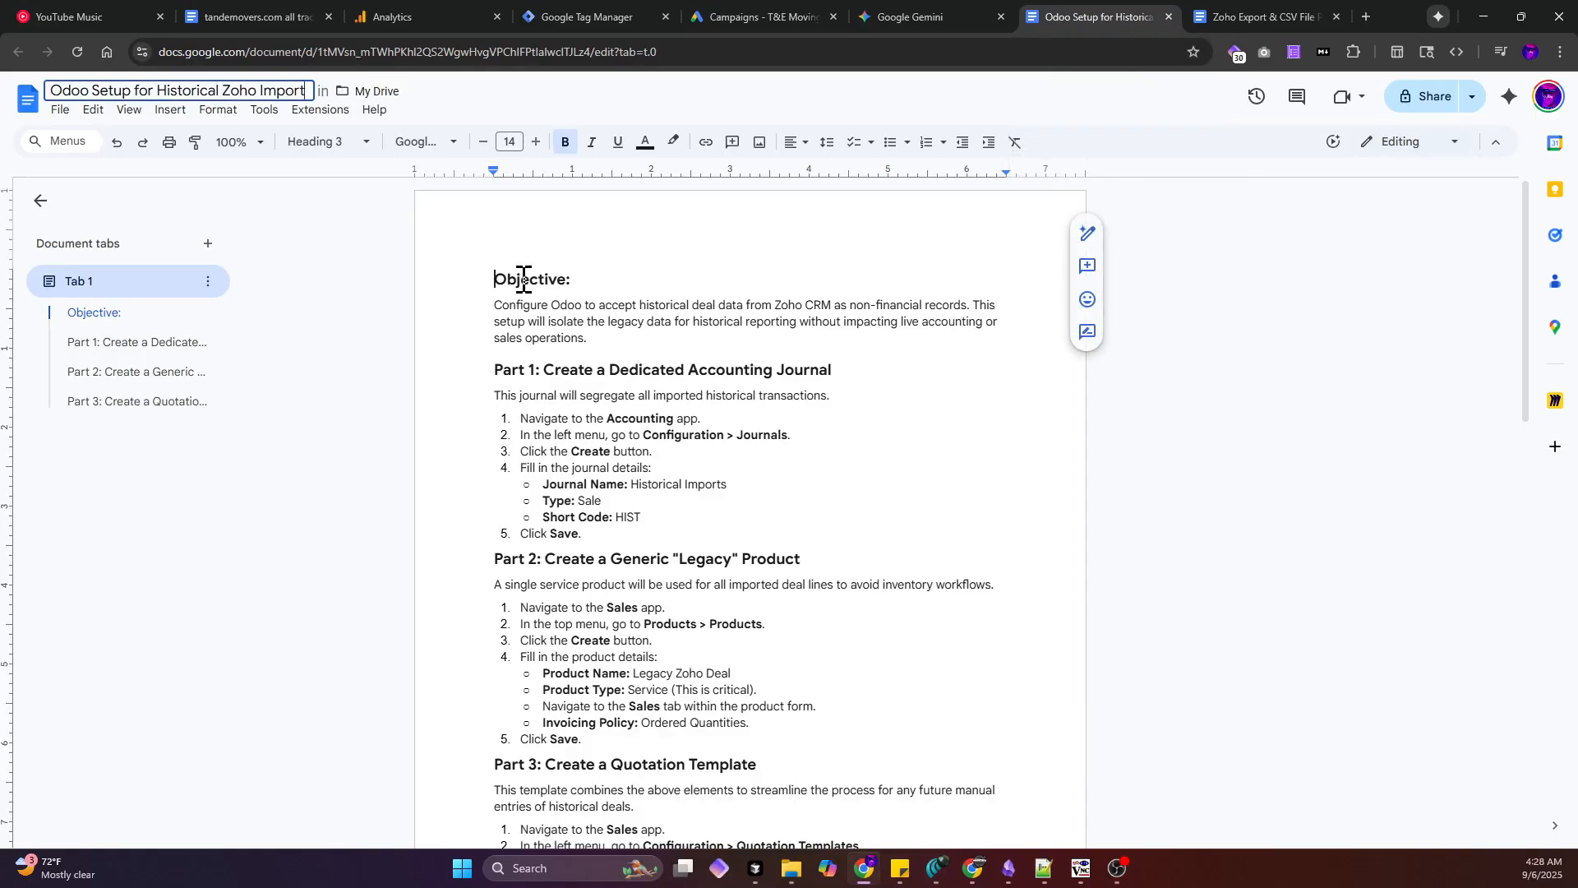
pyautogui.click(939, 13)
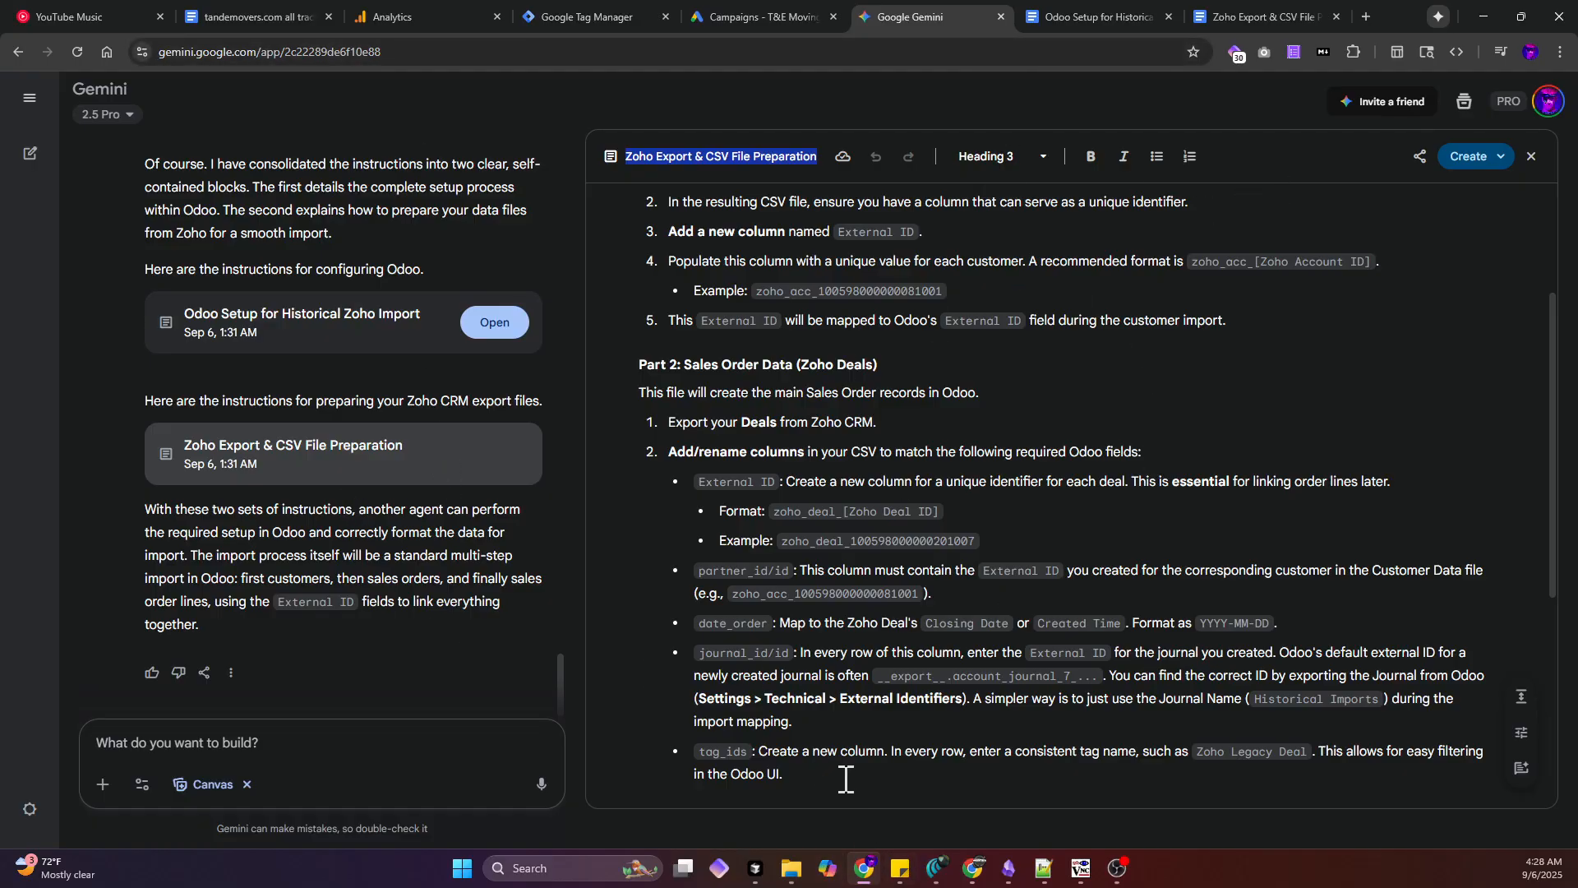
pyautogui.moveTo(846, 778); pyautogui.dragTo(652, 291)
pyautogui.click(723, 262)
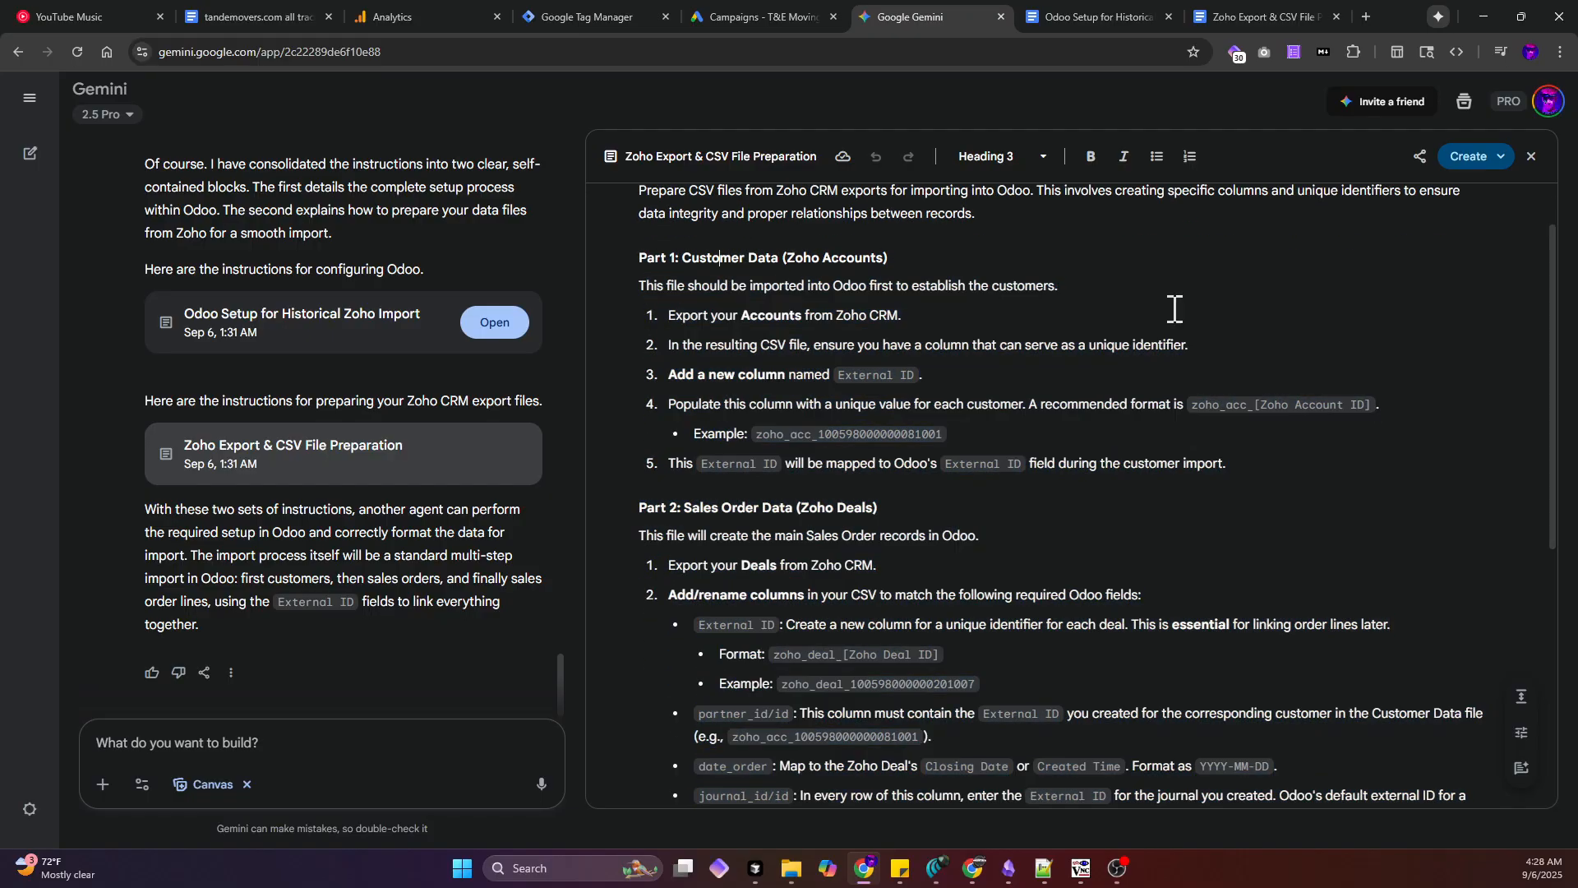
pyautogui.click(1139, 17)
pyautogui.click(1271, 15)
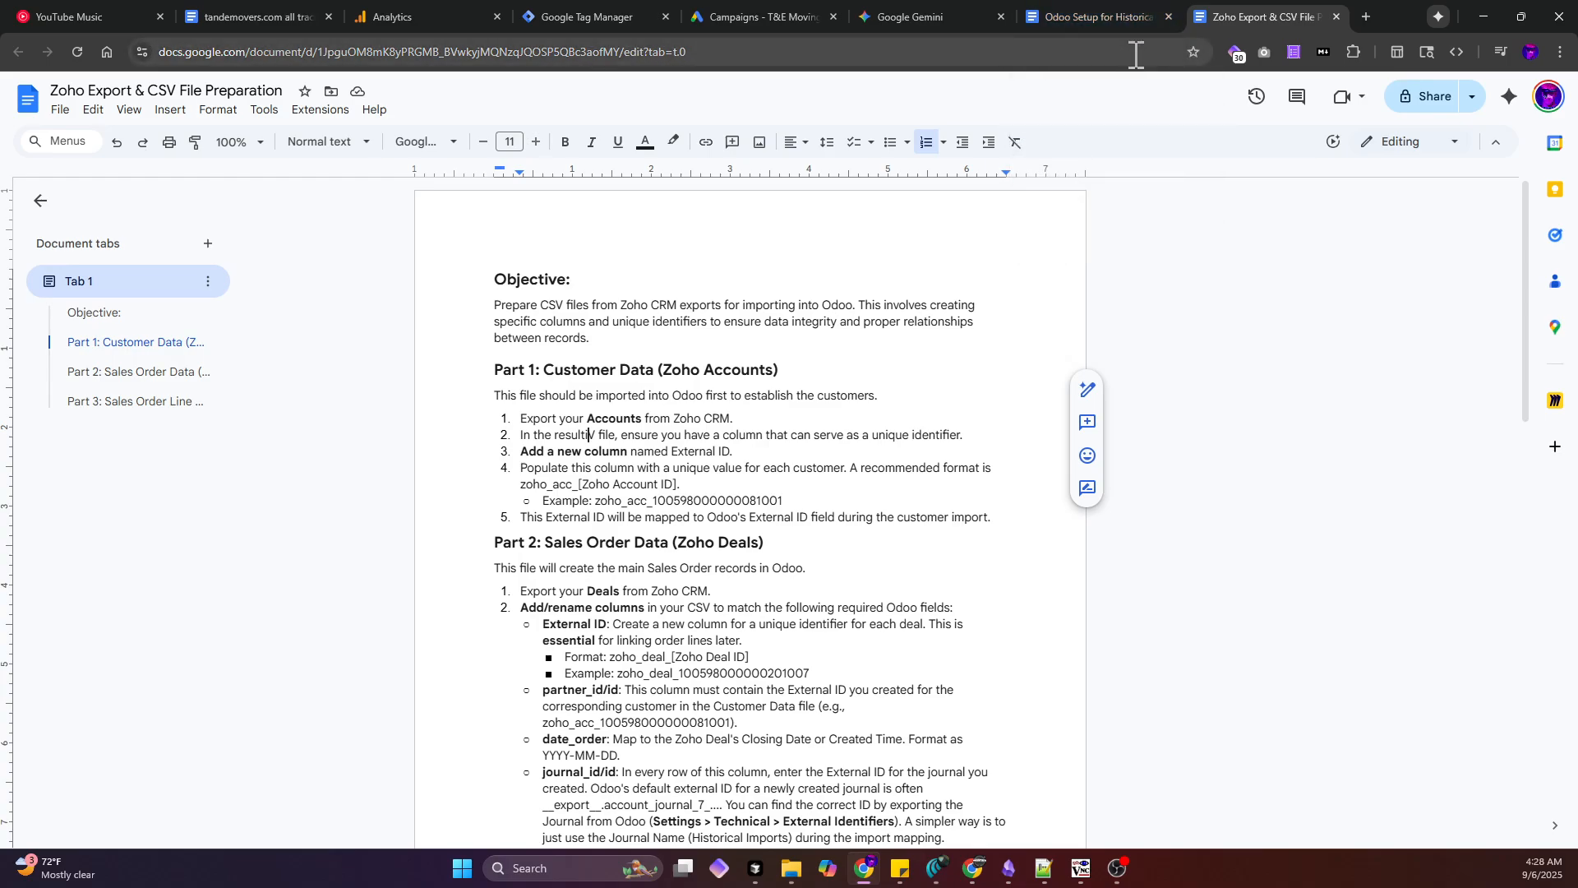
pyautogui.click(387, 51)
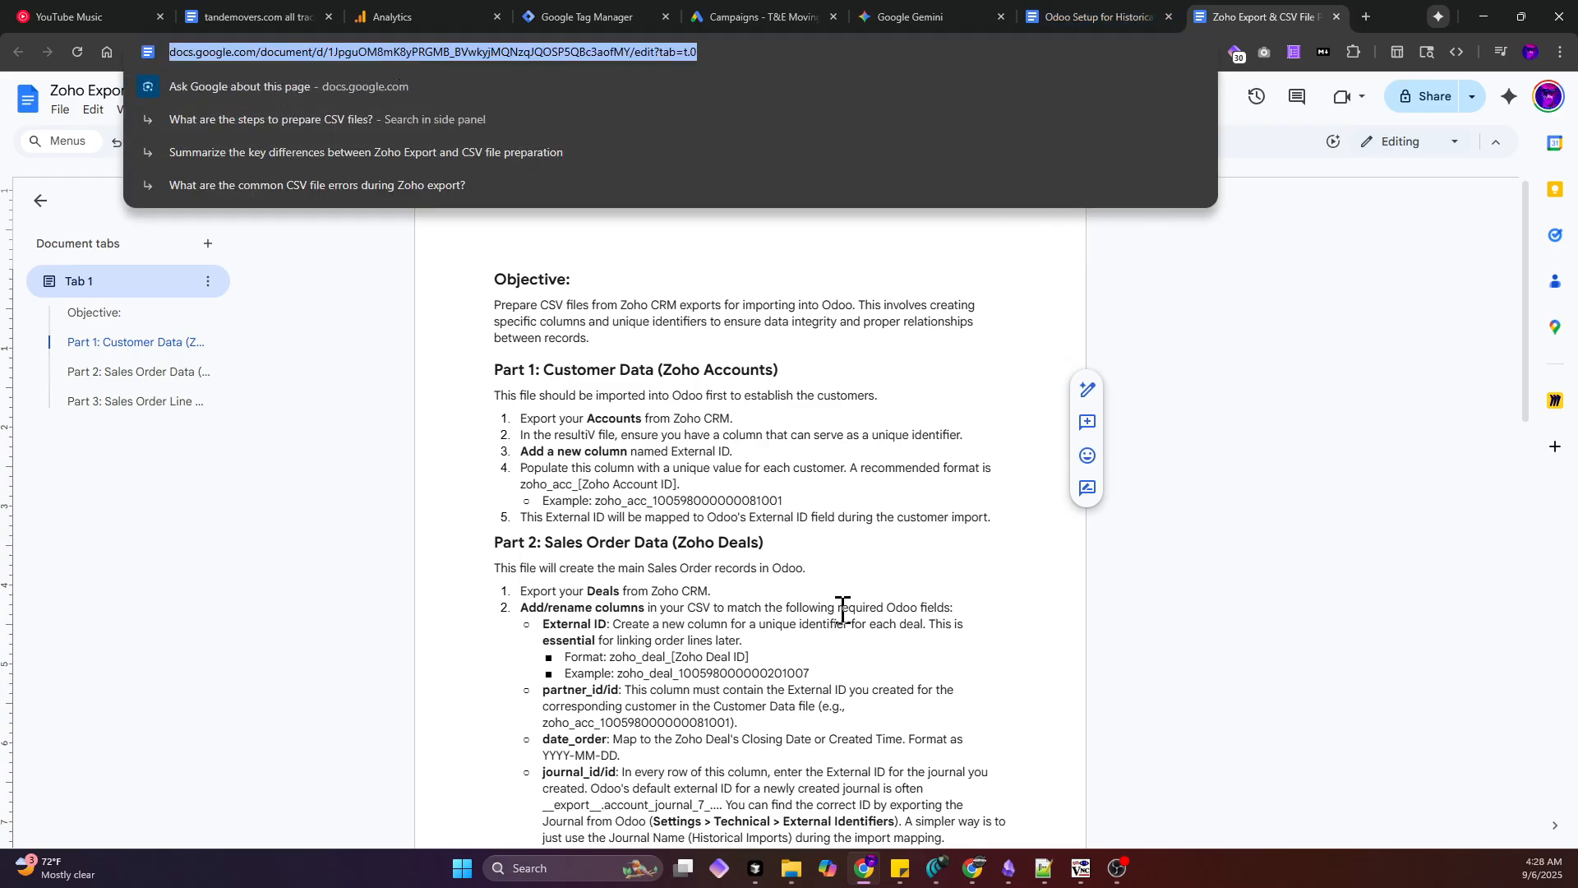
pyautogui.click(729, 464)
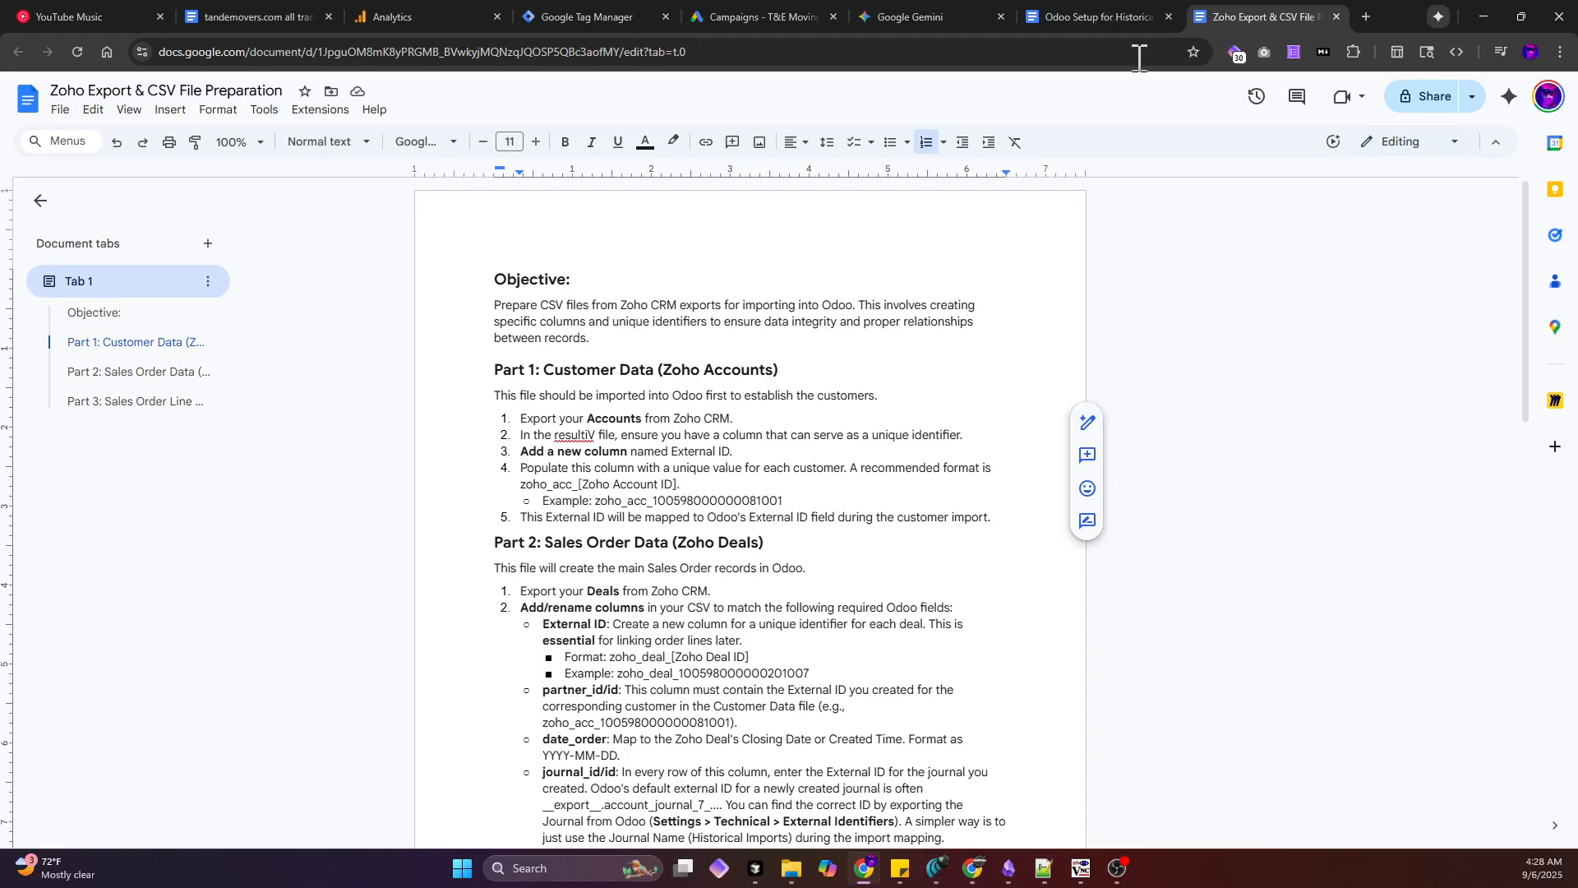
pyautogui.click(1068, 54)
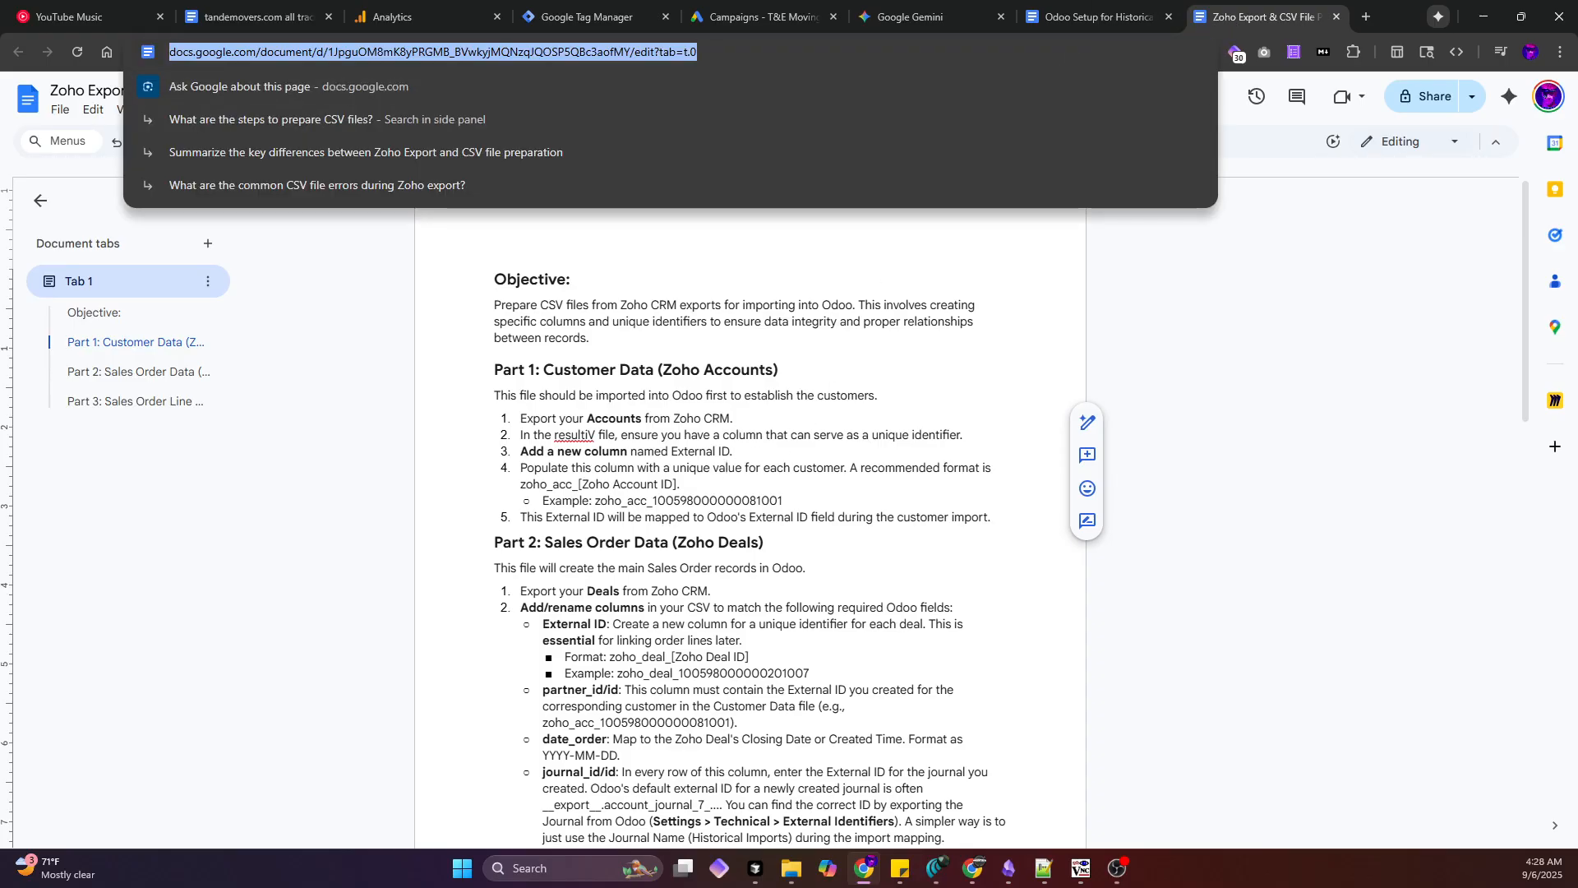
pyautogui.hotkey('alt', 'Tab')
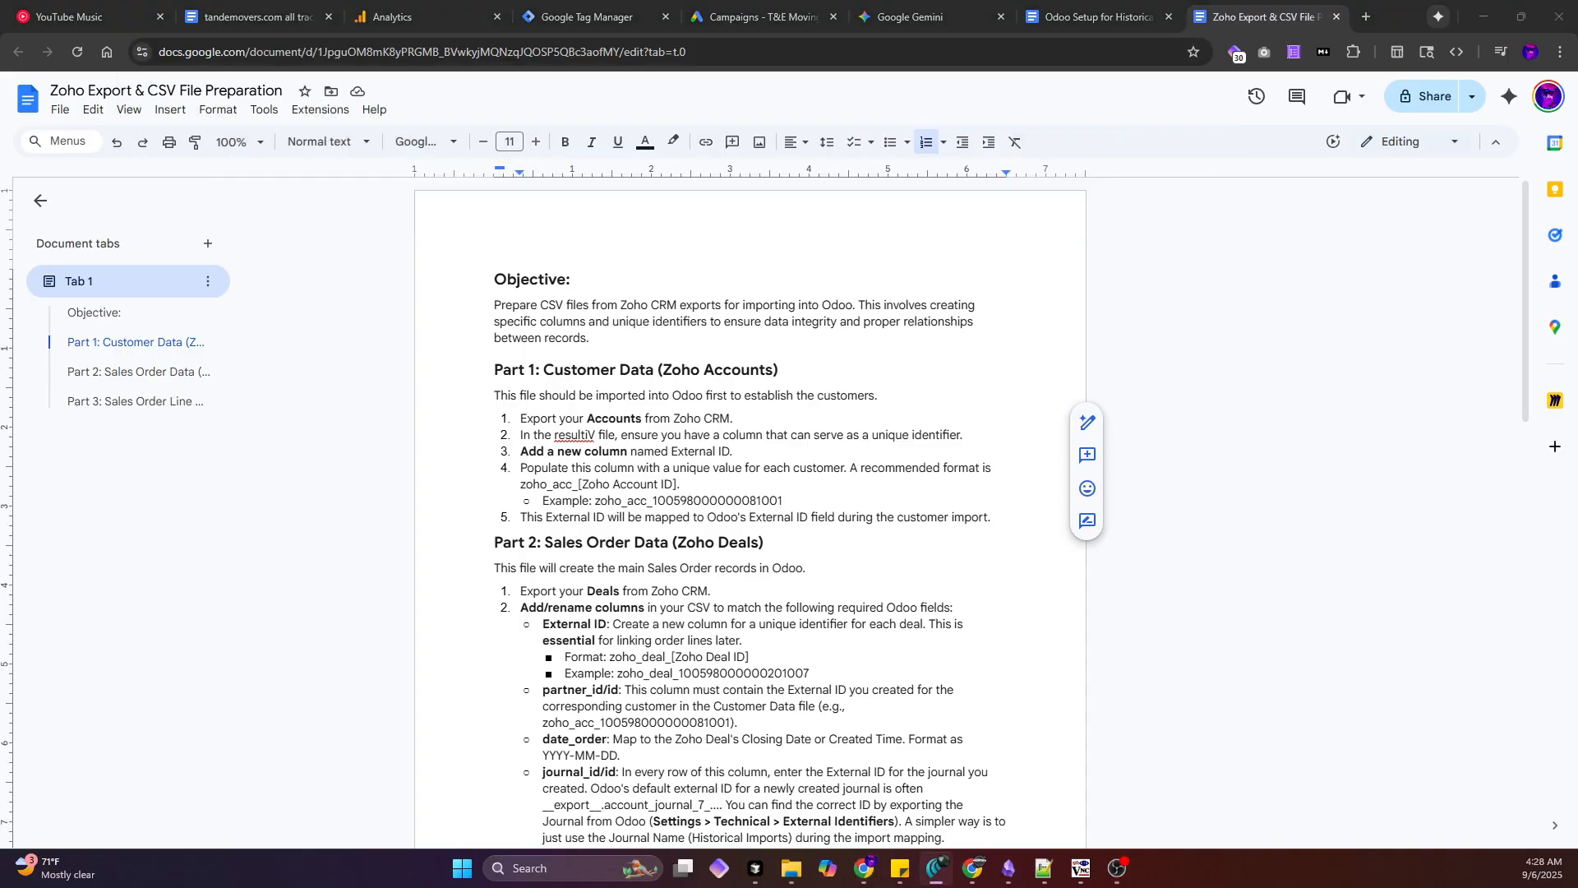
pyautogui.click(1098, 18)
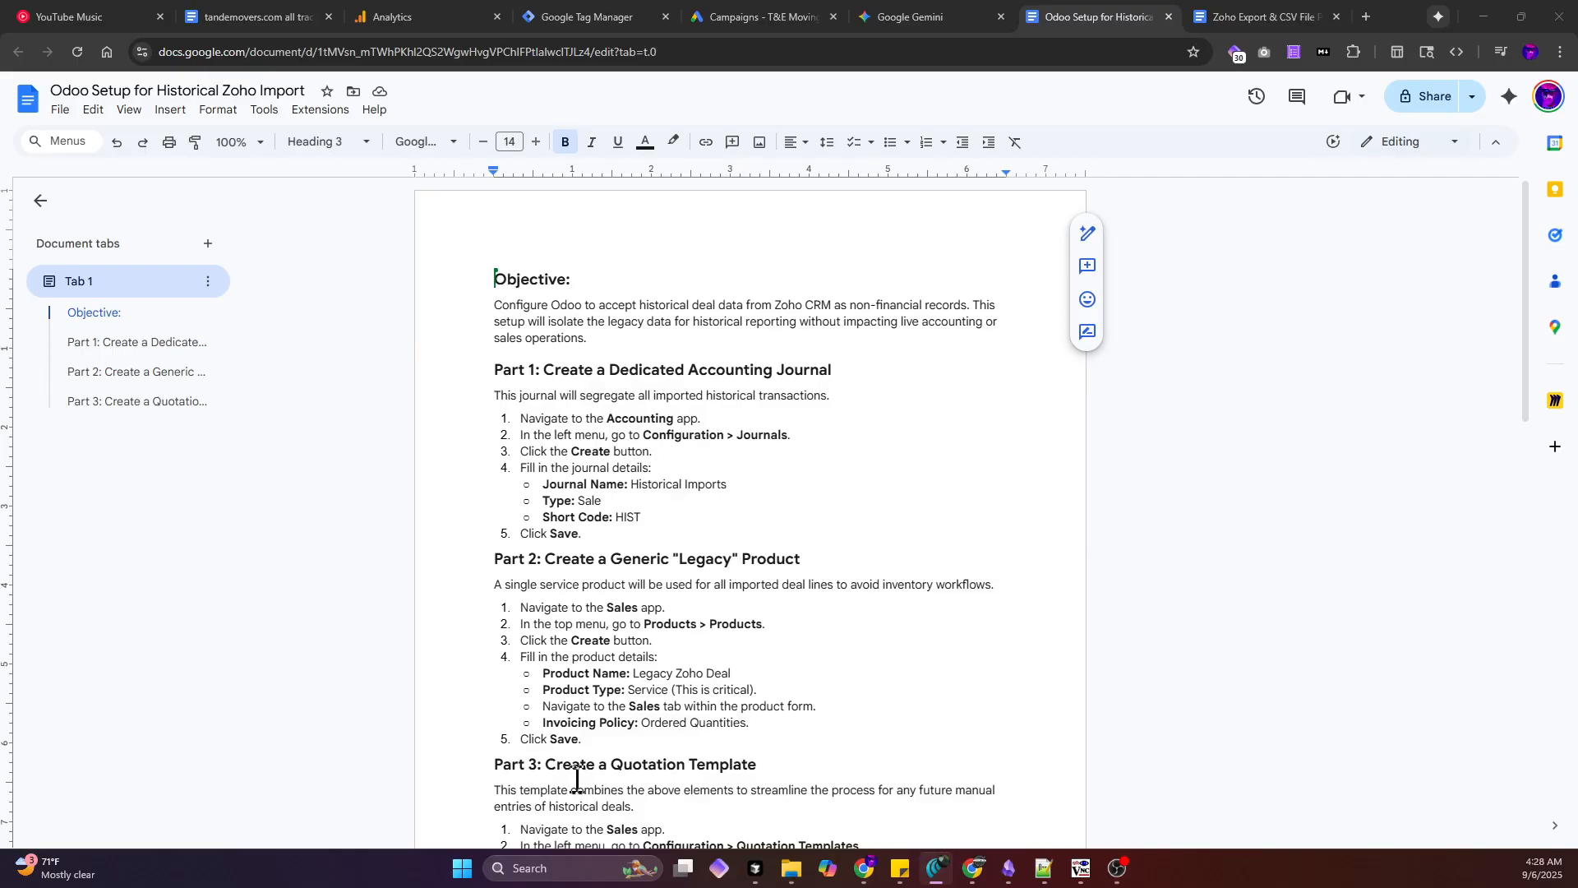
pyautogui.click(1119, 869)
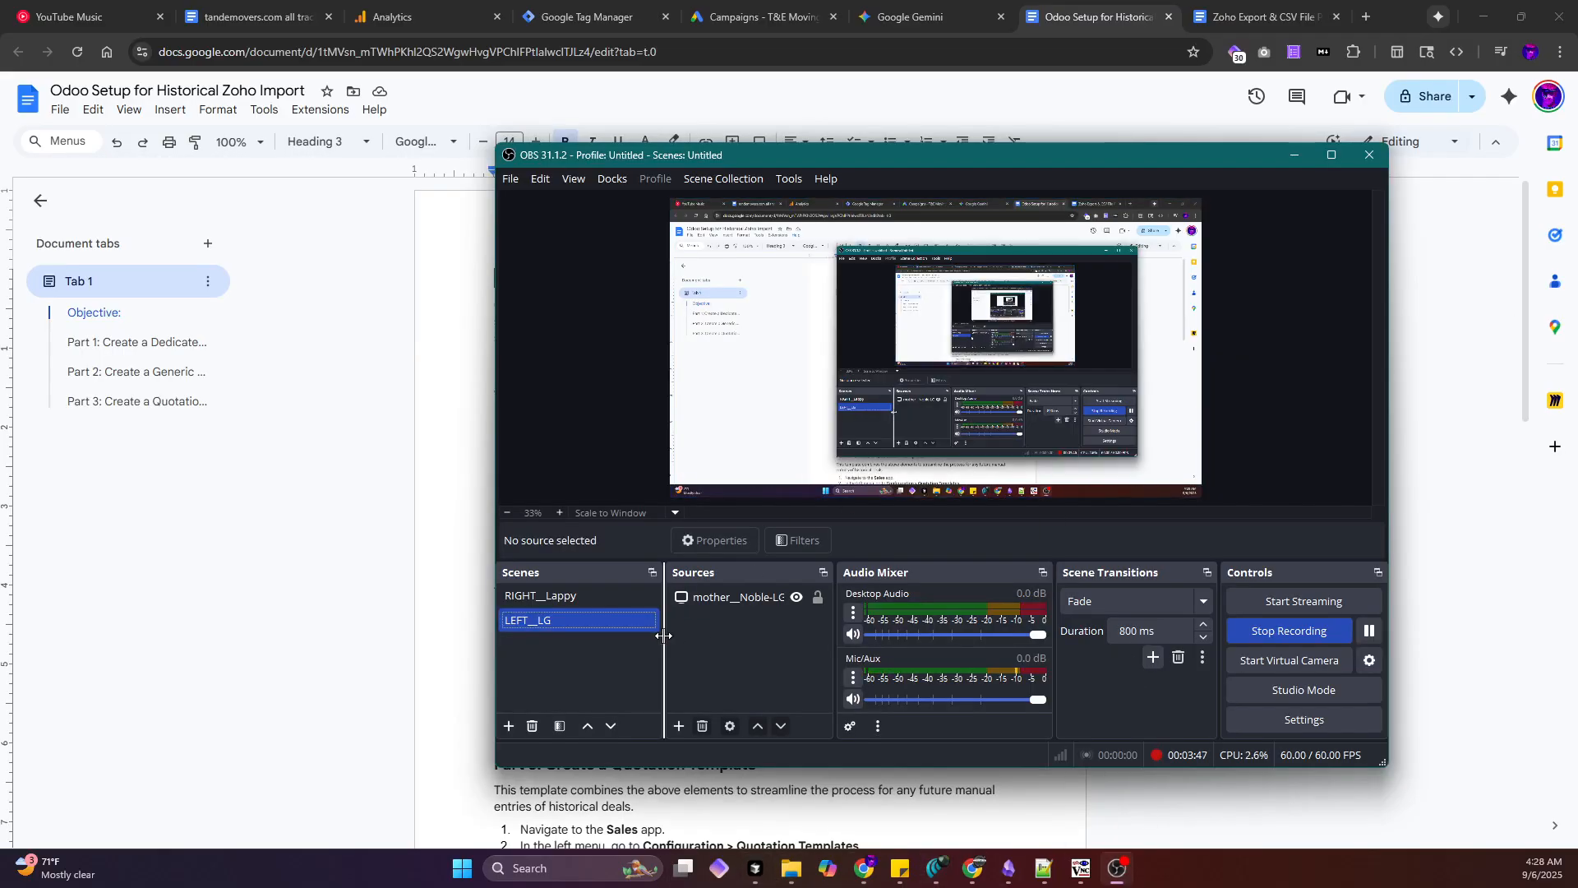
pyautogui.click(610, 595)
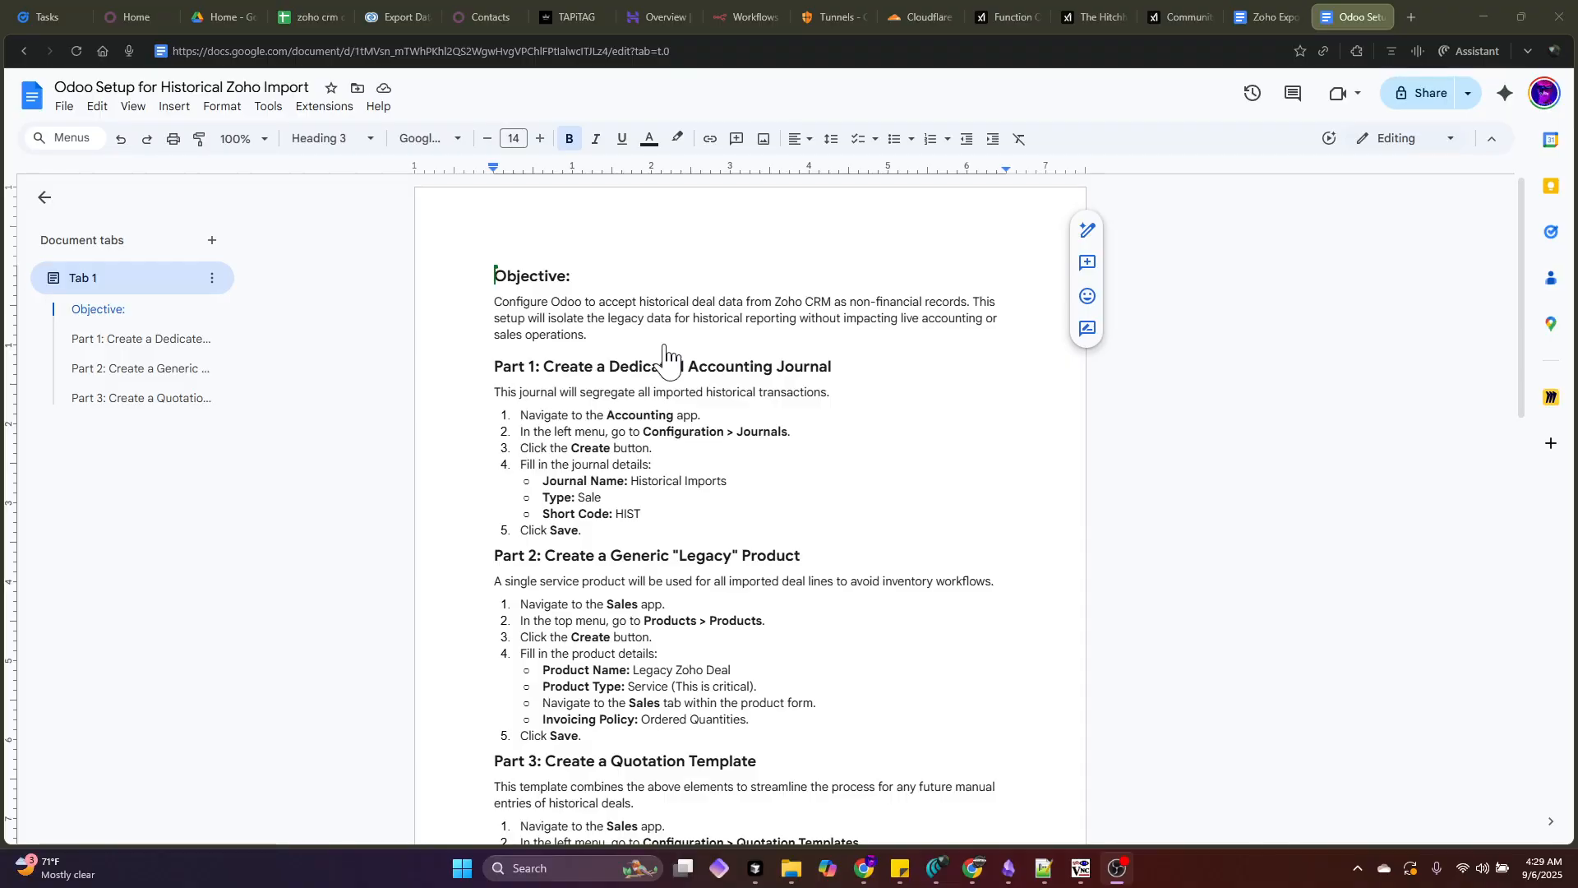
# - Flip between the Zoho Export guide, Odoo home, Contacts and Odoo Setup guide tabs
pyautogui.click(1253, 18)
pyautogui.click(1255, 17)
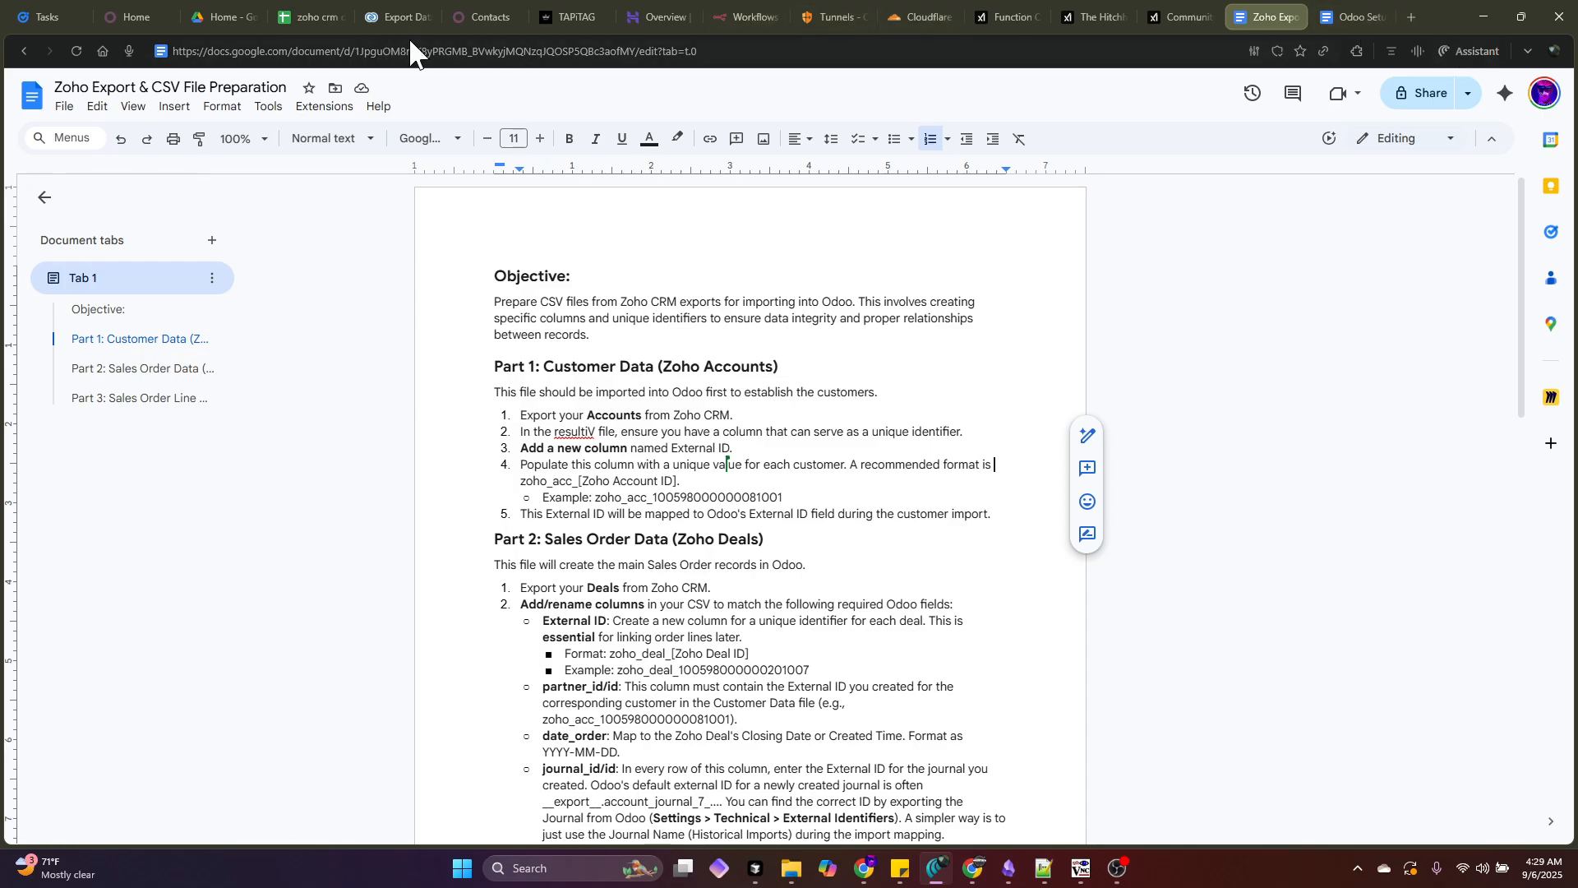
pyautogui.click(119, 25)
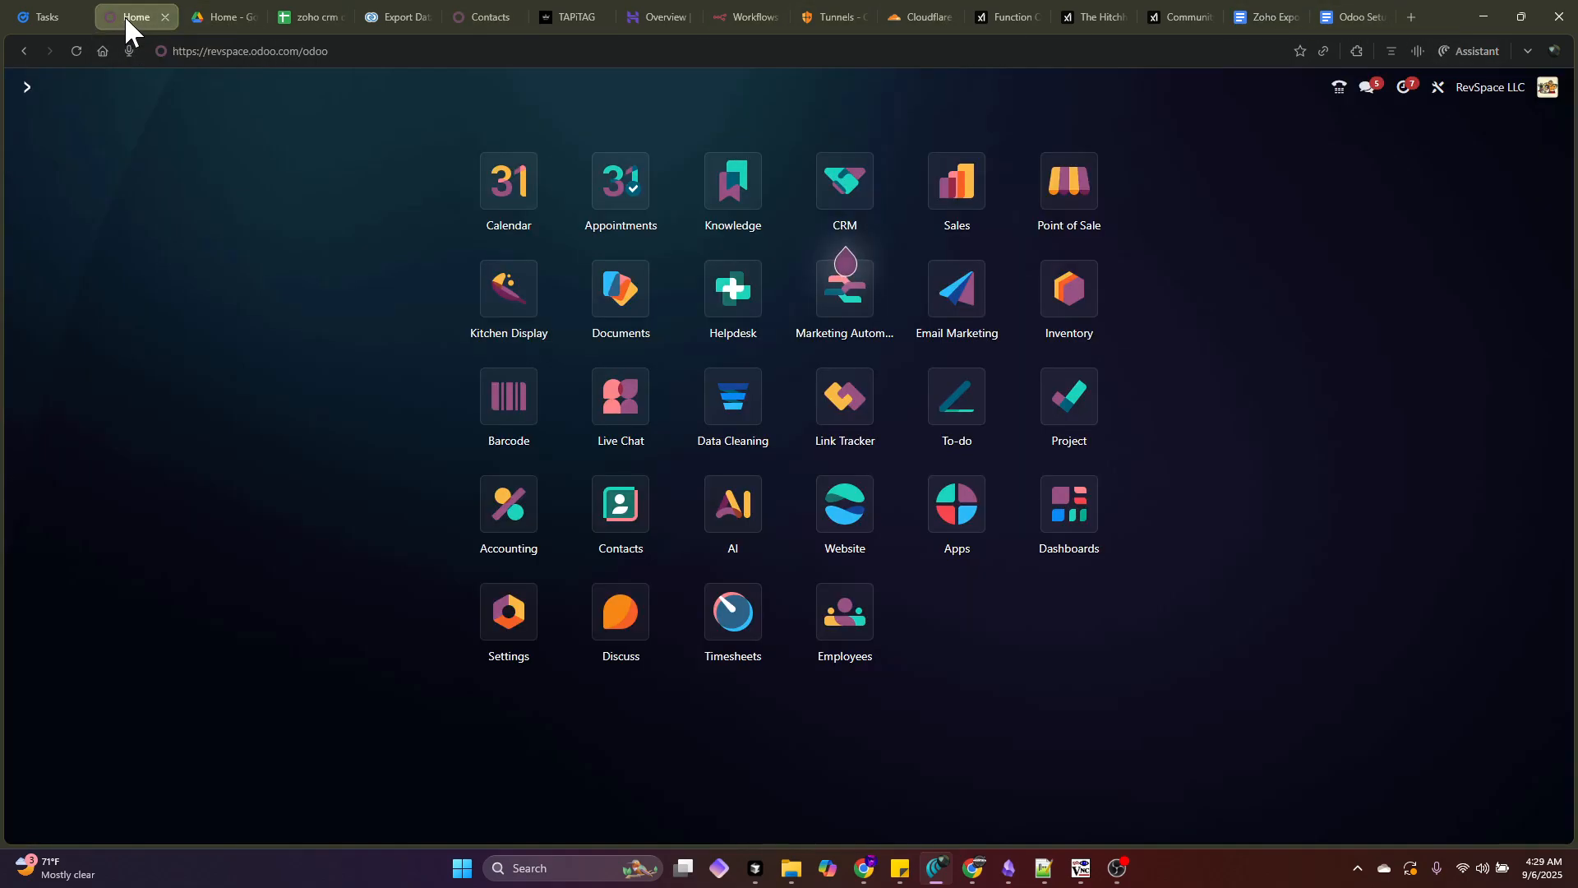
pyautogui.click(467, 18)
pyautogui.click(73, 97)
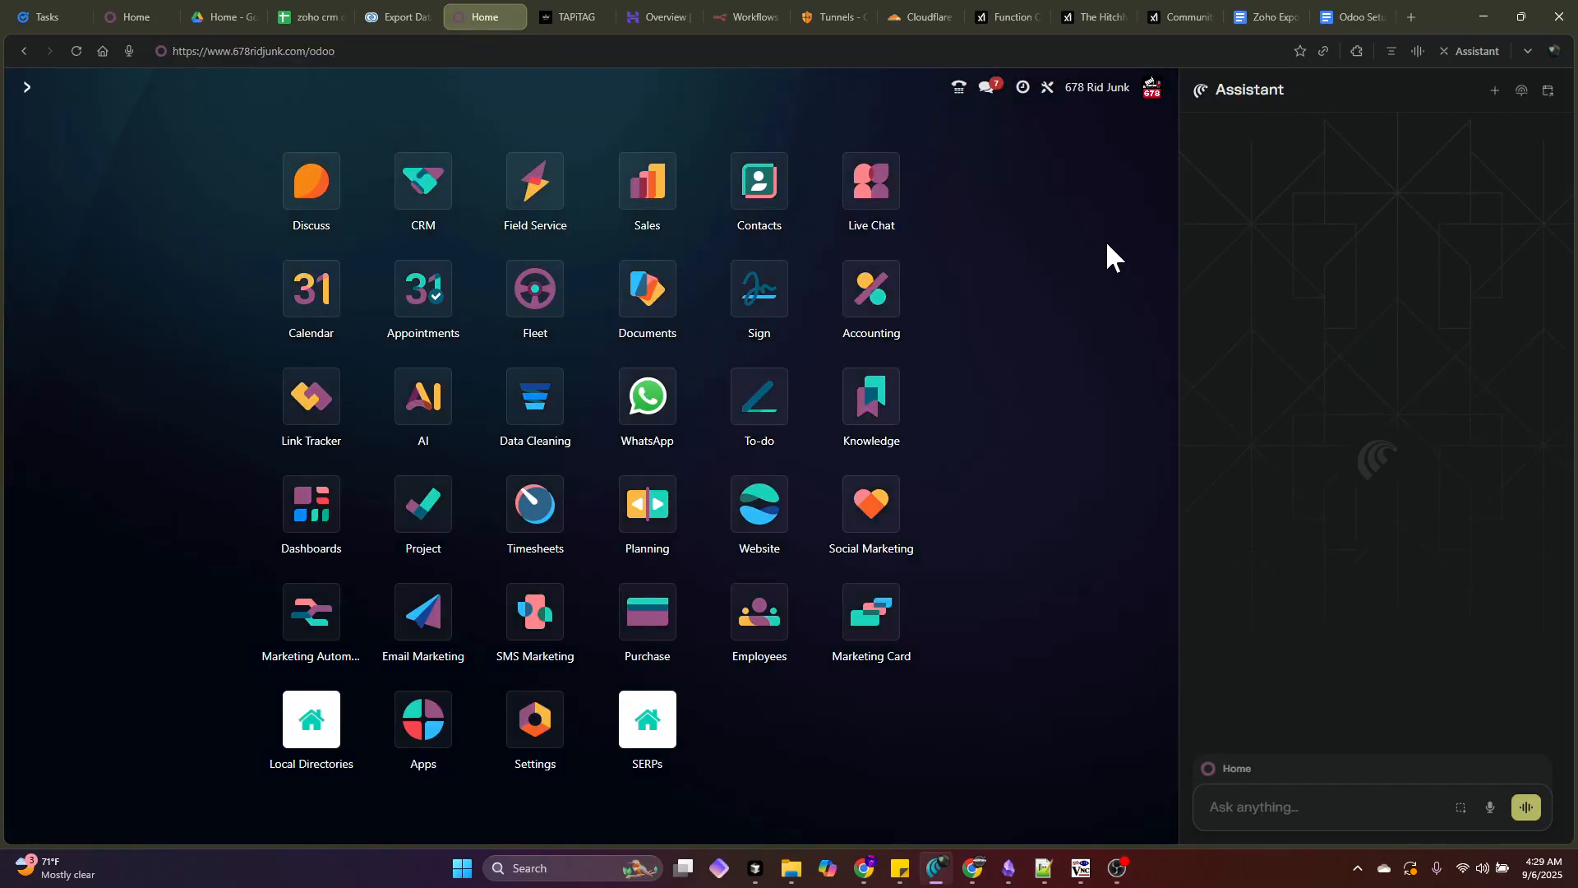
pyautogui.click(1354, 17)
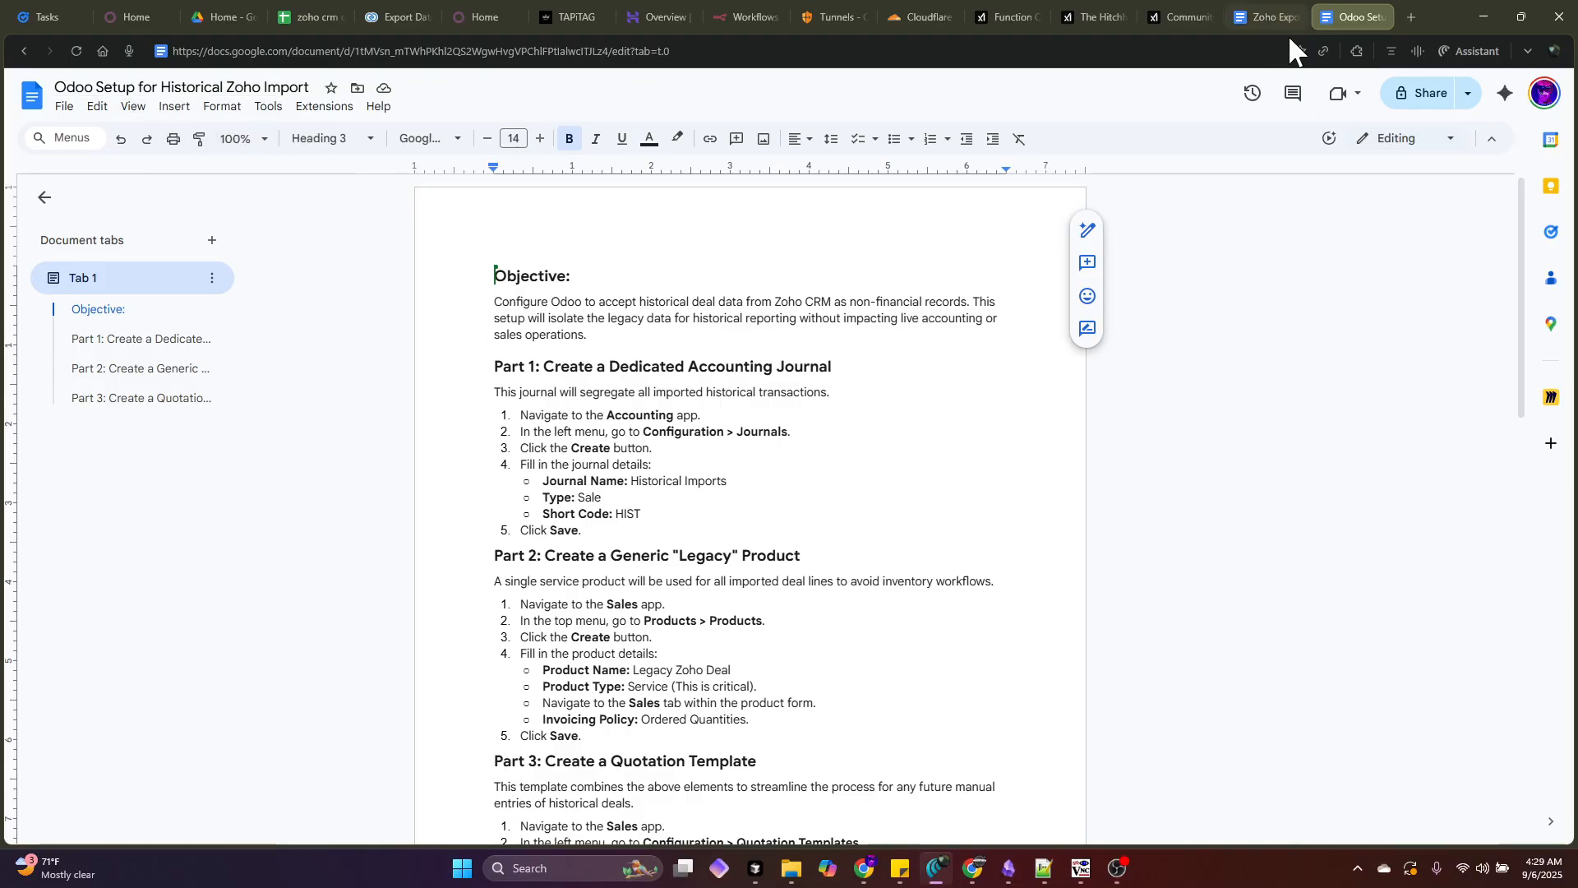
pyautogui.click(1274, 10)
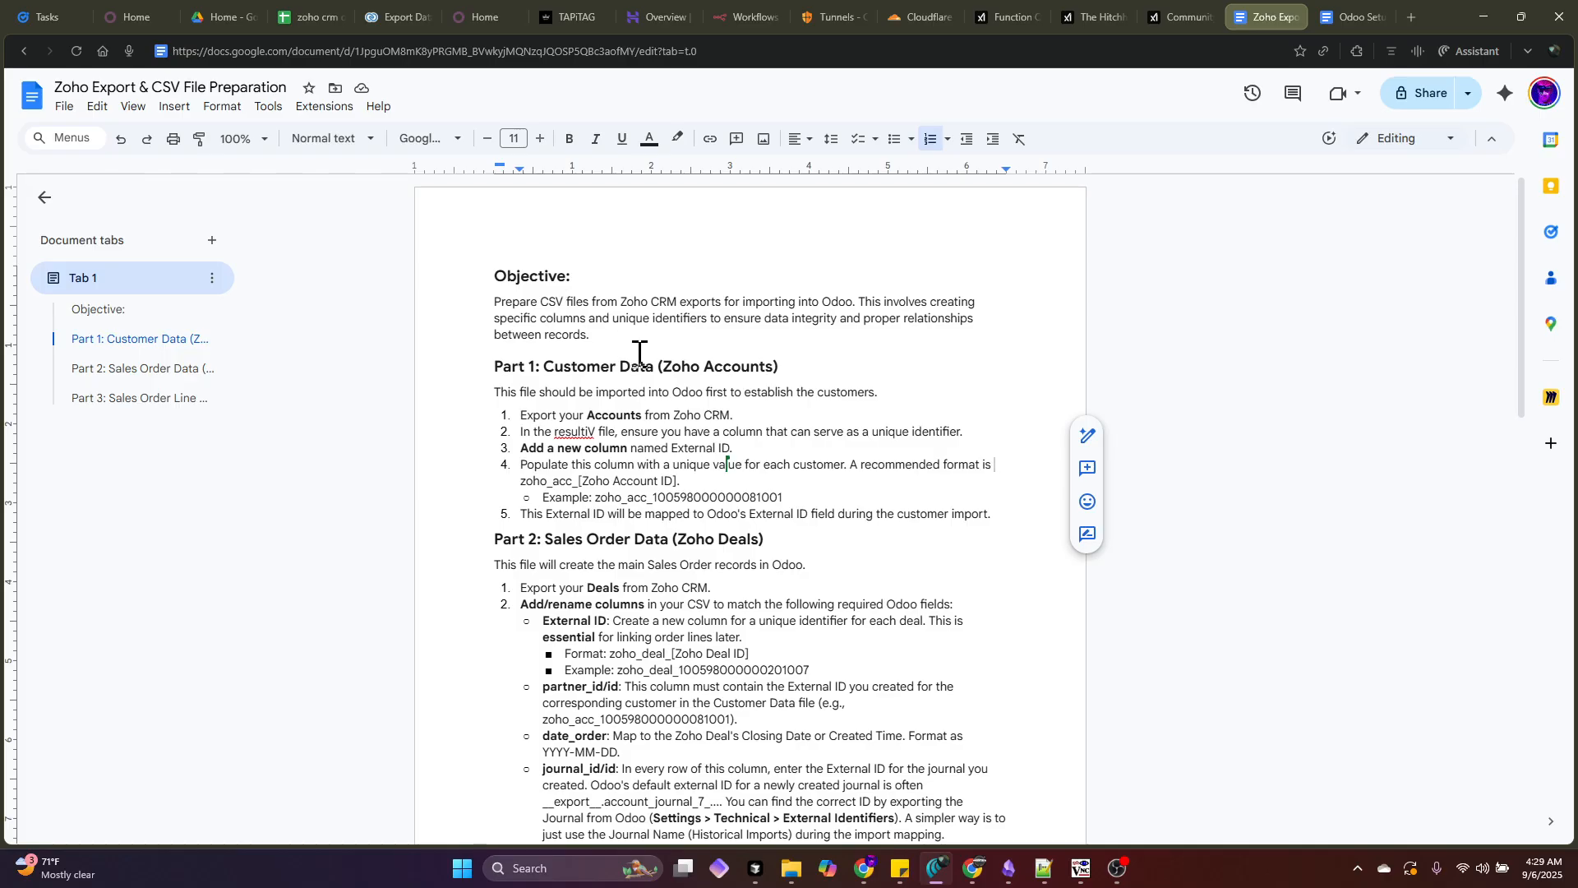
# - Read through the Zoho Export guide, put the Odoo Setup tab first, and return to Odoo home
pyautogui.click(637, 302)
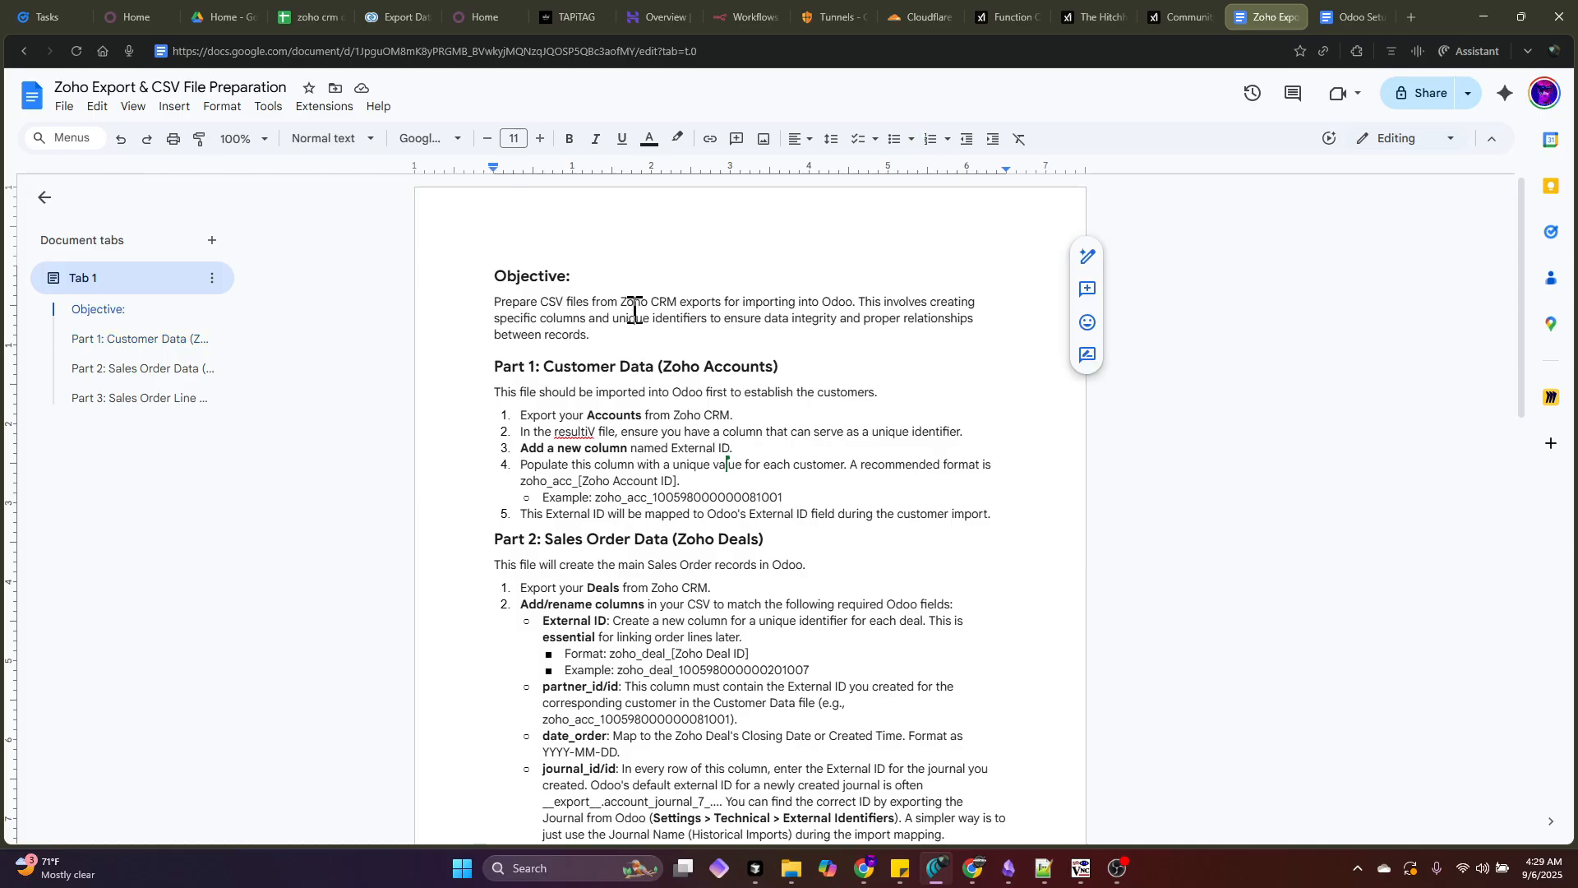
pyautogui.scroll(-3, 649, 493)
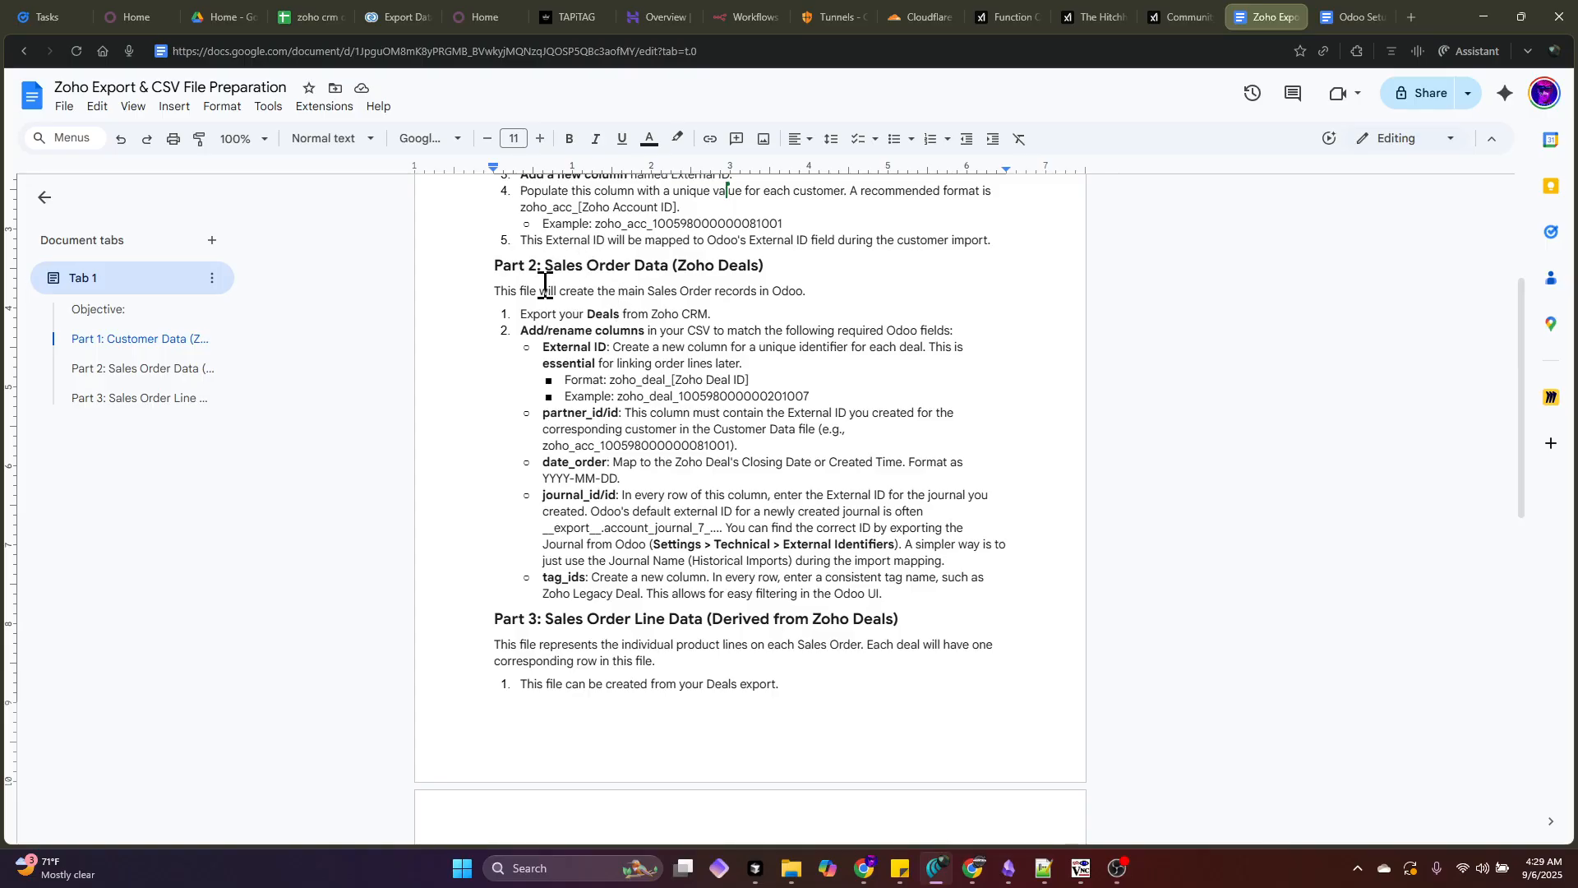
pyautogui.moveTo(551, 291); pyautogui.dragTo(854, 290)
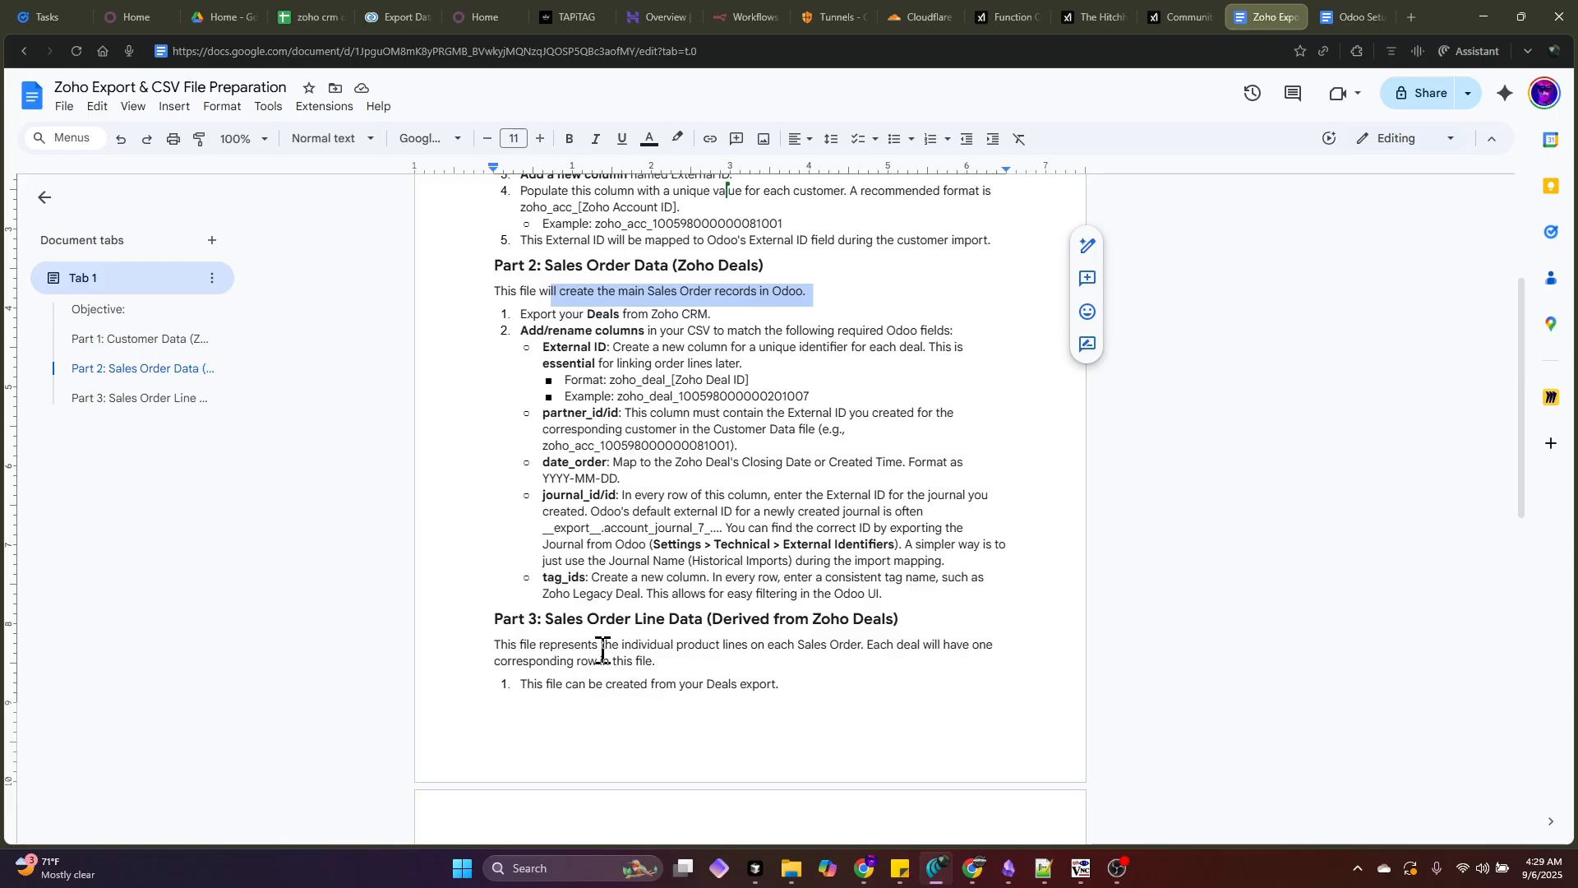
pyautogui.scroll(-3, 606, 644)
pyautogui.scroll(-5, 600, 685)
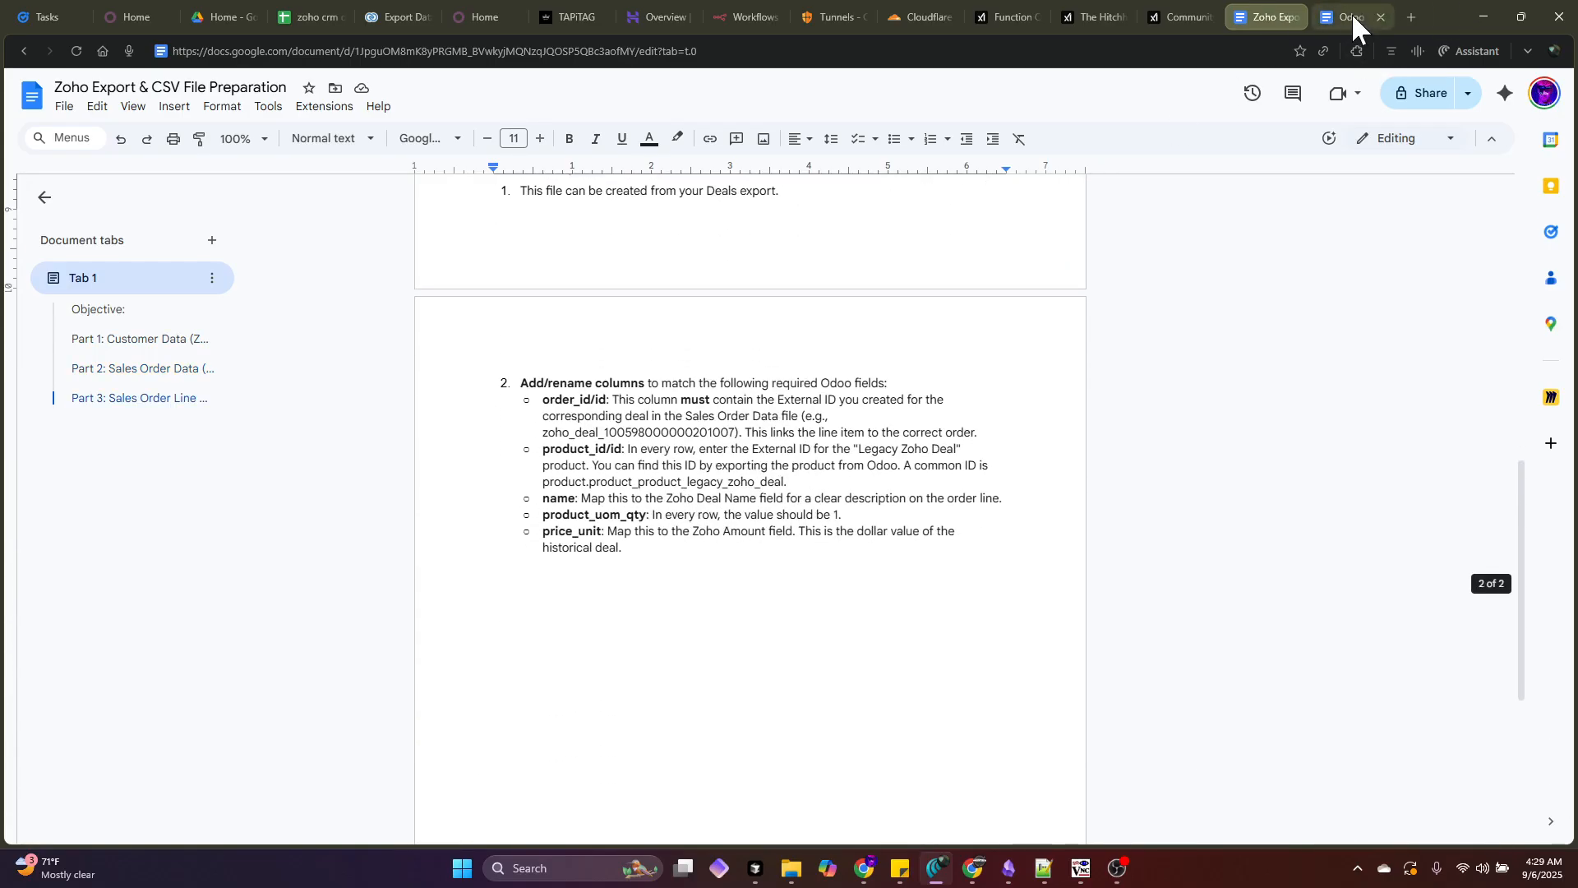
pyautogui.moveTo(1351, 12); pyautogui.dragTo(1263, 18)
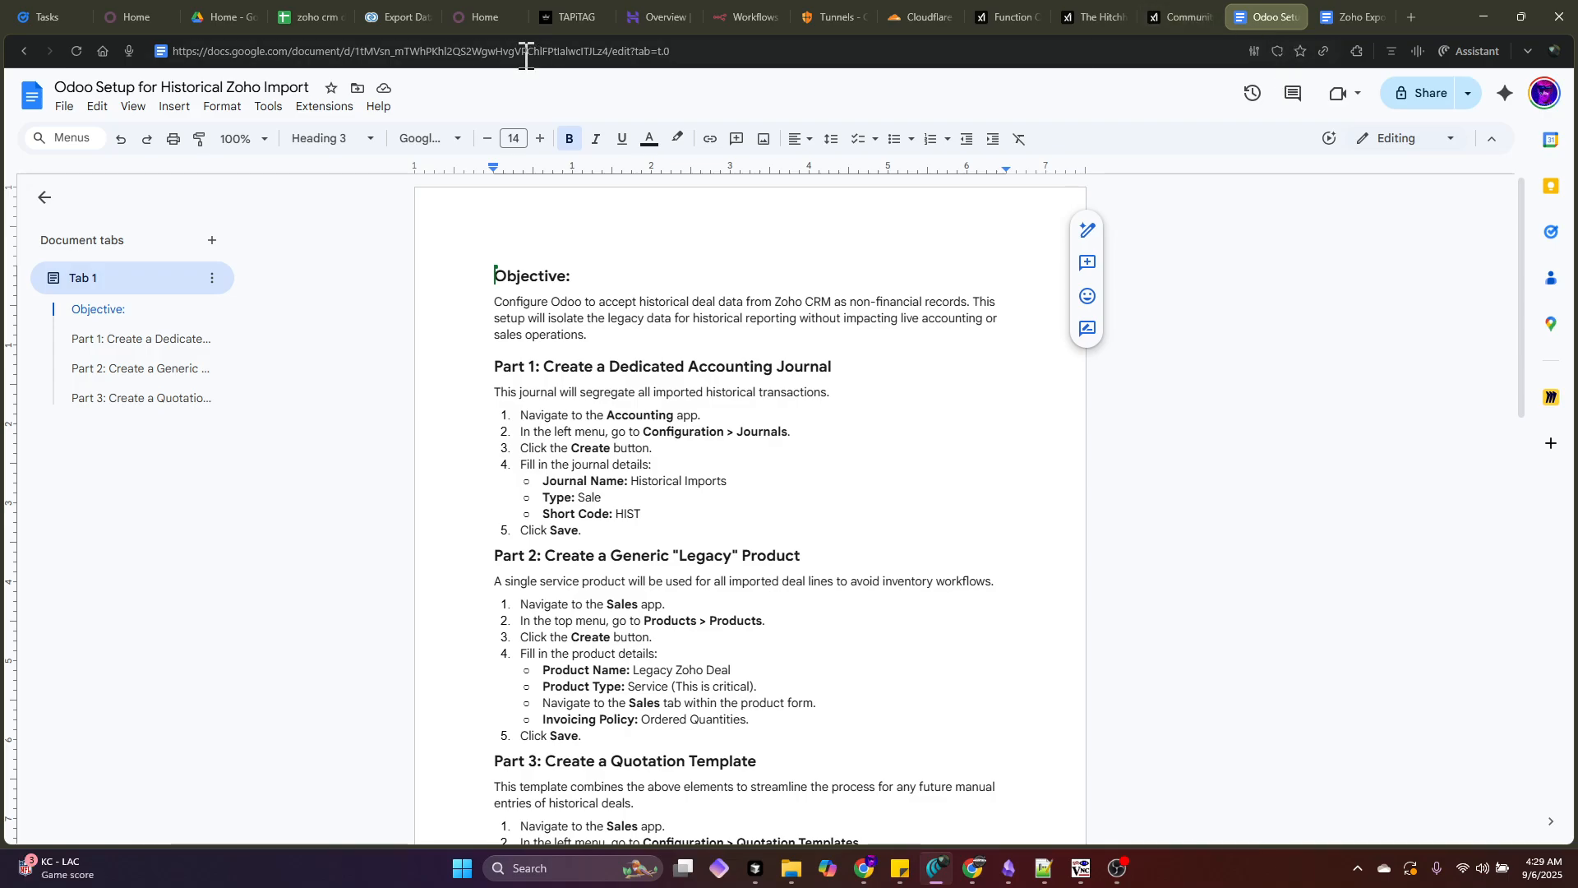
pyautogui.click(479, 15)
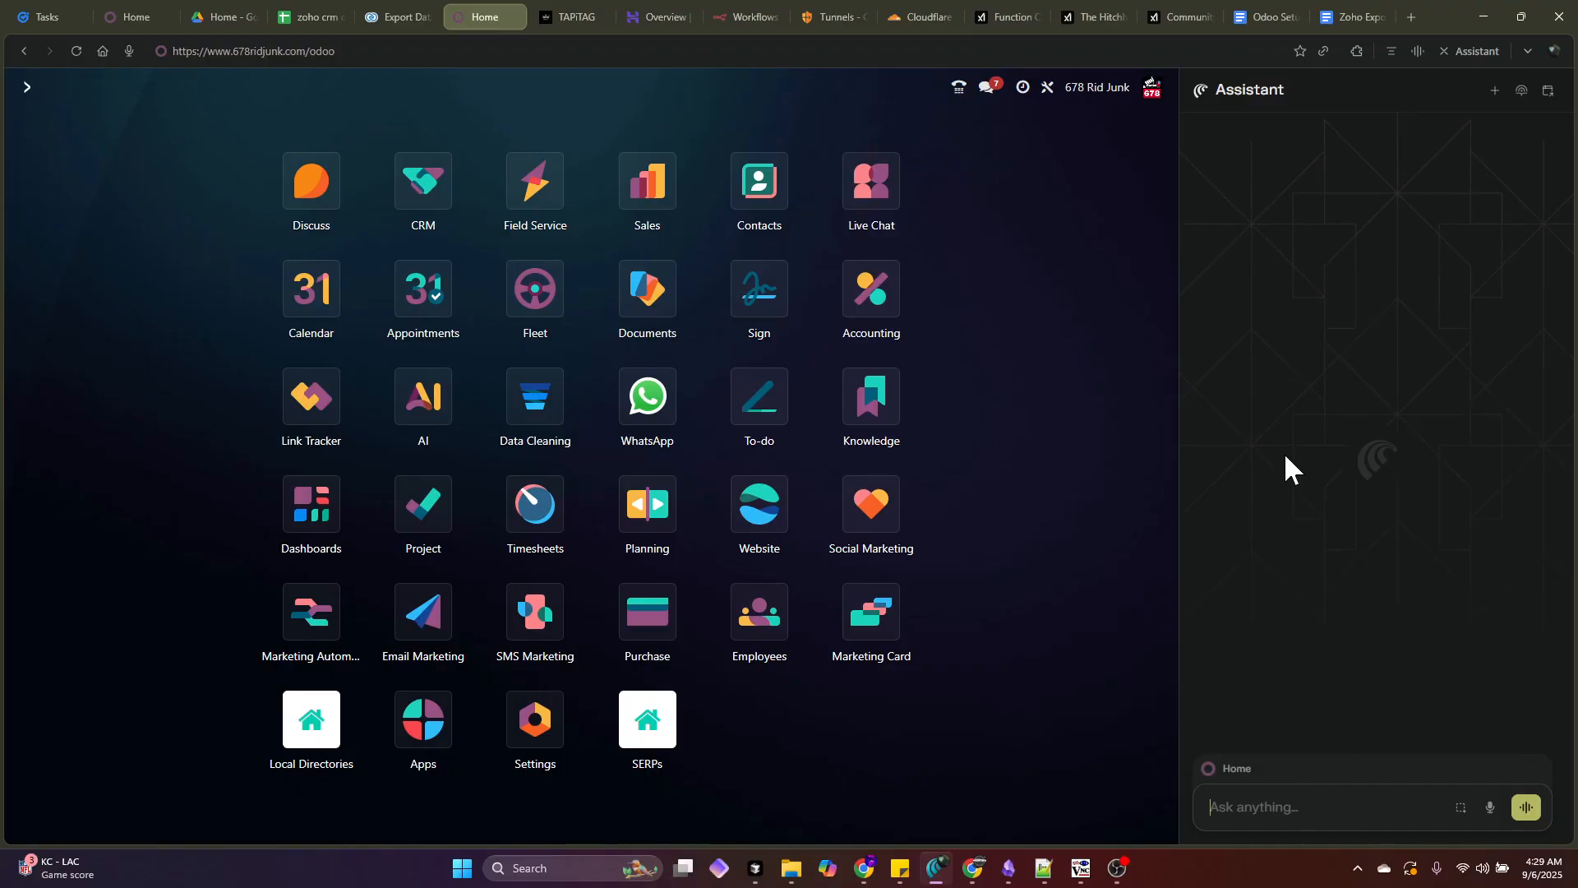
# - Start the Assistant prompt with 'deals: @' attaching the zoho crm deals & accounts spreadsheet
pyautogui.click(1332, 806)
pyautogui.click(298, 16)
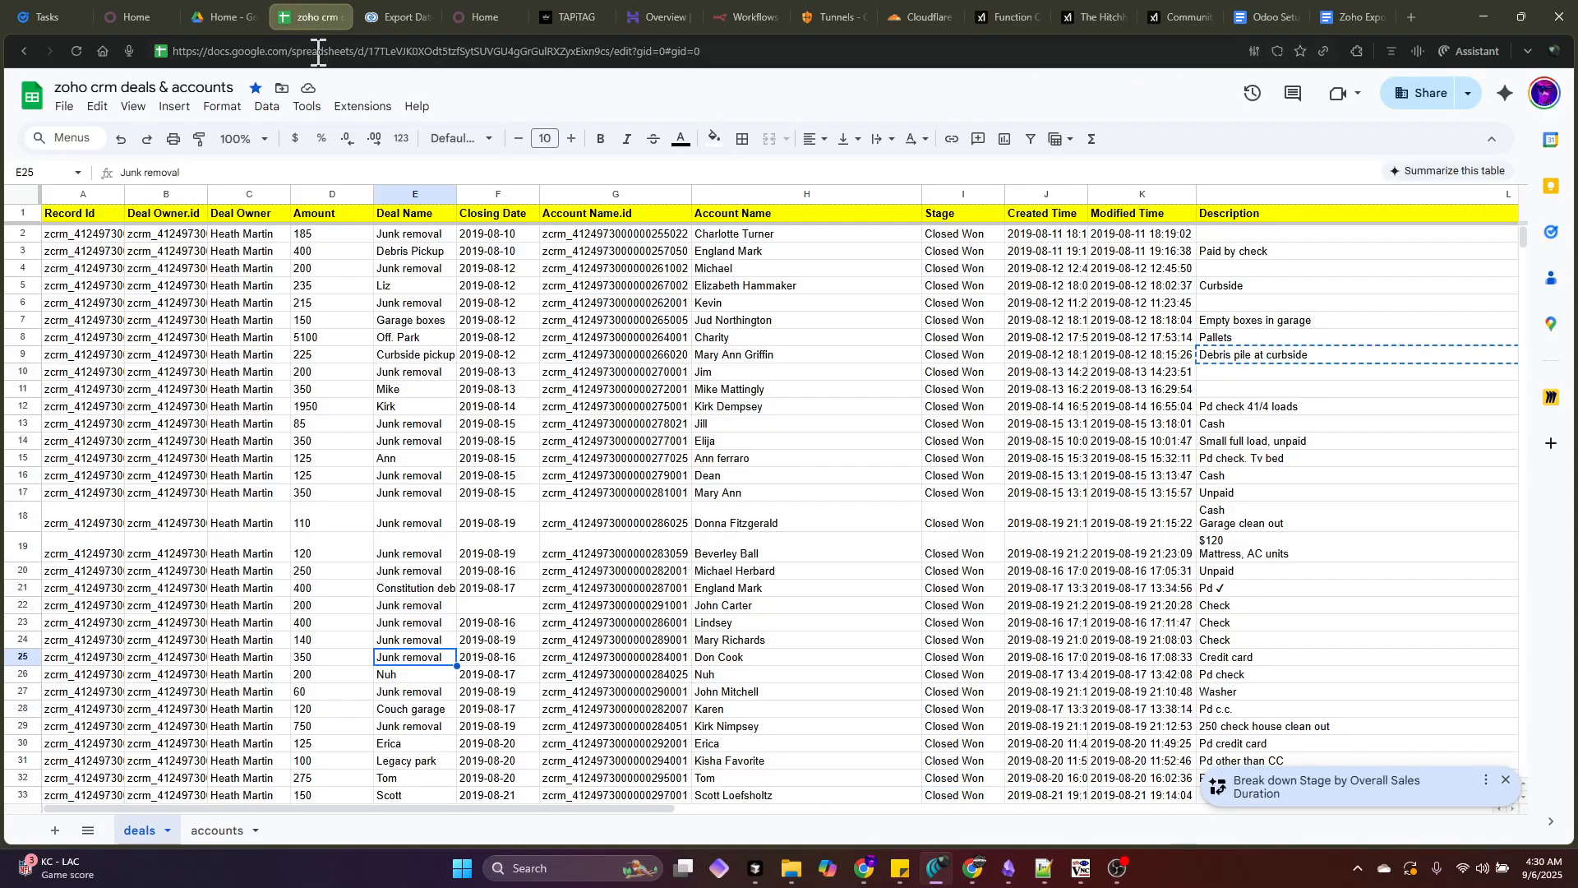
pyautogui.click(316, 52)
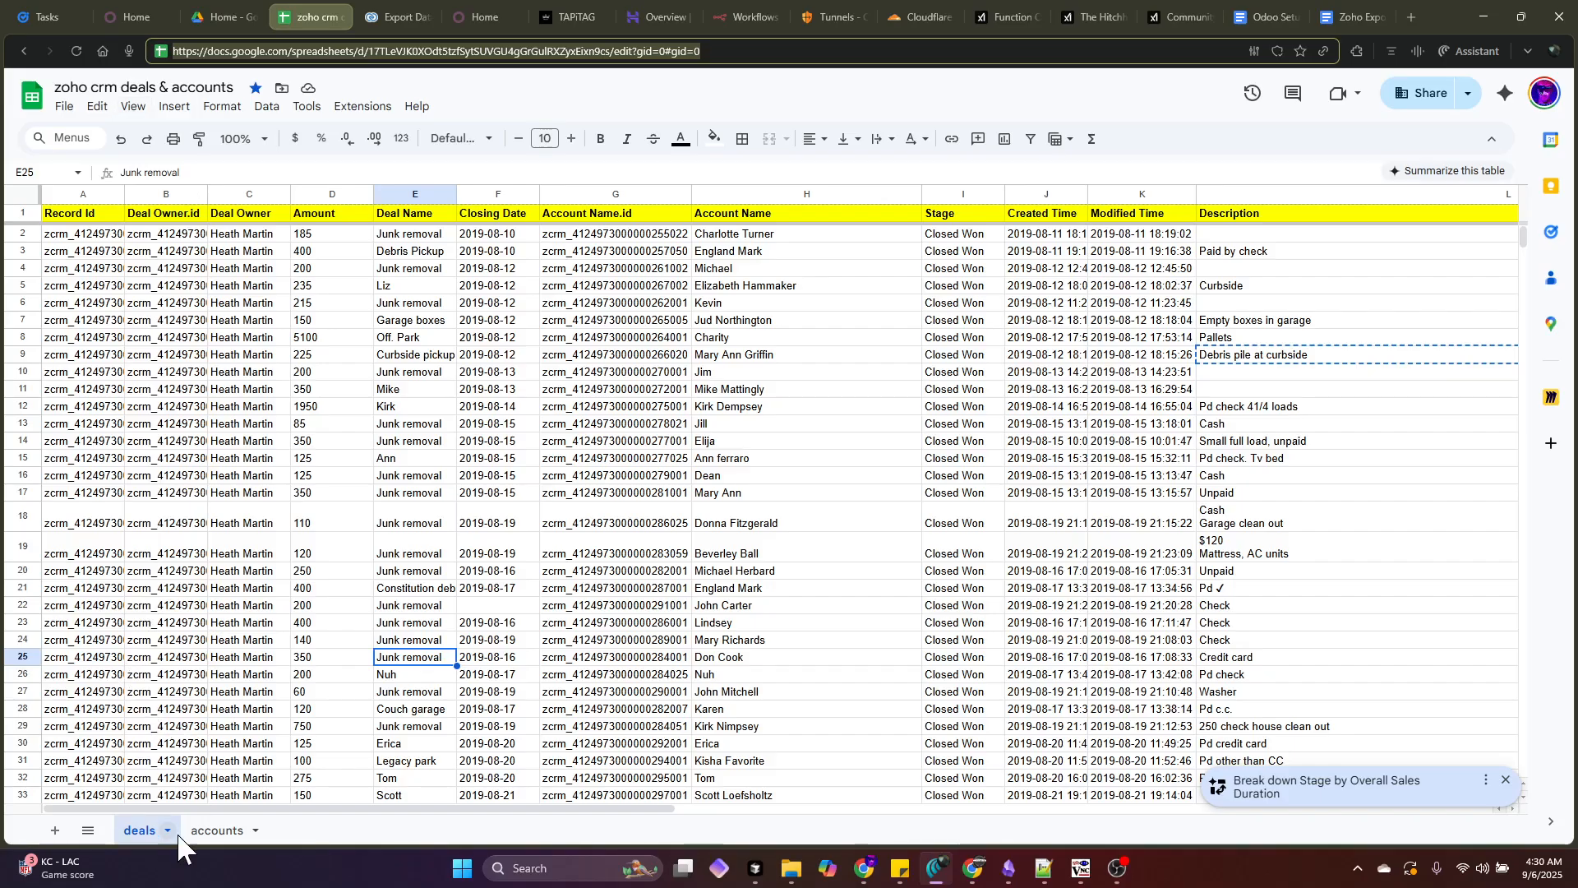
pyautogui.click(218, 831)
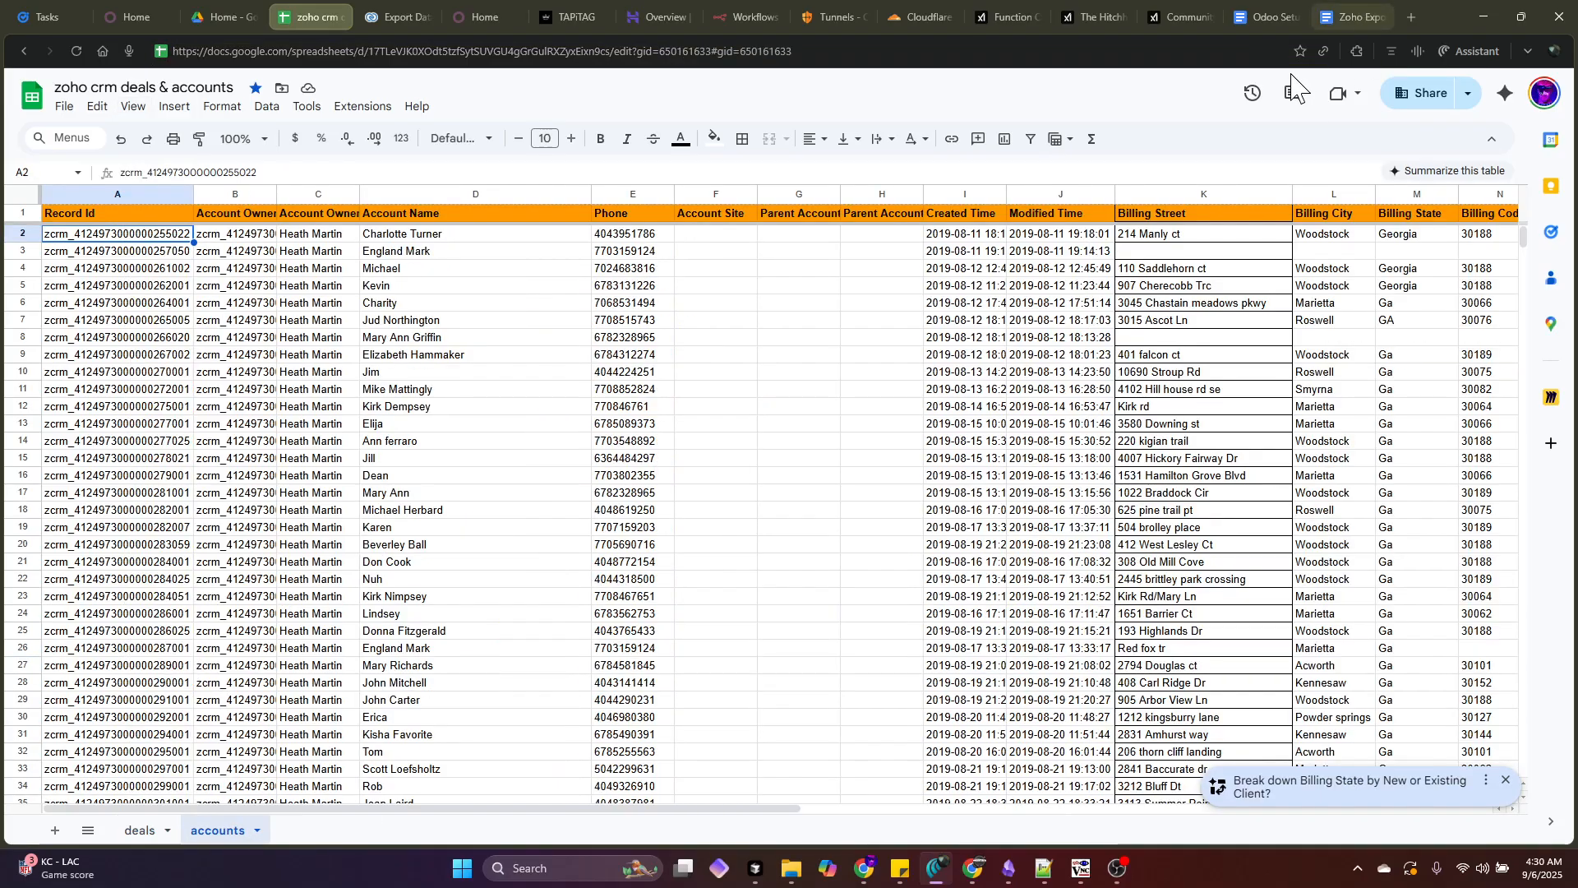
pyautogui.click(470, 16)
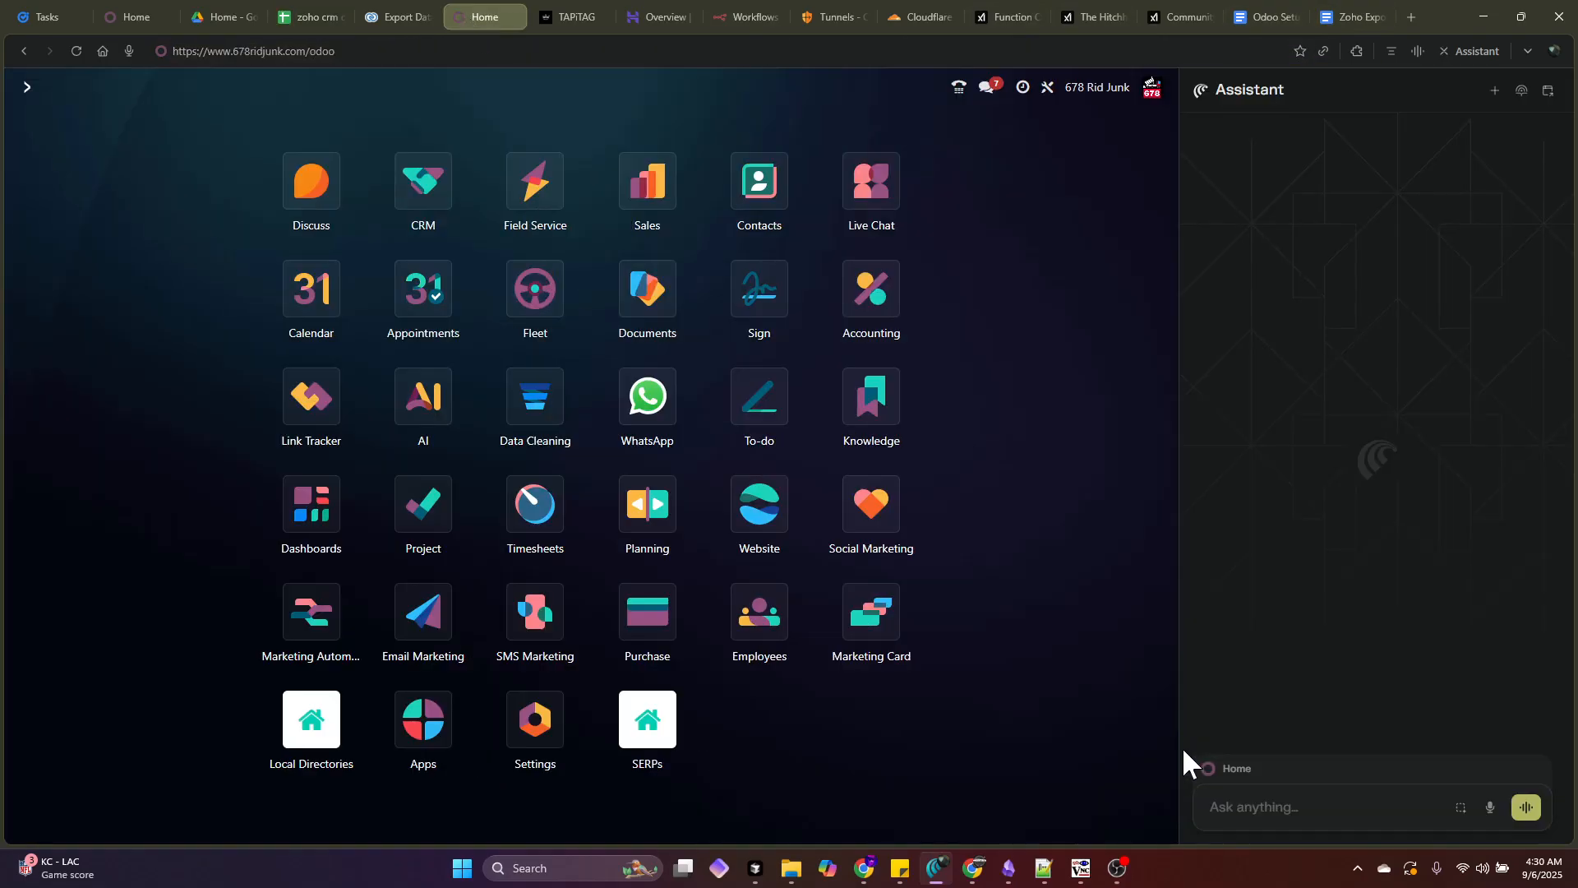
pyautogui.click(1249, 803)
pyautogui.write('deals')
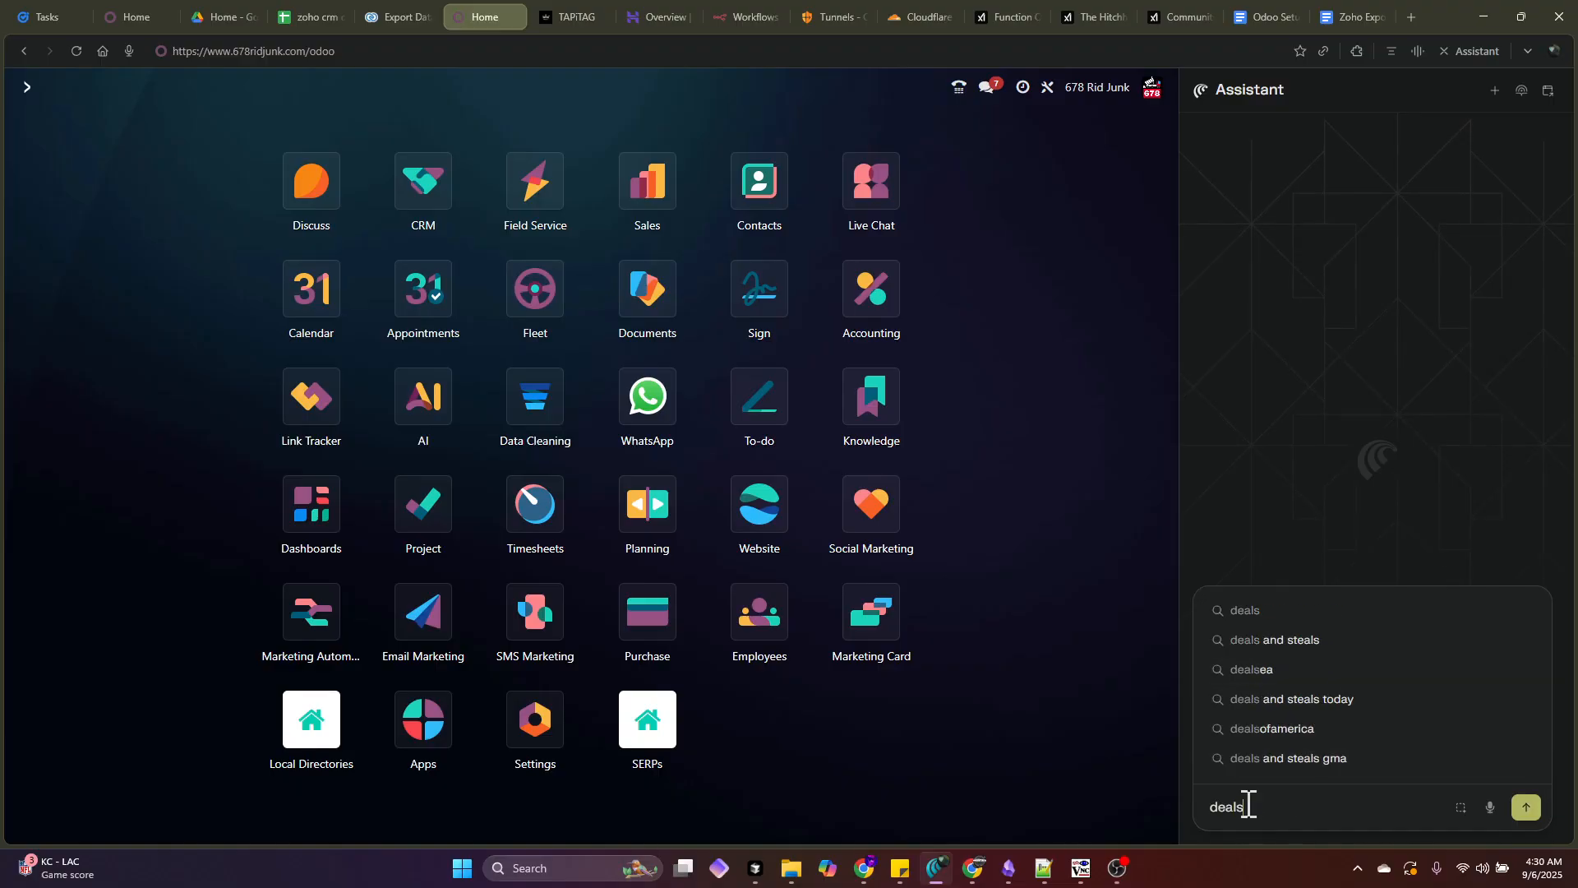
pyautogui.write(': @')
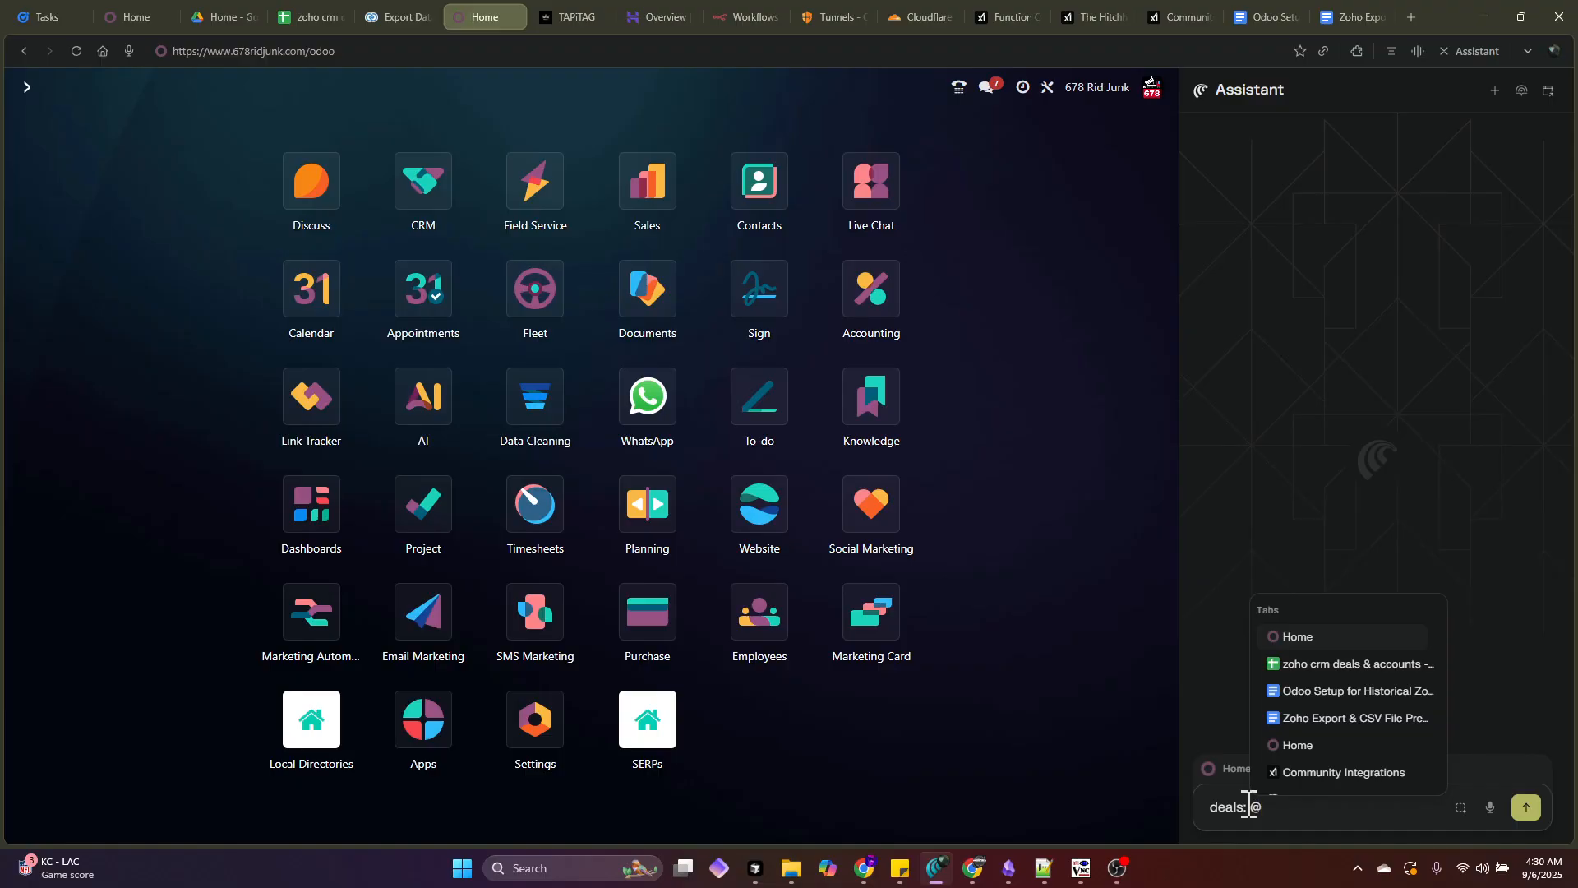
pyautogui.click(1349, 646)
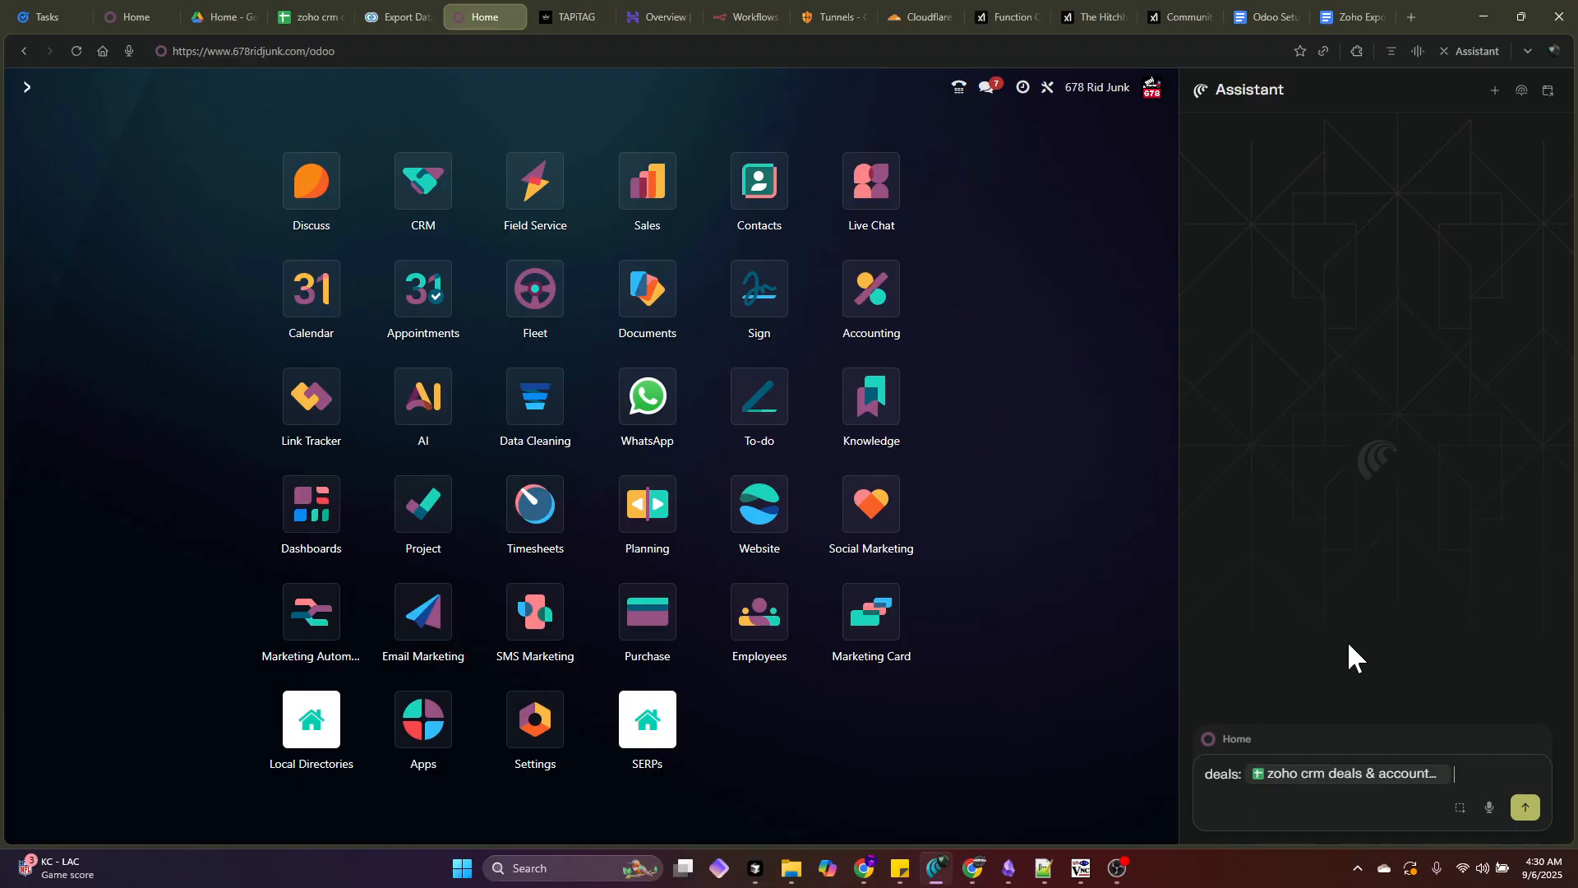
# - Add a second 'deals:' line attaching the spreadsheet's deals sheet
pyautogui.click(289, 16)
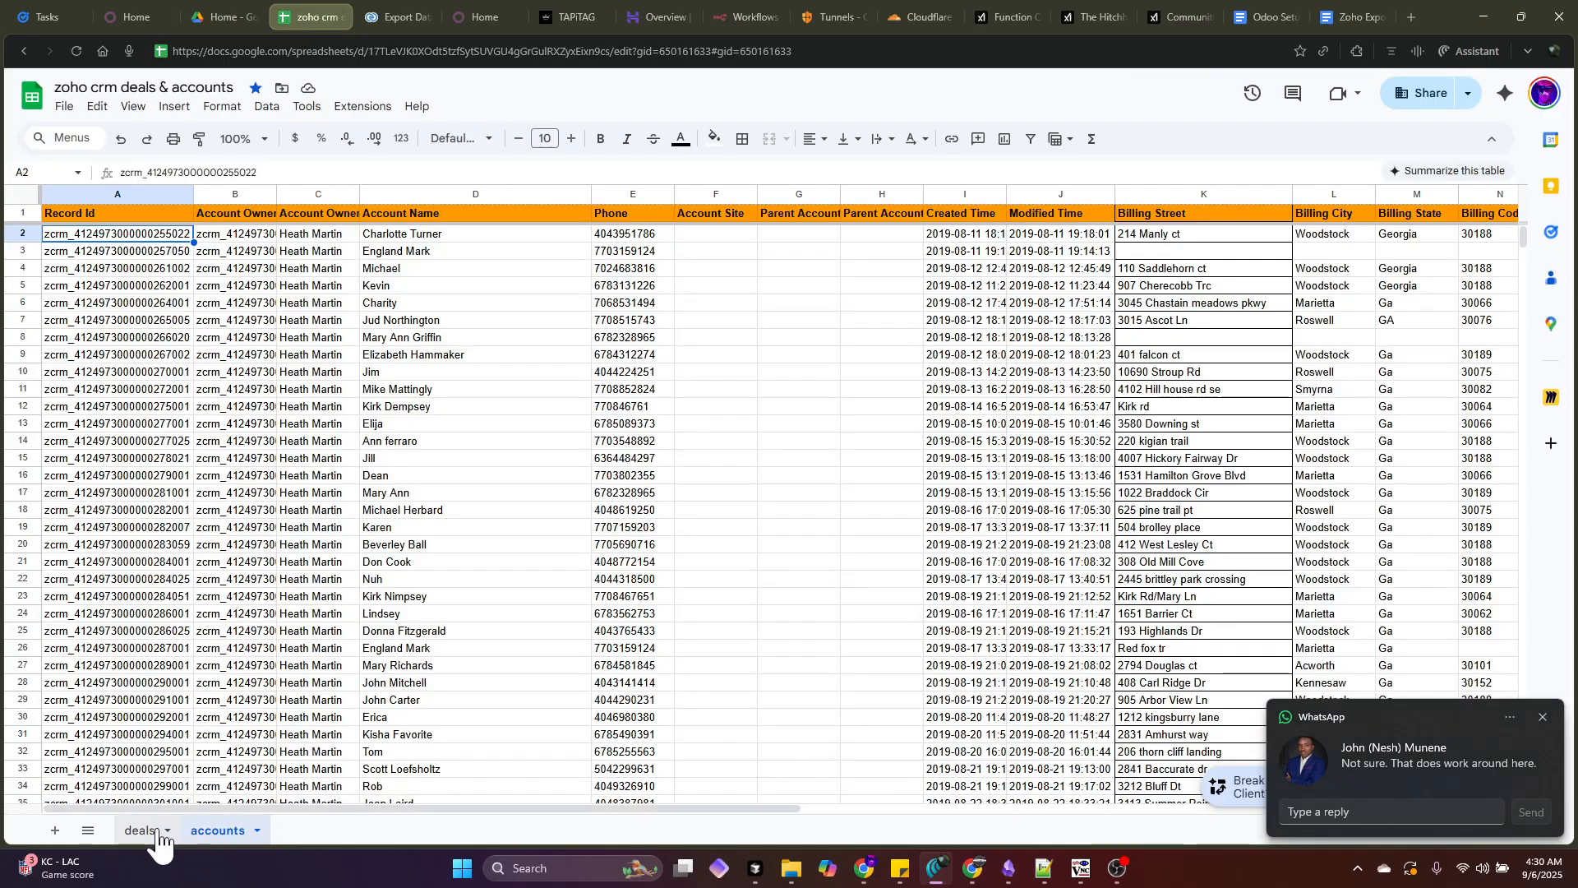
pyautogui.click(158, 836)
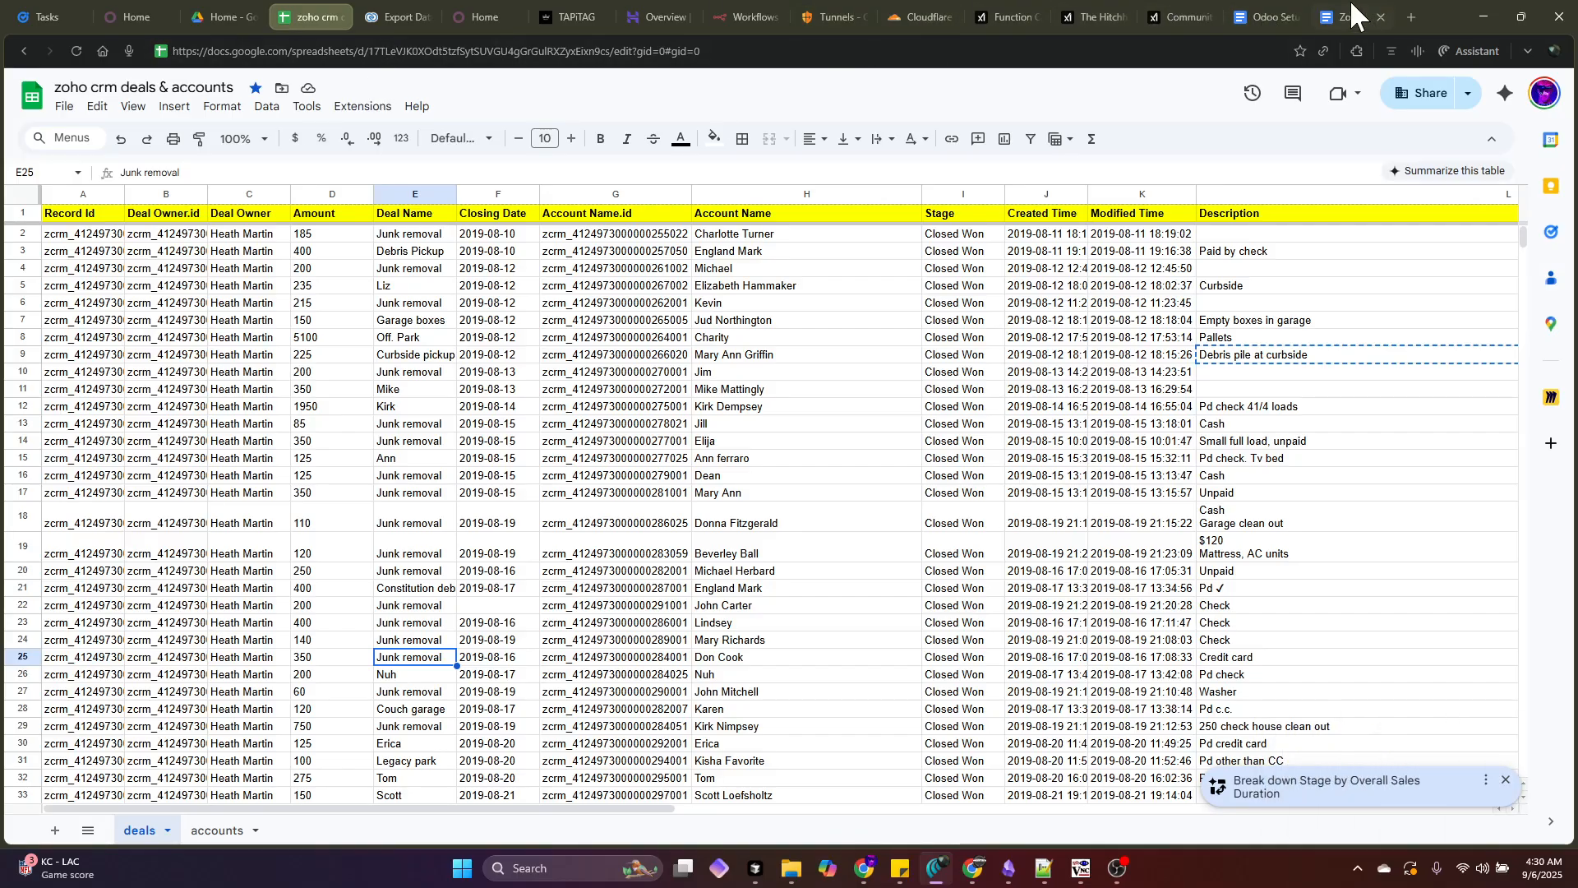
pyautogui.click(471, 12)
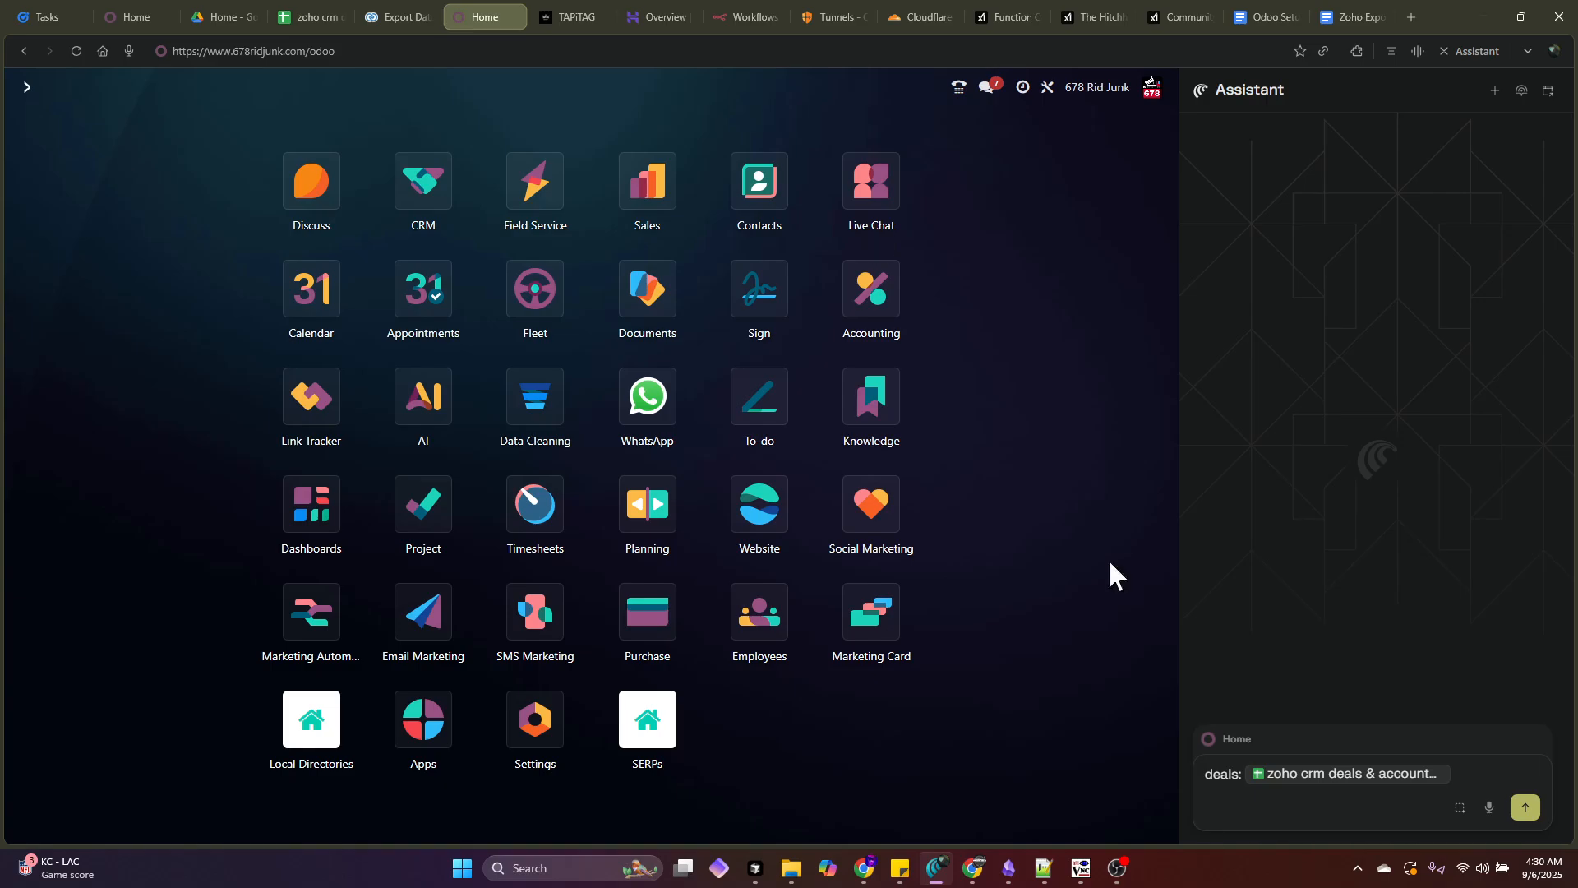
pyautogui.click(1485, 776)
pyautogui.hotkey('shift', 'Return')
pyautogui.write('de')
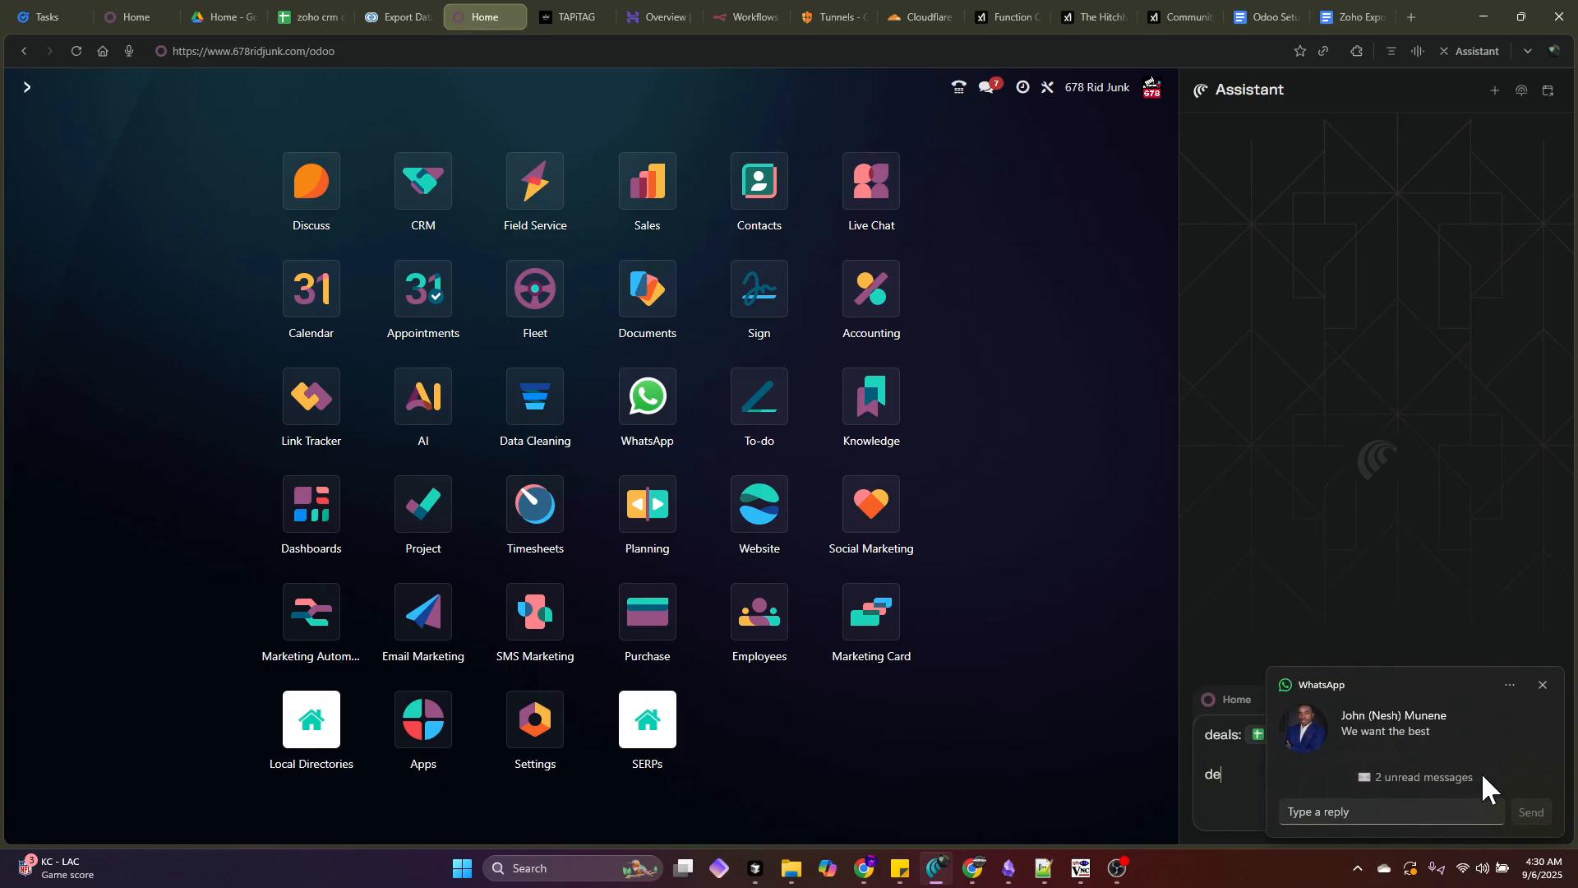
pyautogui.write('als: @')
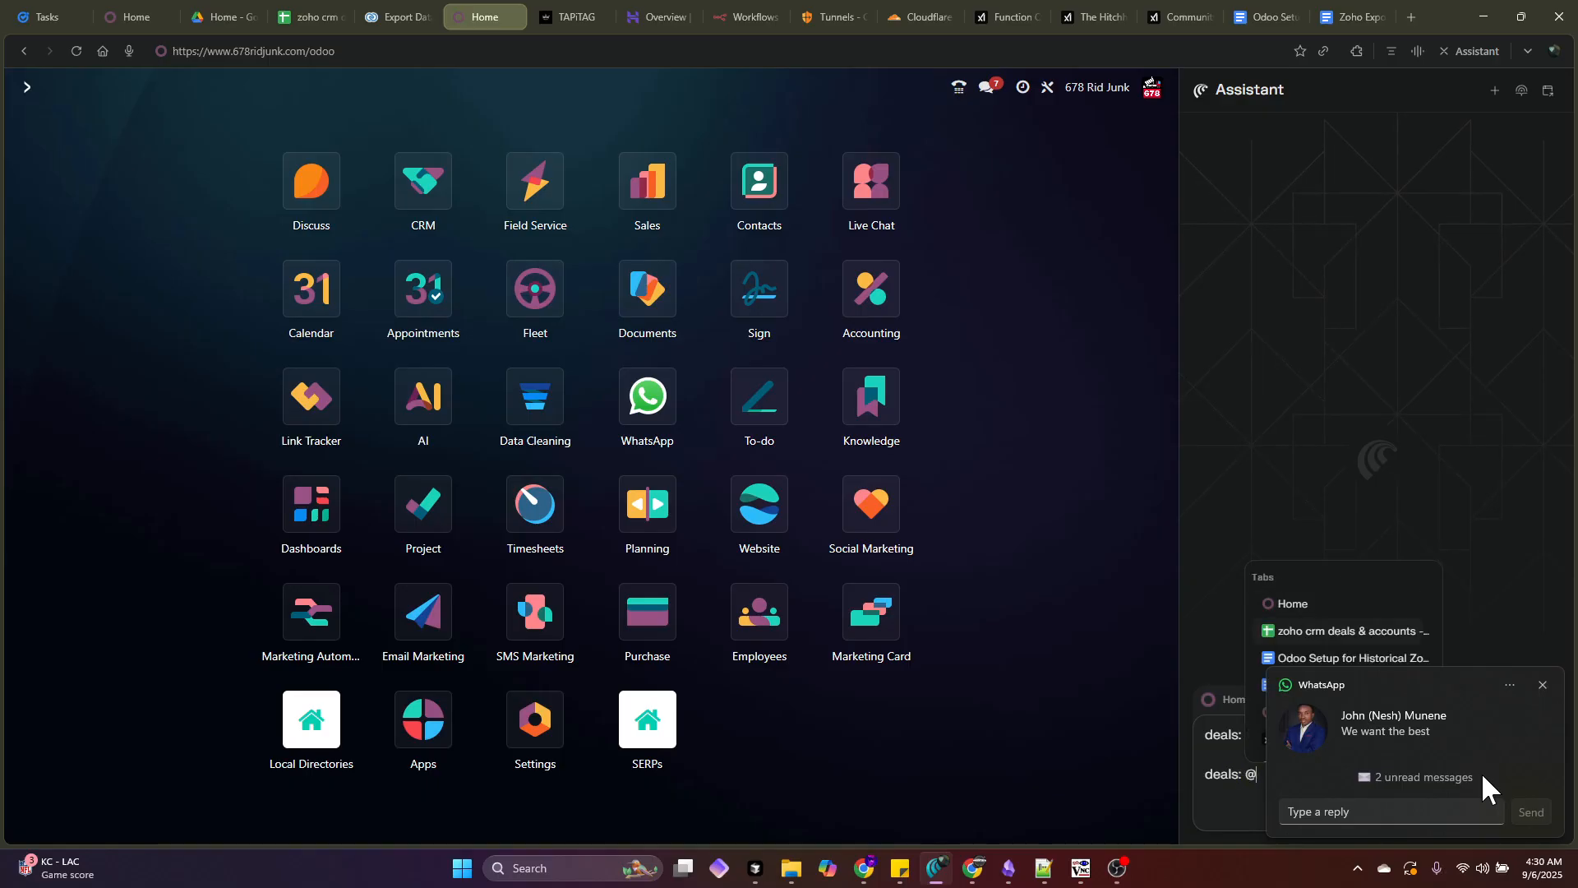
pyautogui.press('Return')
# - Relabel the first prompt line 'accounts'
pyautogui.doubleClick(1218, 738)
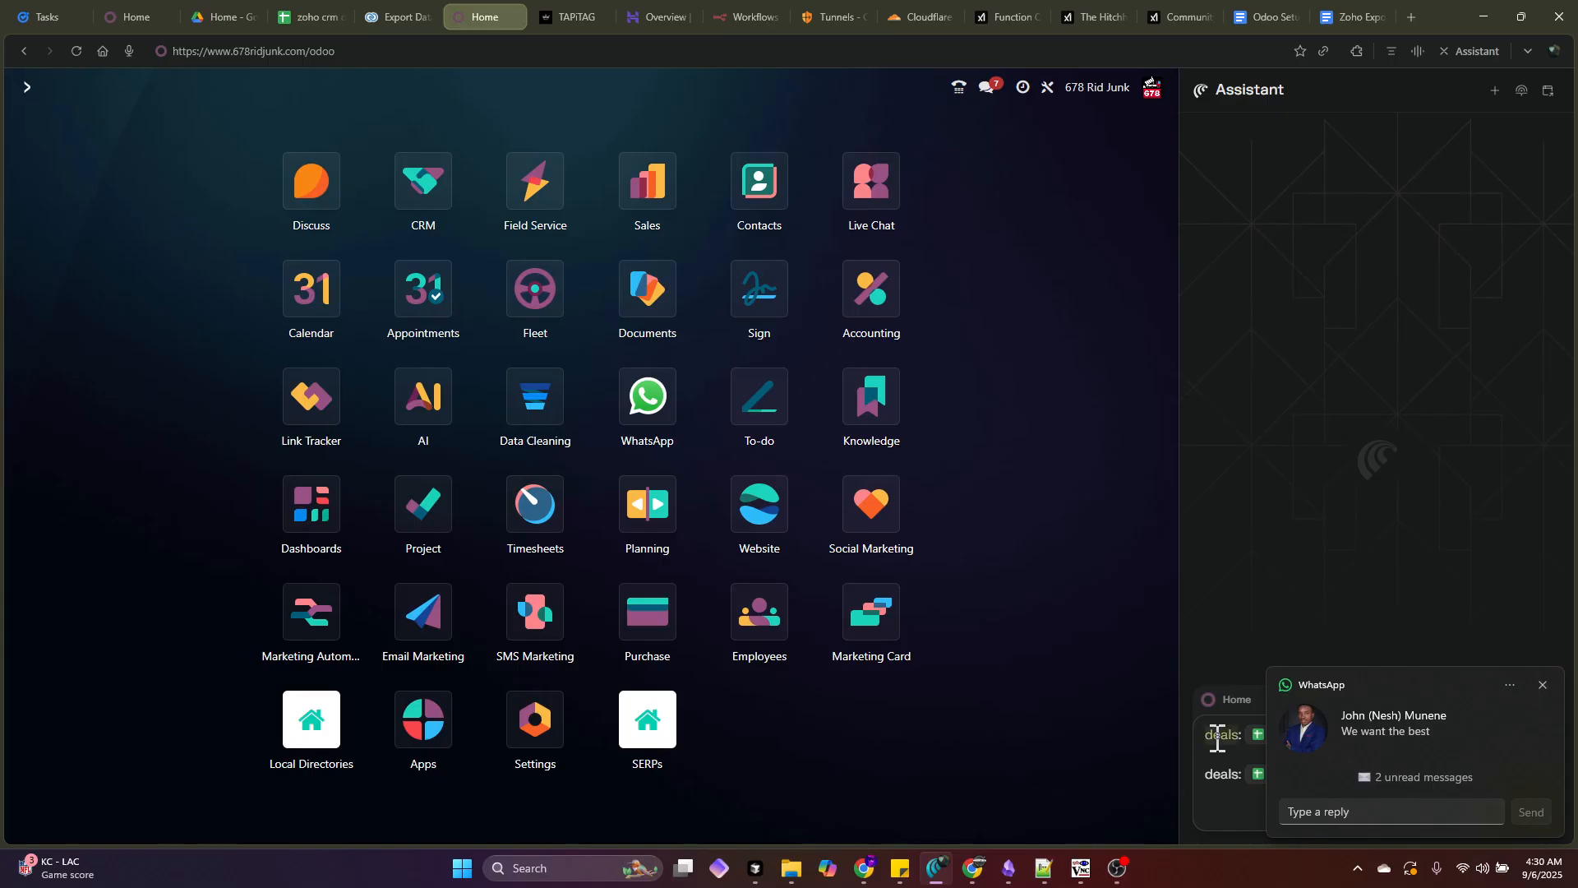
pyautogui.write('accounts')
pyautogui.click(1543, 685)
pyautogui.click(1488, 773)
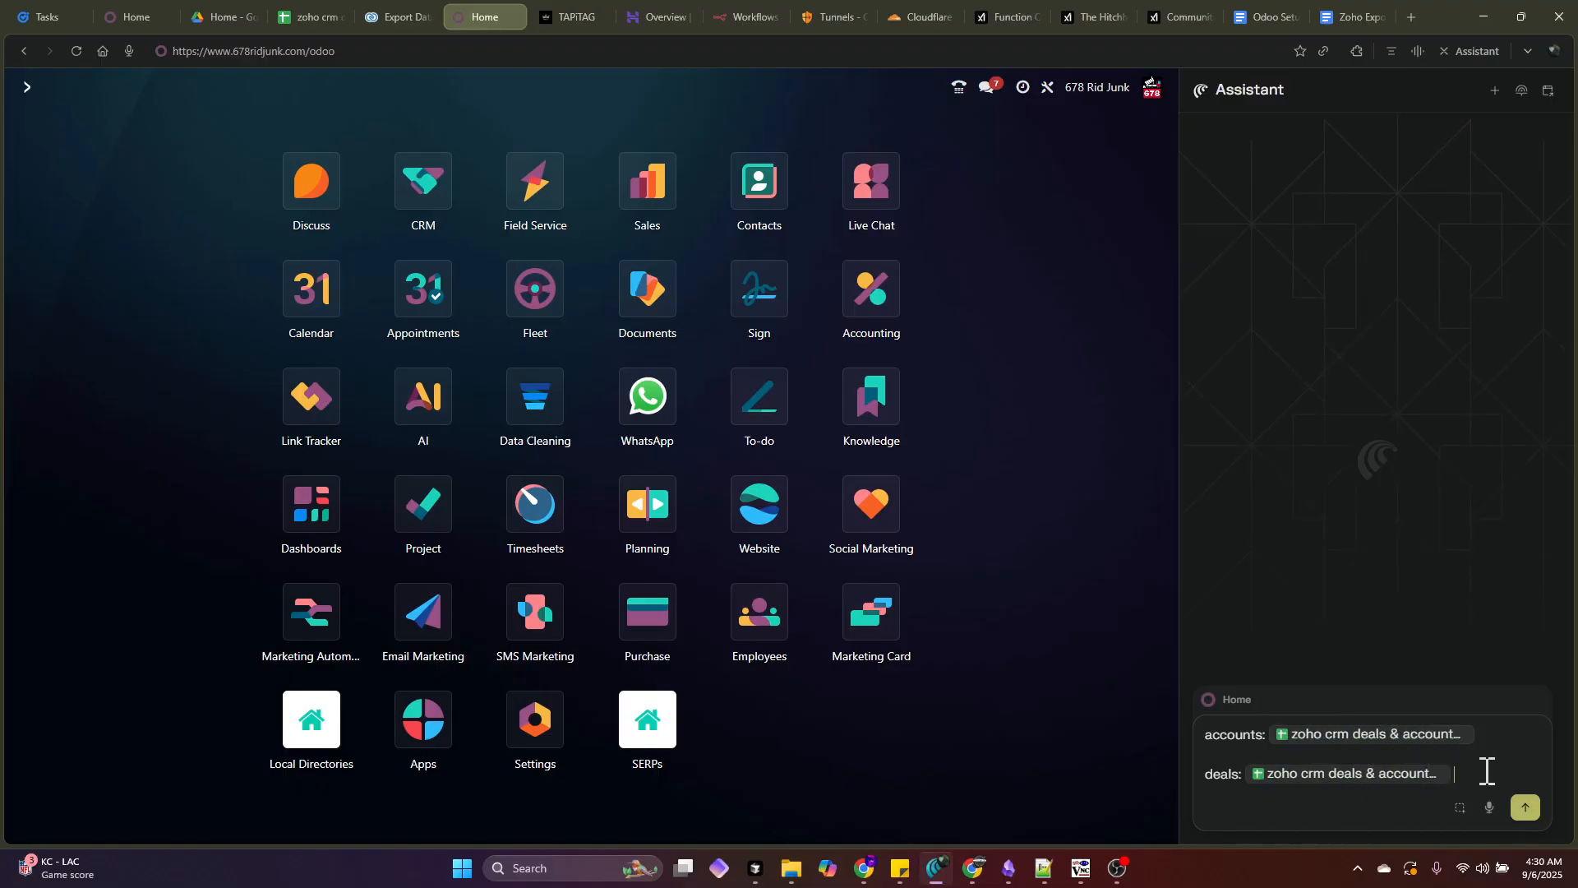
pyautogui.hotkey('shift', 'Return')
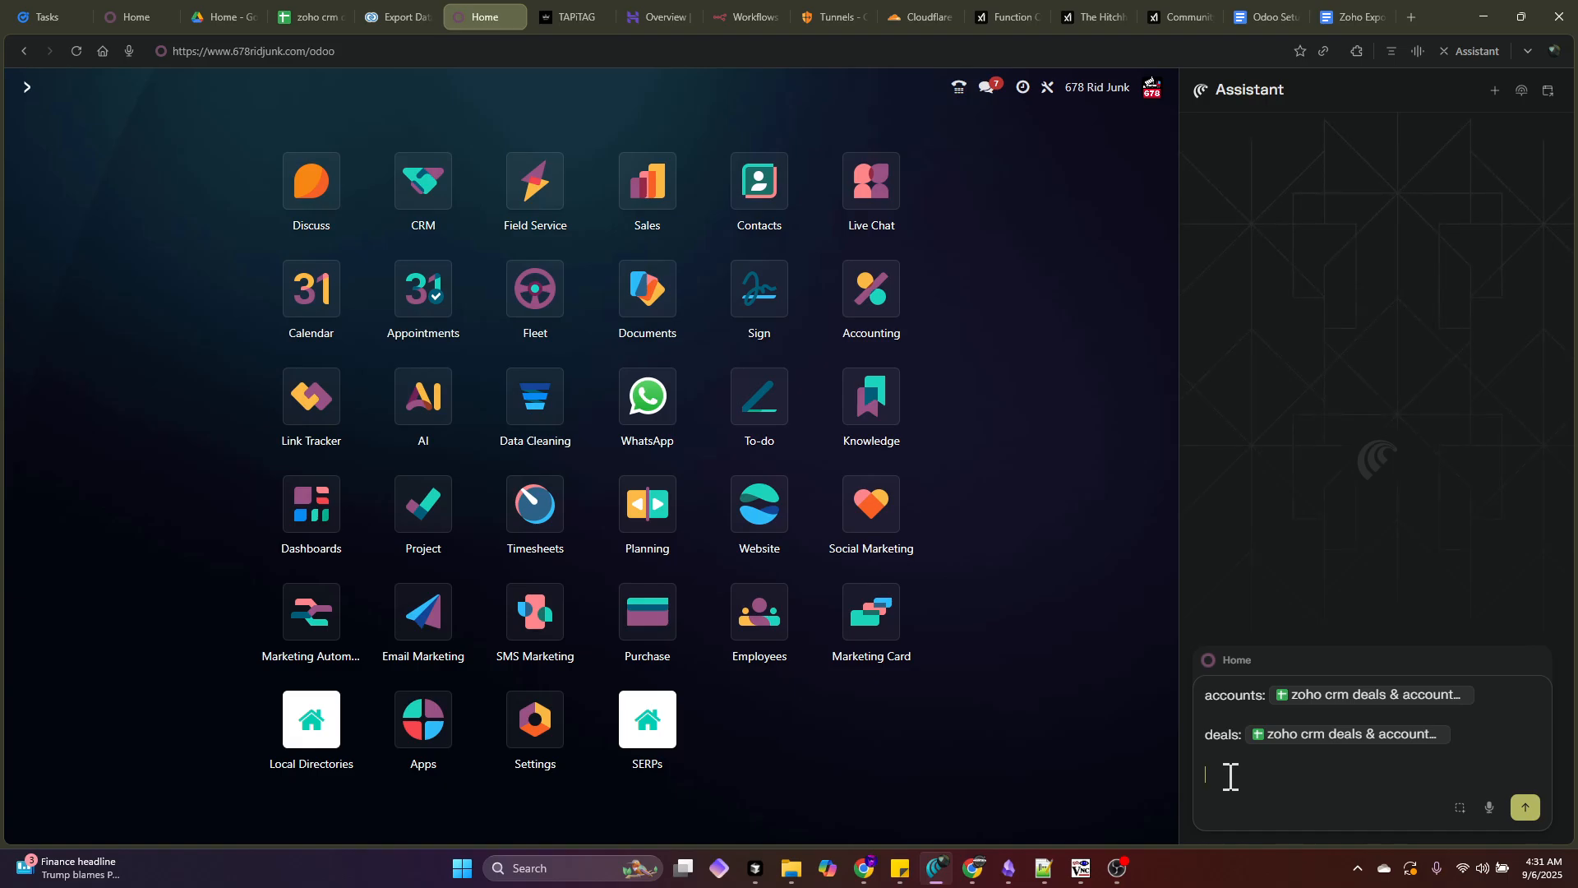
# - Paste the migration instructions, ending with 'ask me if you have any questions, then begin with only the first 10 records'
pyautogui.write("We're in the process of merging all of our historical accounts and the transactions associated with them and contacts associated with them from our old CRM into the new CRM, from Zoho CRM to Odoo. I have the export of our deals and accounts here. and I have instructions for you to lay the groundwork first and then lay the groundwork and create all the fields and things we need inside of Odoo to prepare for the merge and then a separate set of instructions to format the export CSV or the Google Sheet rather and prepare it for import. And then the import instructions are on the same document, second document. And both of those will be pasted here. Please read through them. I heard you're not supposed to say please because it's a waste of tokens and it doesn't accomplish anything. Actually, they respond better if you're mean to them and you threaten them.")
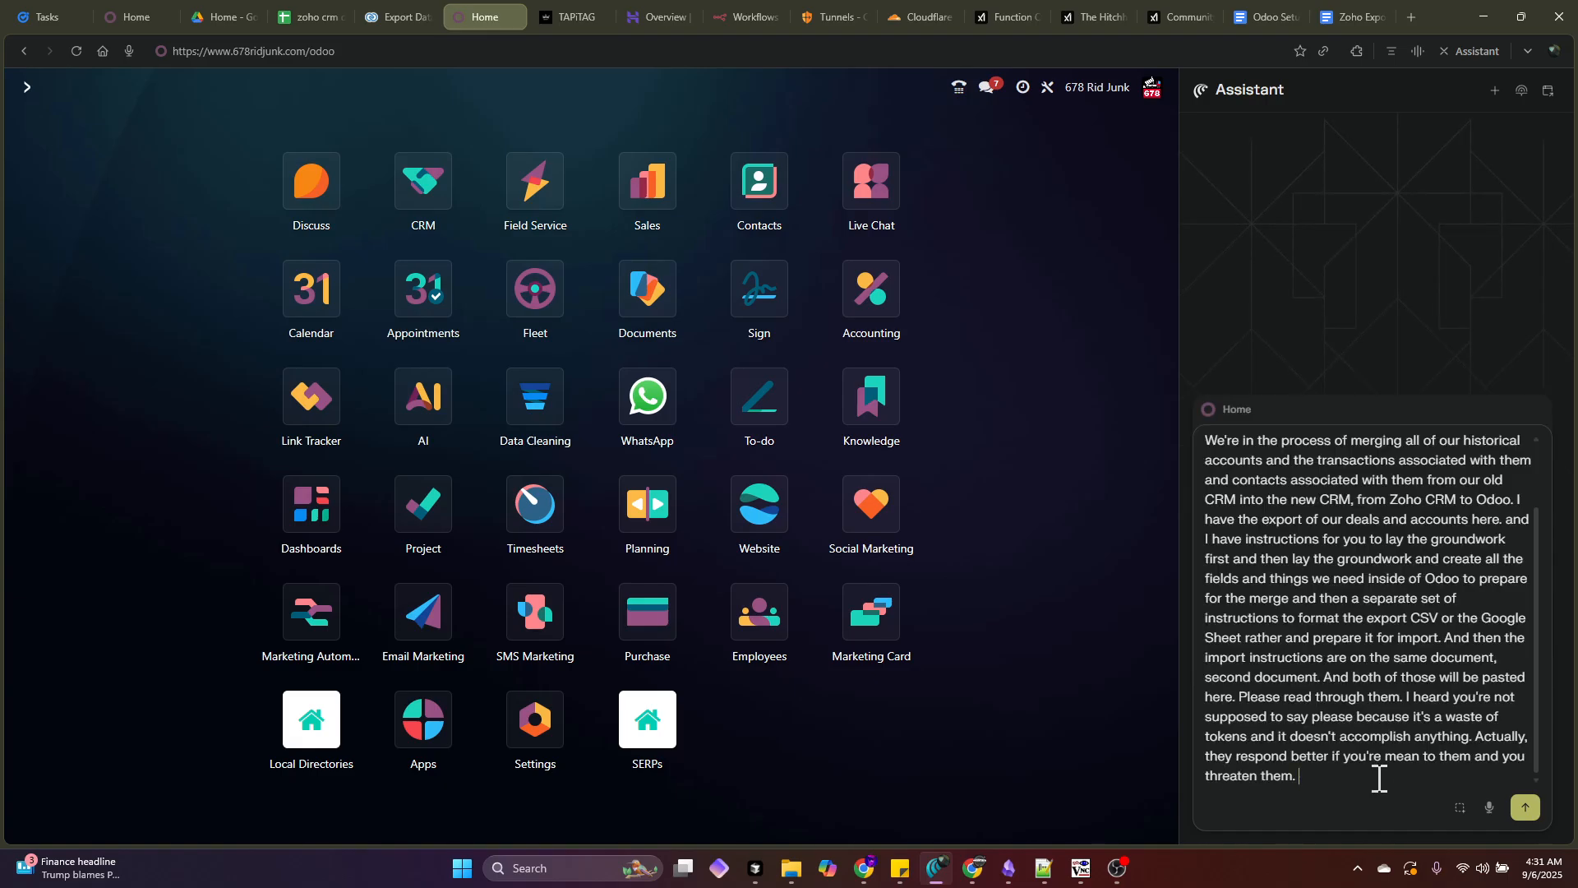
pyautogui.moveTo(1353, 773); pyautogui.dragTo(1405, 697)
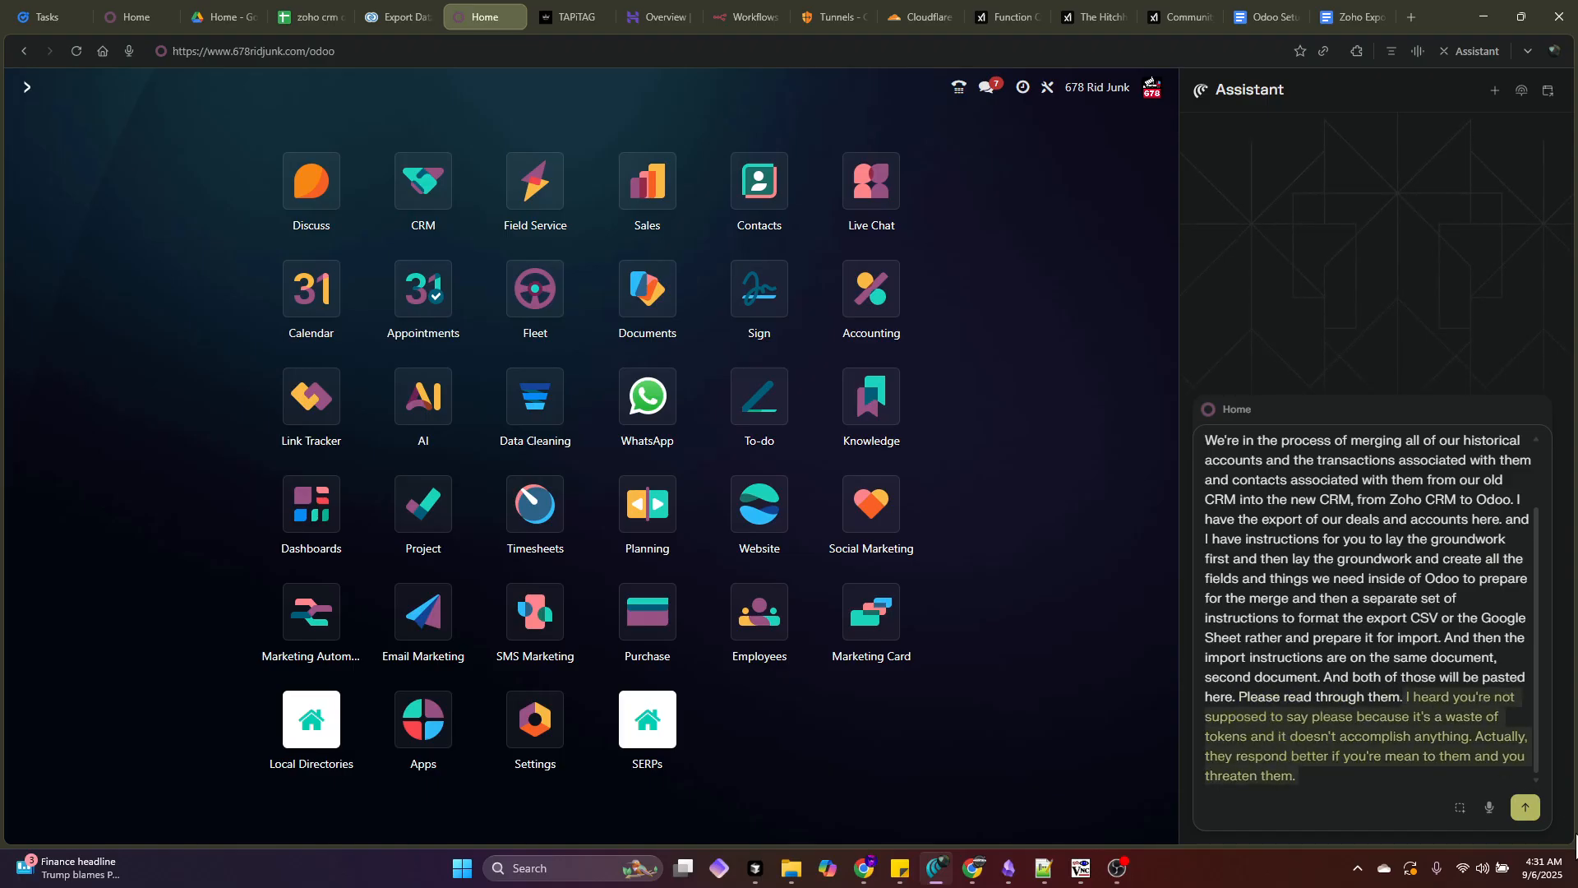
pyautogui.press('BackSpace')
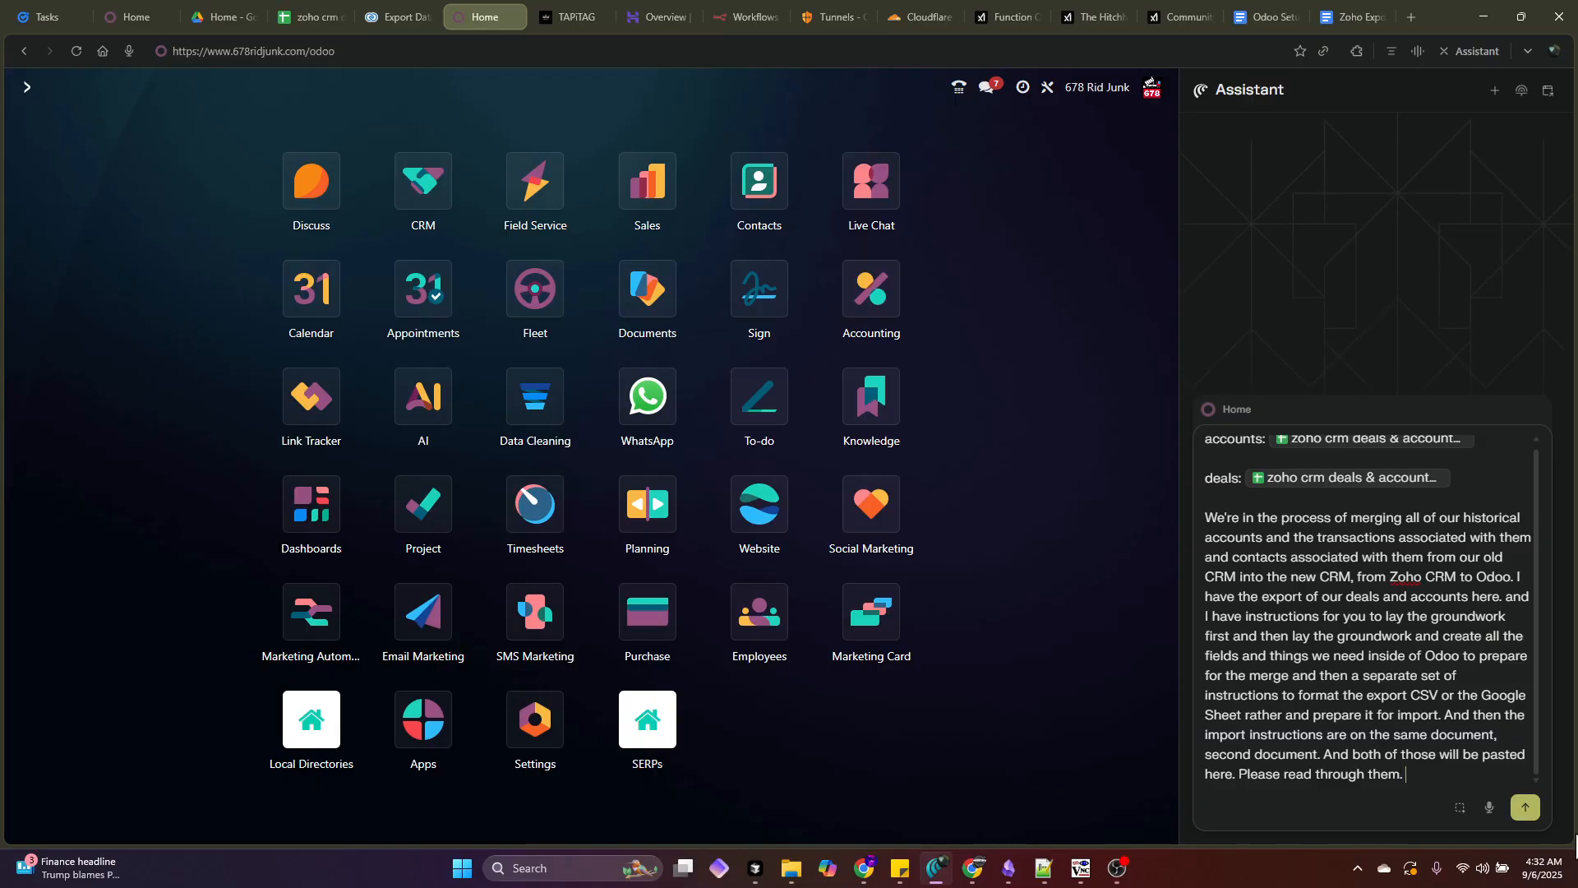
pyautogui.write('ask ')
pyautogui.write('me if you have any questions.')
pyautogui.write('then begin')
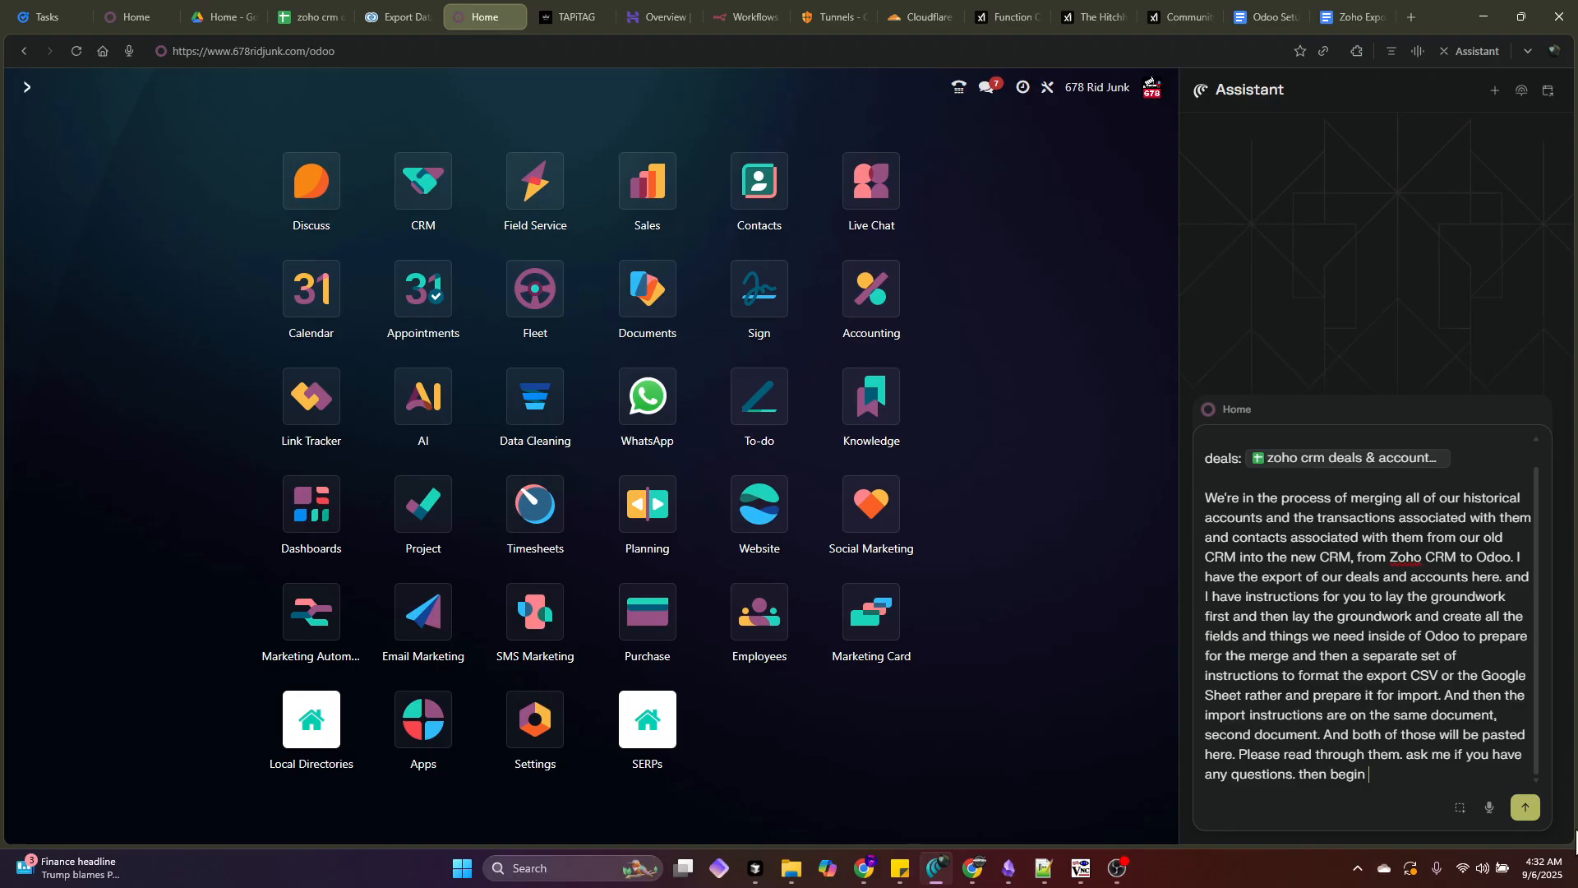
pyautogui.write('with only the first 10 reco')
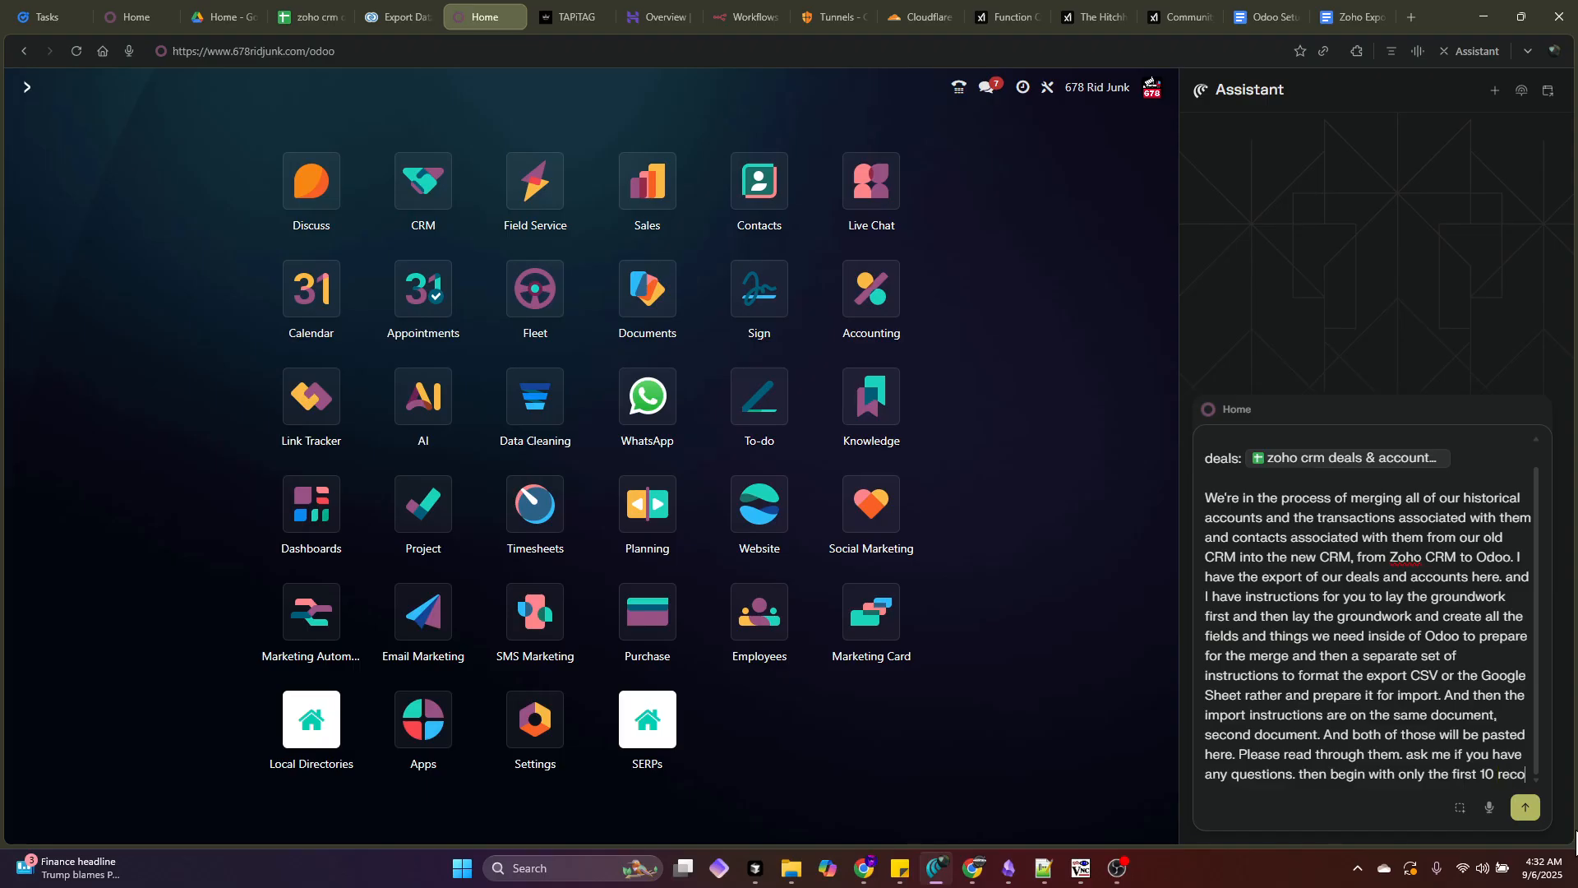
pyautogui.write('rds')
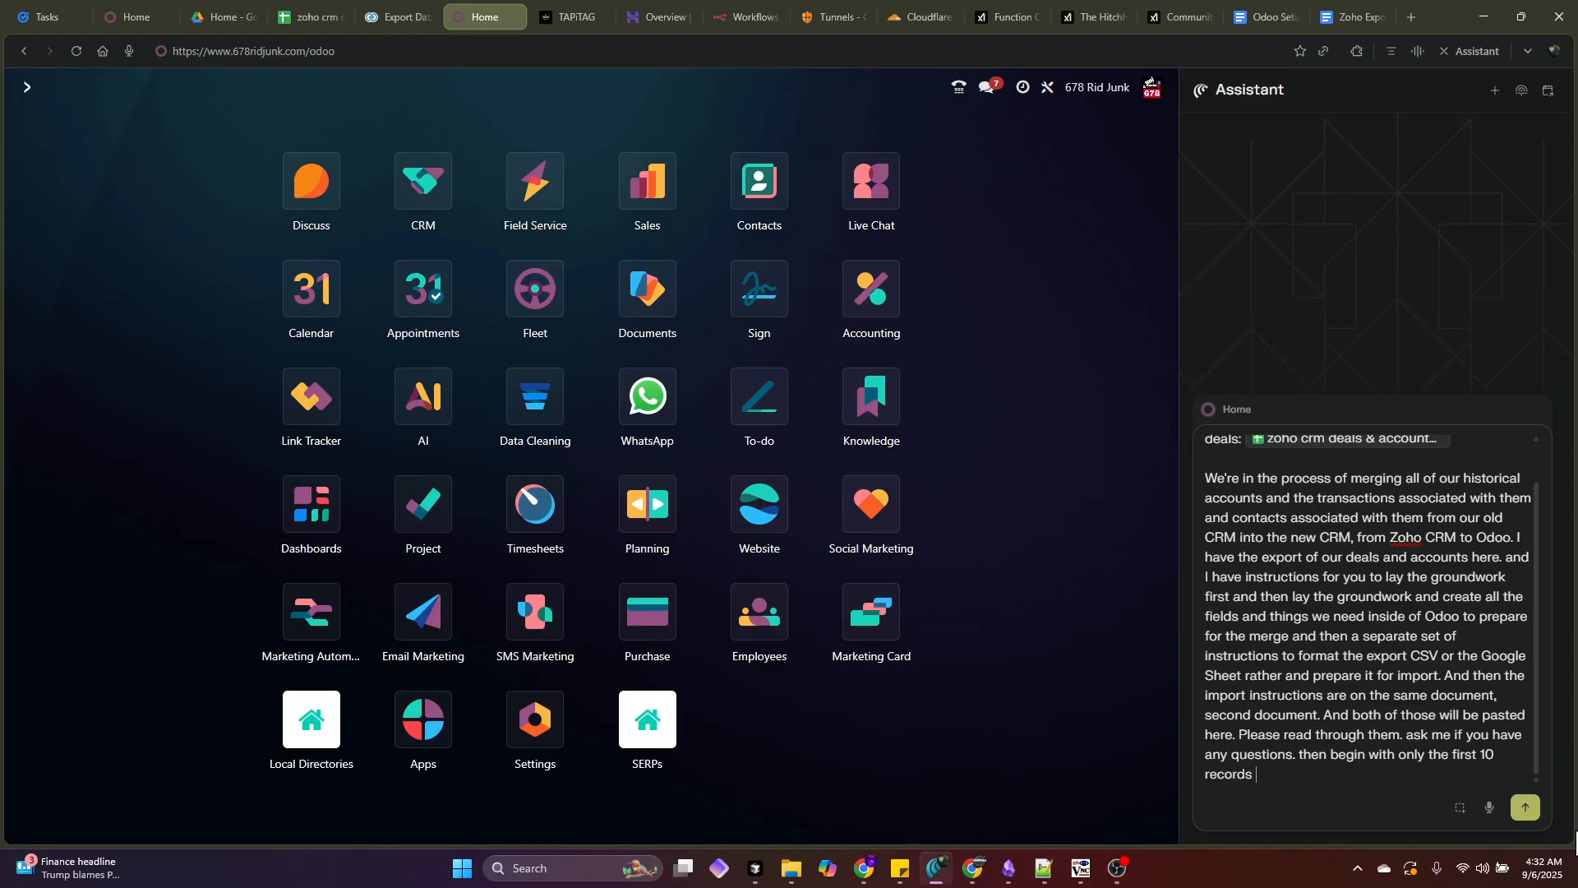
pyautogui.write(" however you define 'first")
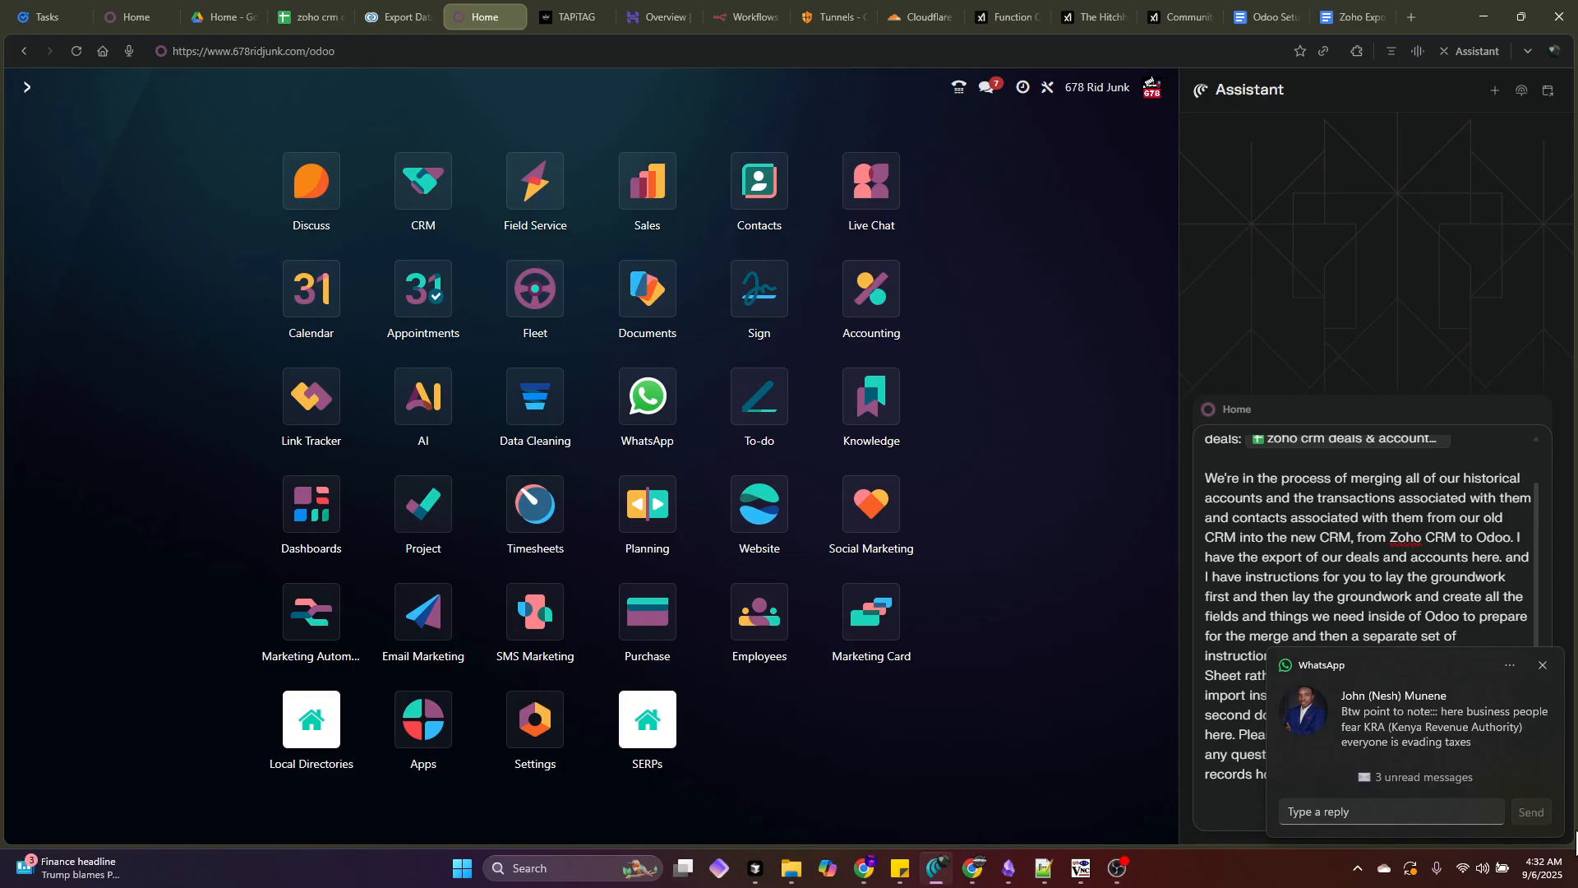
pyautogui.click(1543, 664)
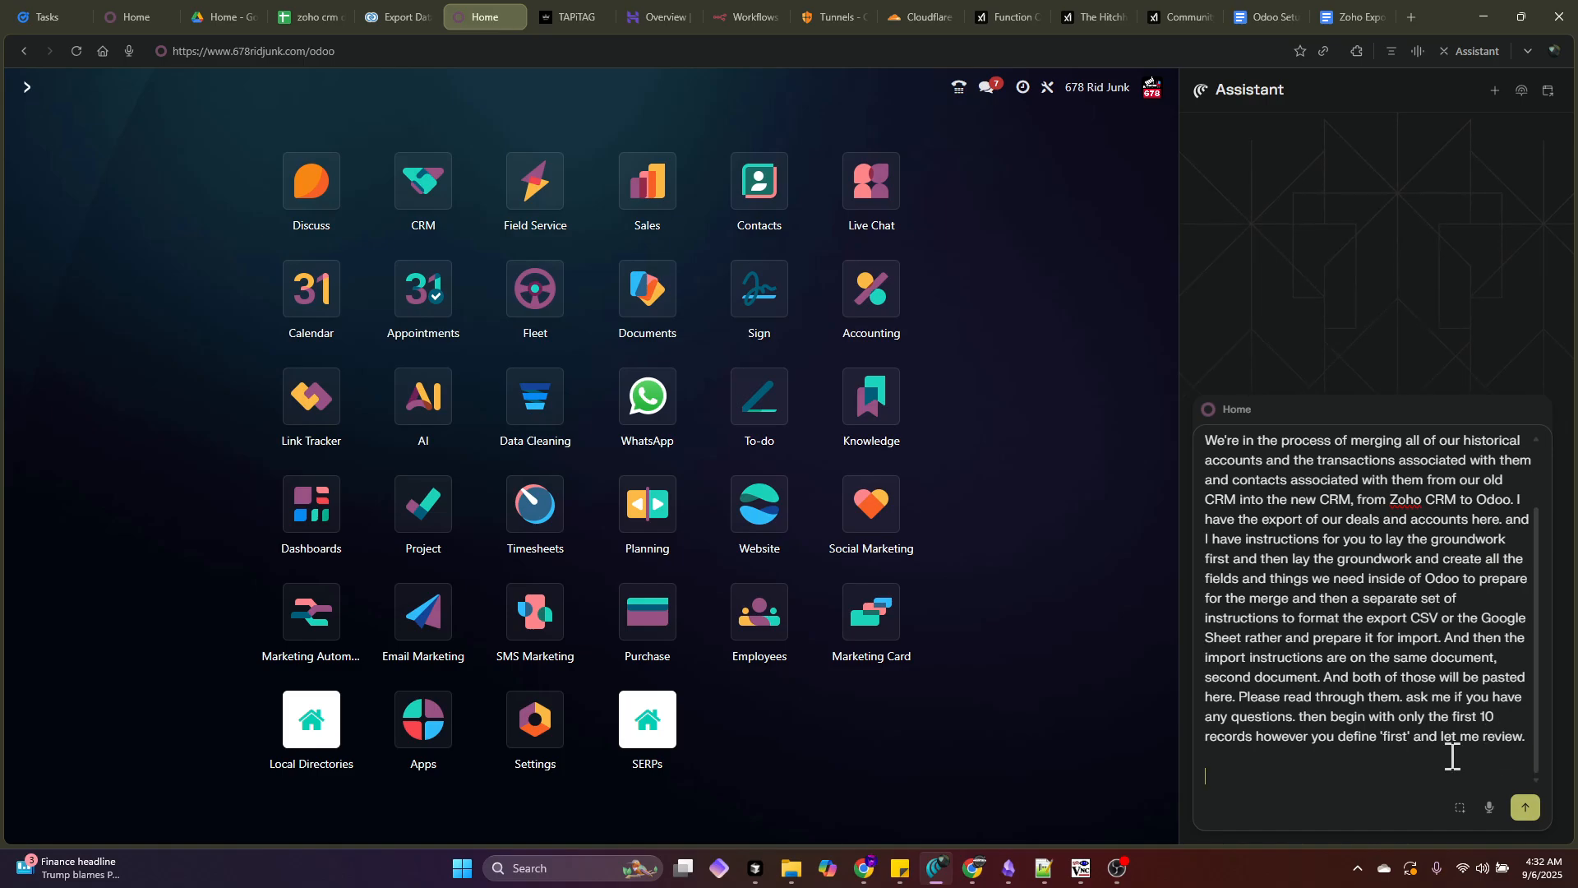
# - Add 'odoo-prep instructions' and 'zoho-export-file-prep-instructions' lines attaching both guide documents
pyautogui.scroll(3, 1287, 554)
pyautogui.click(1402, 506)
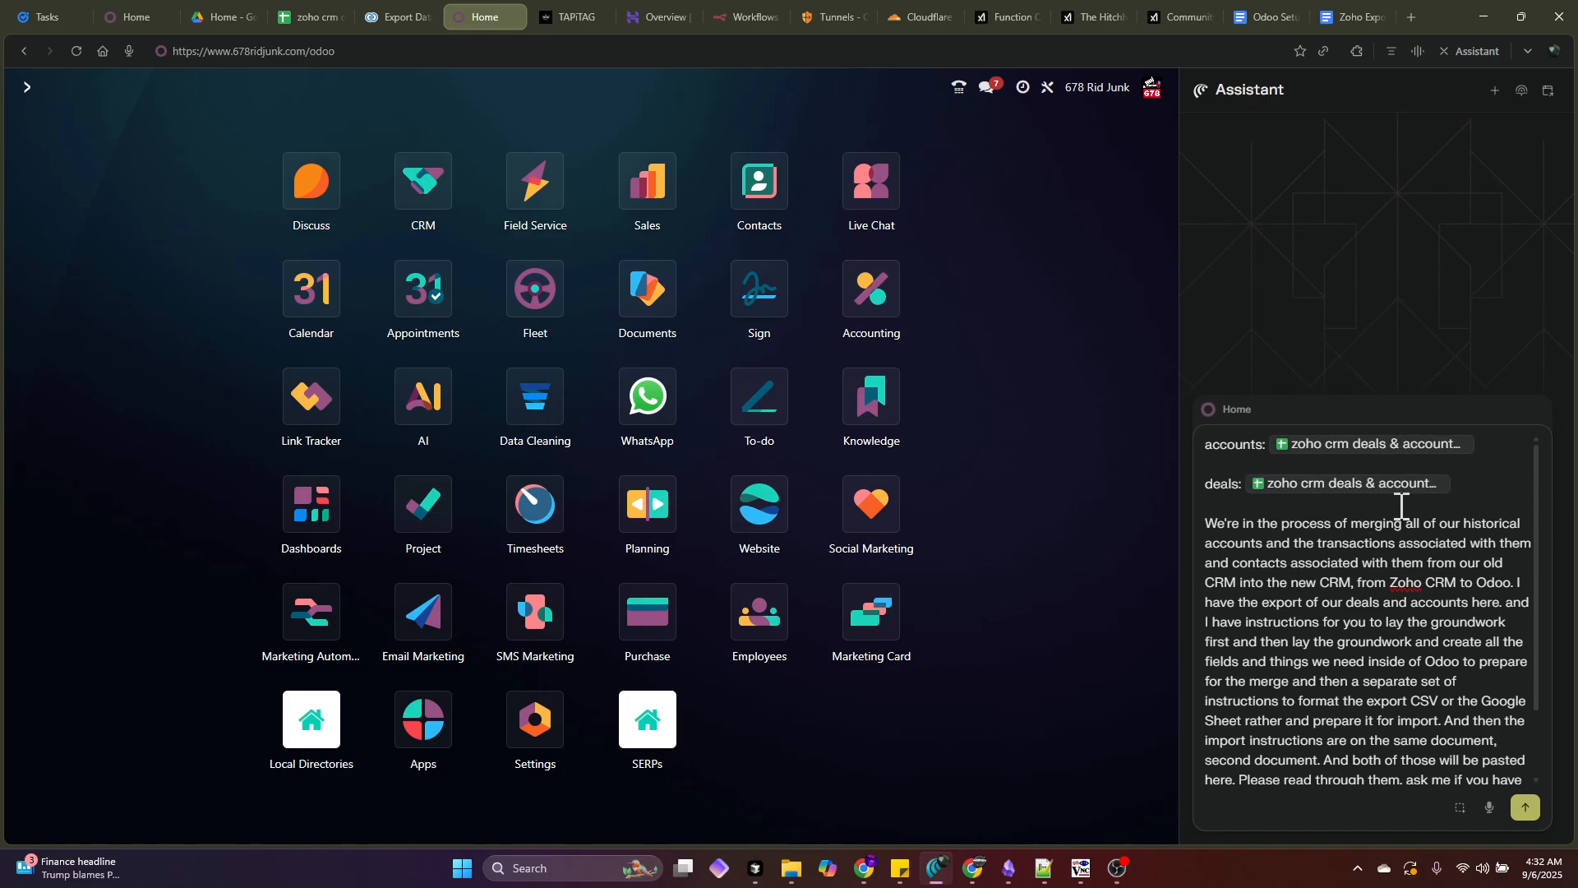
pyautogui.hotkey('shift', 'Return')
pyautogui.hotkey('shift', 'Return')
pyautogui.write('o')
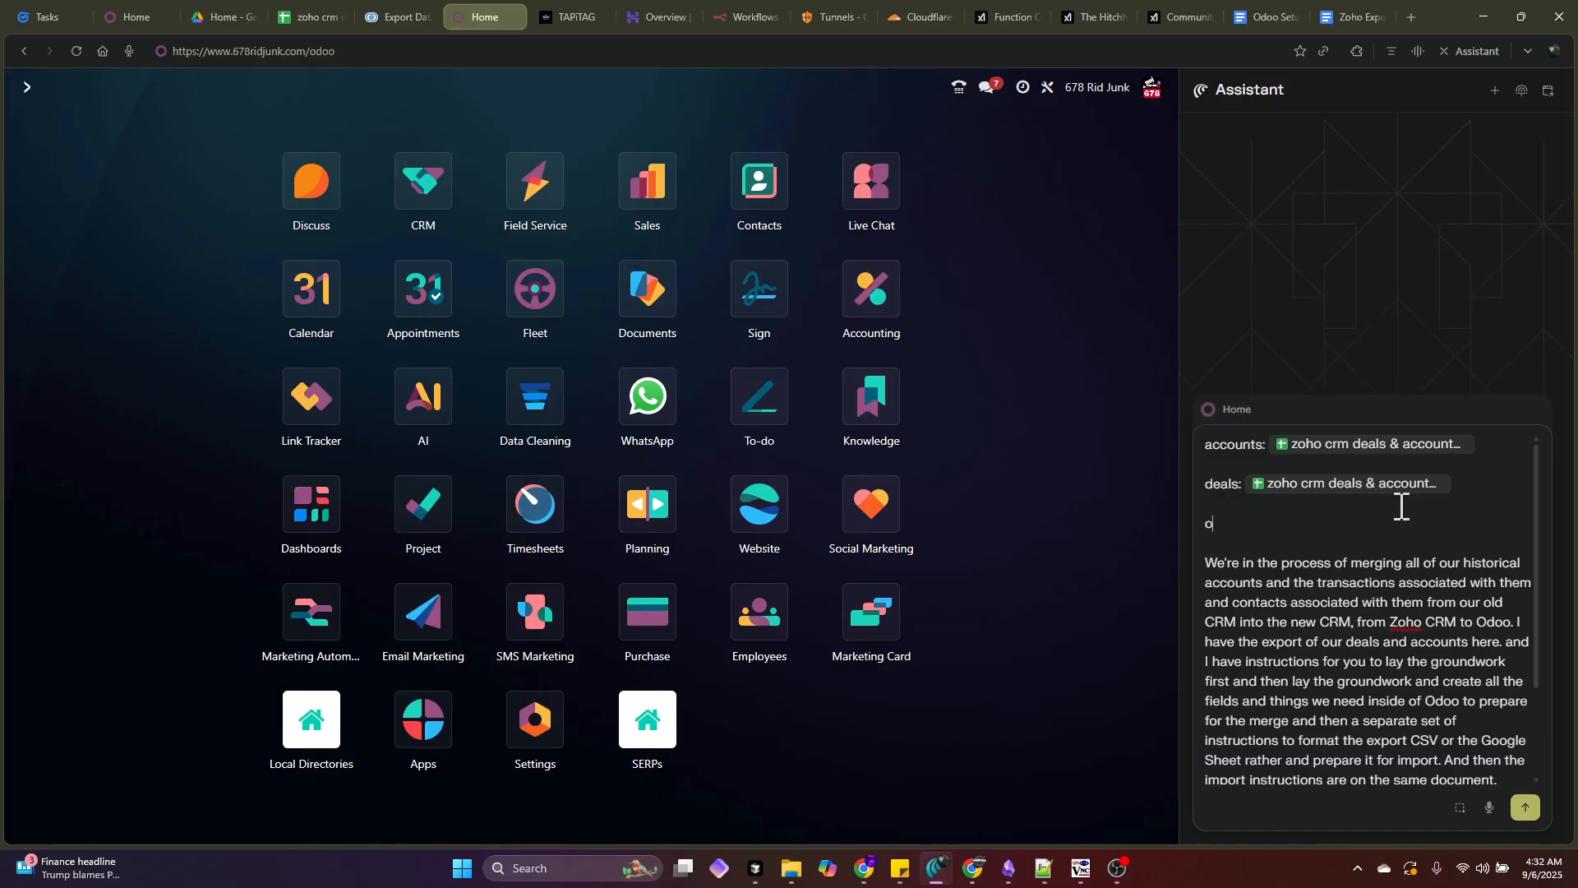
pyautogui.write('doo-prep instructions @')
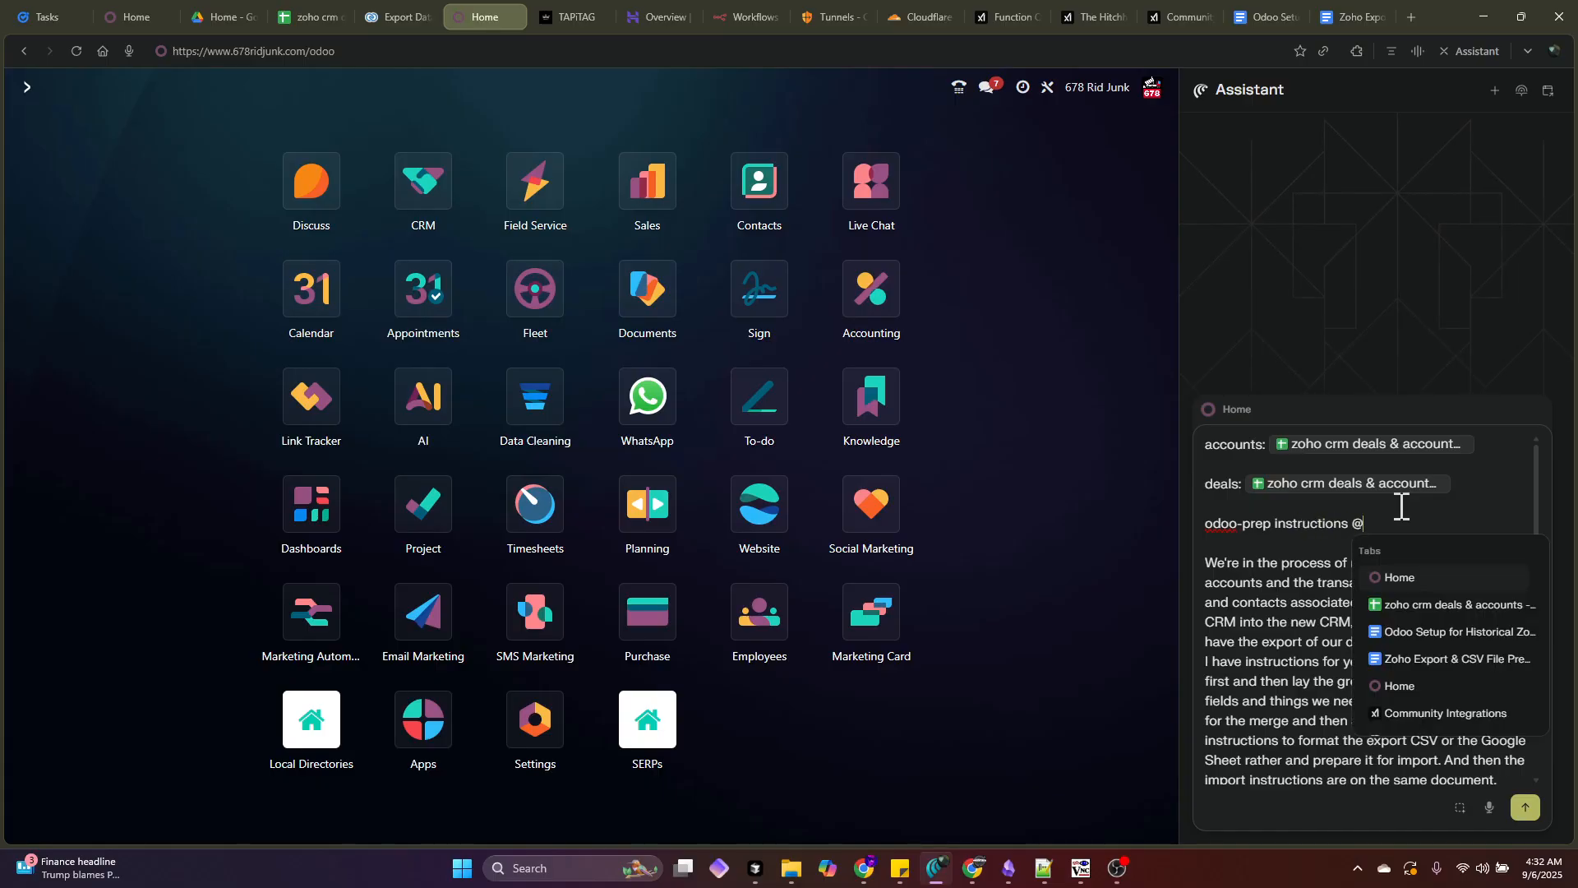
pyautogui.click(1432, 628)
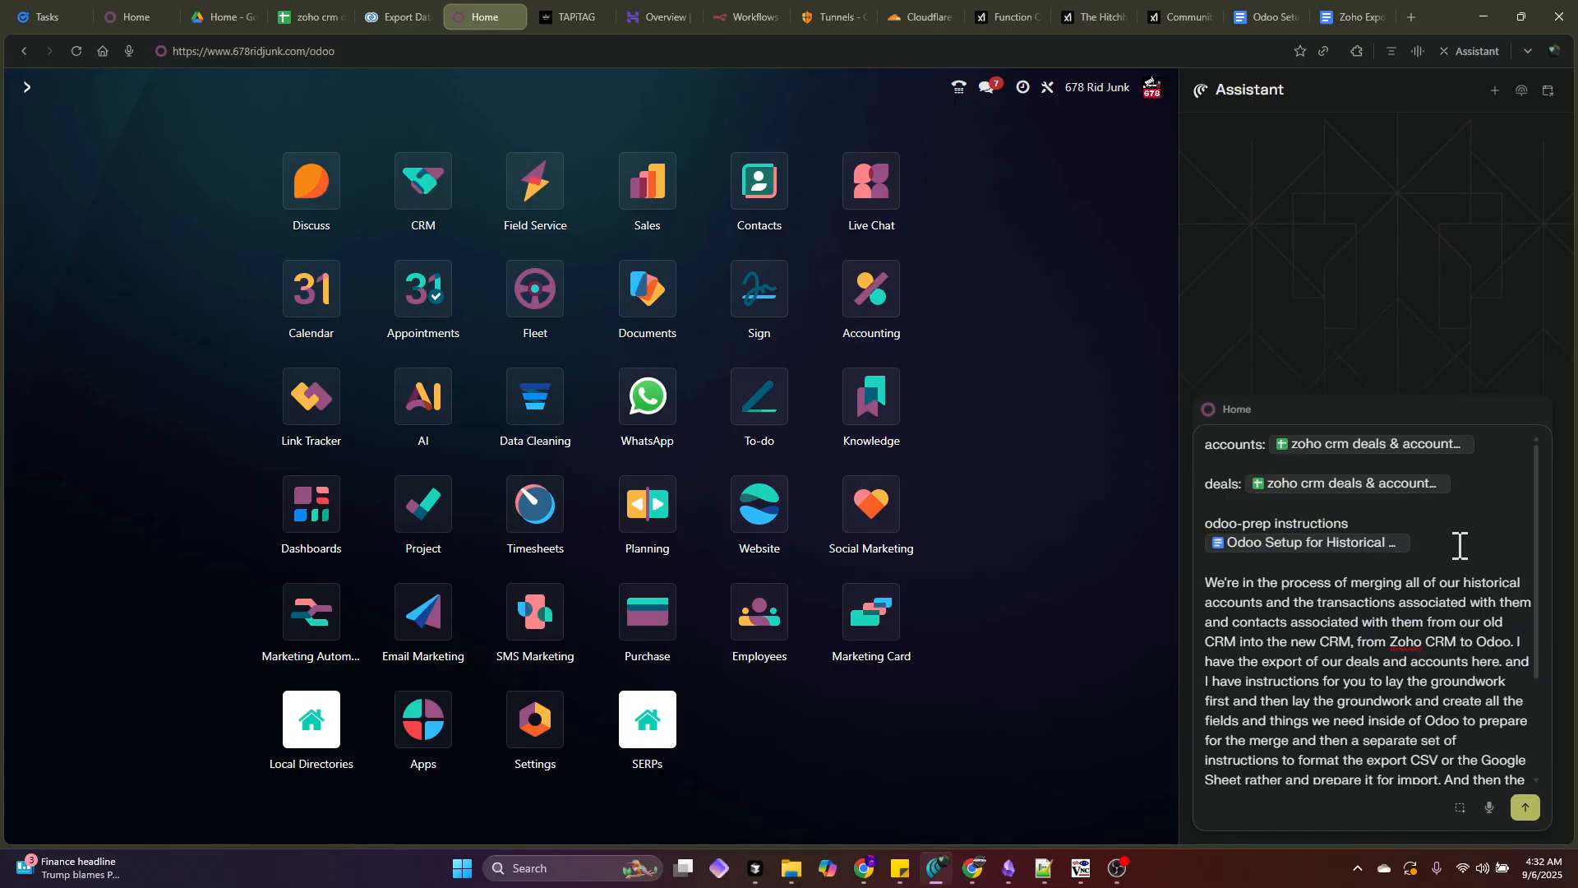
pyautogui.hotkey('shift', 'Return')
pyautogui.hotkey('shift', 'Return')
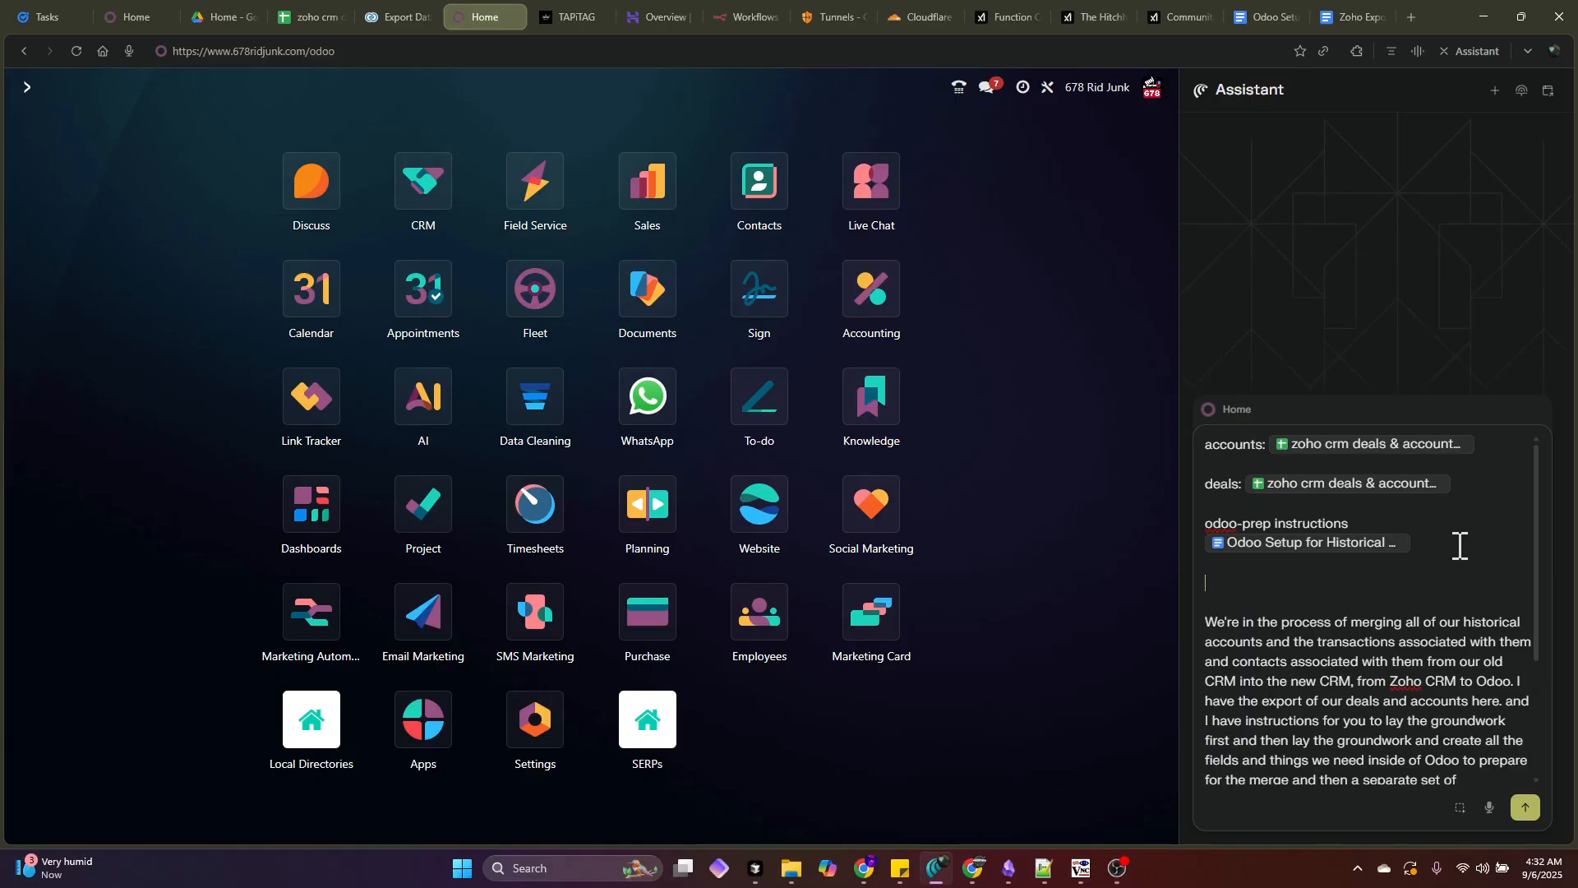
pyautogui.write('oho-export-file-prep-instructions: @')
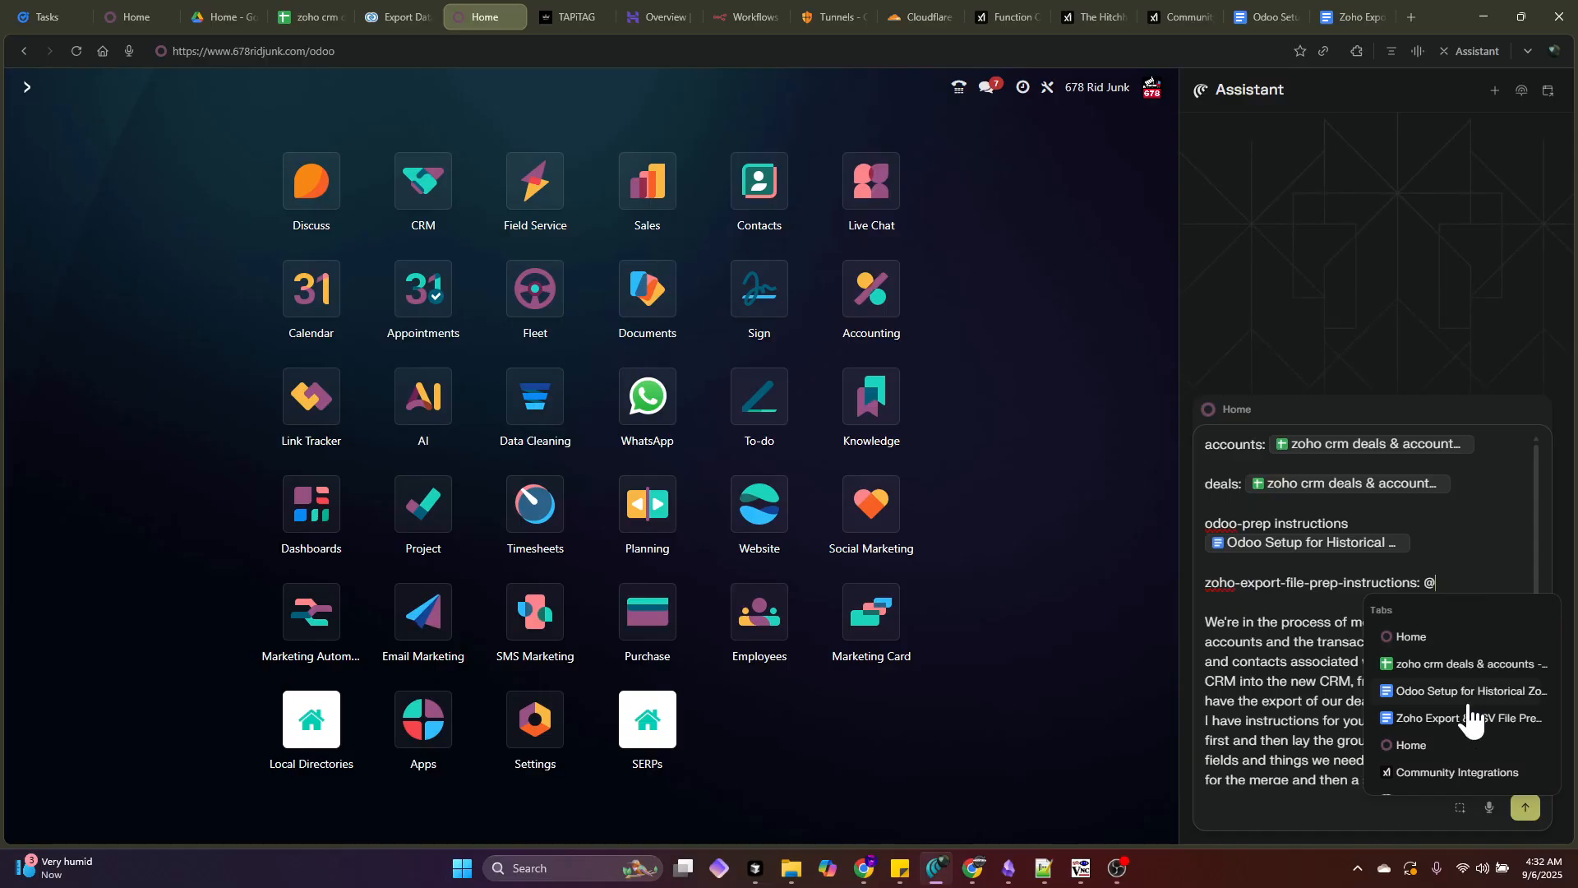
pyautogui.click(1441, 720)
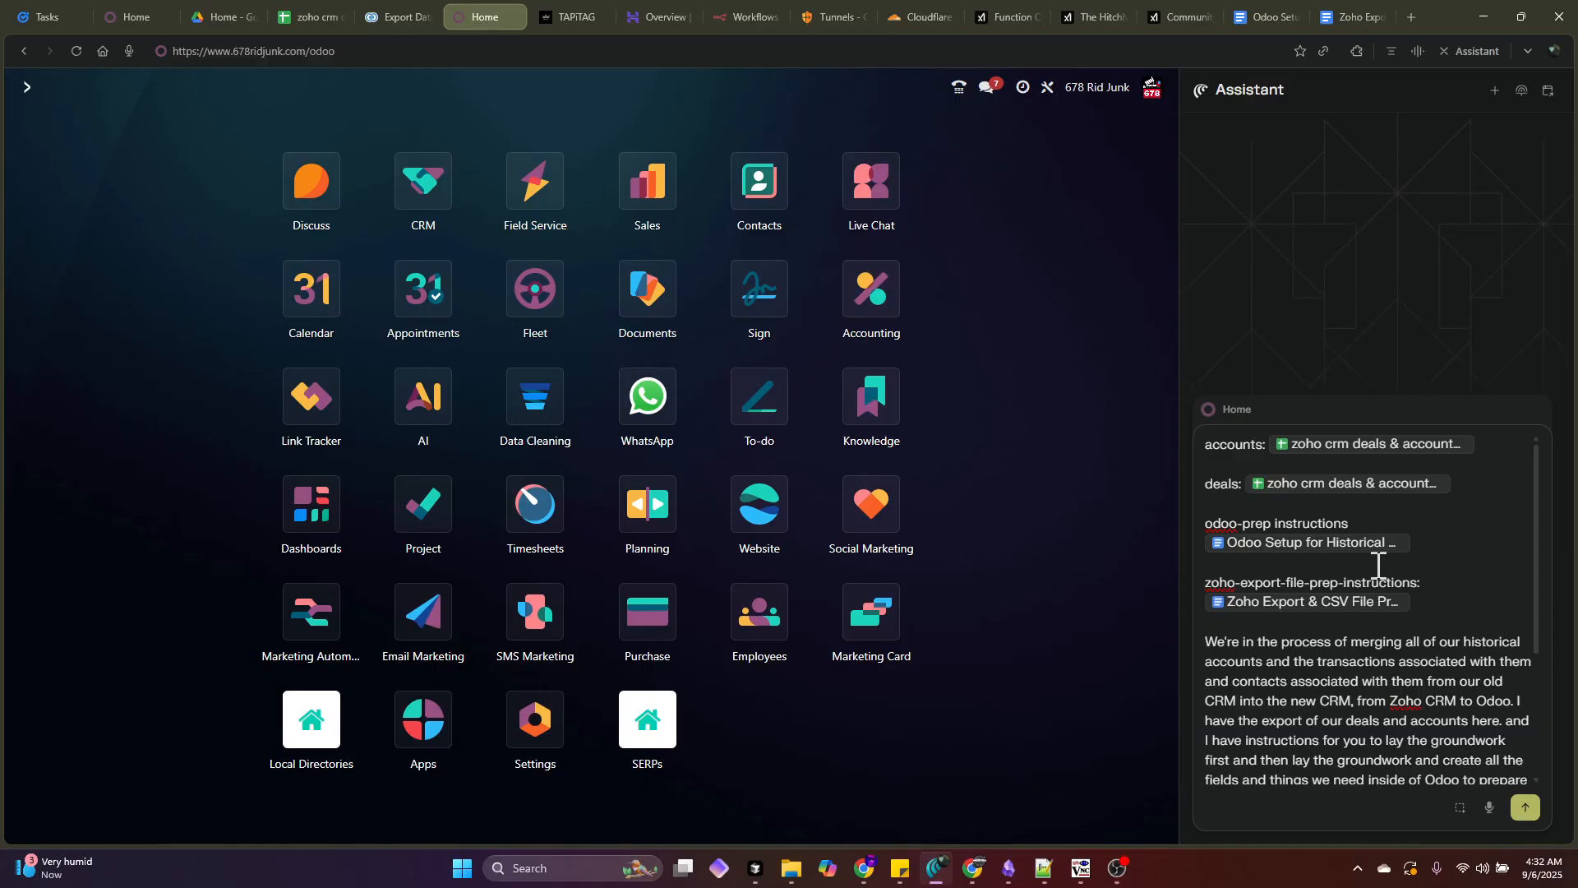
pyautogui.hotkey('shift', 'Return')
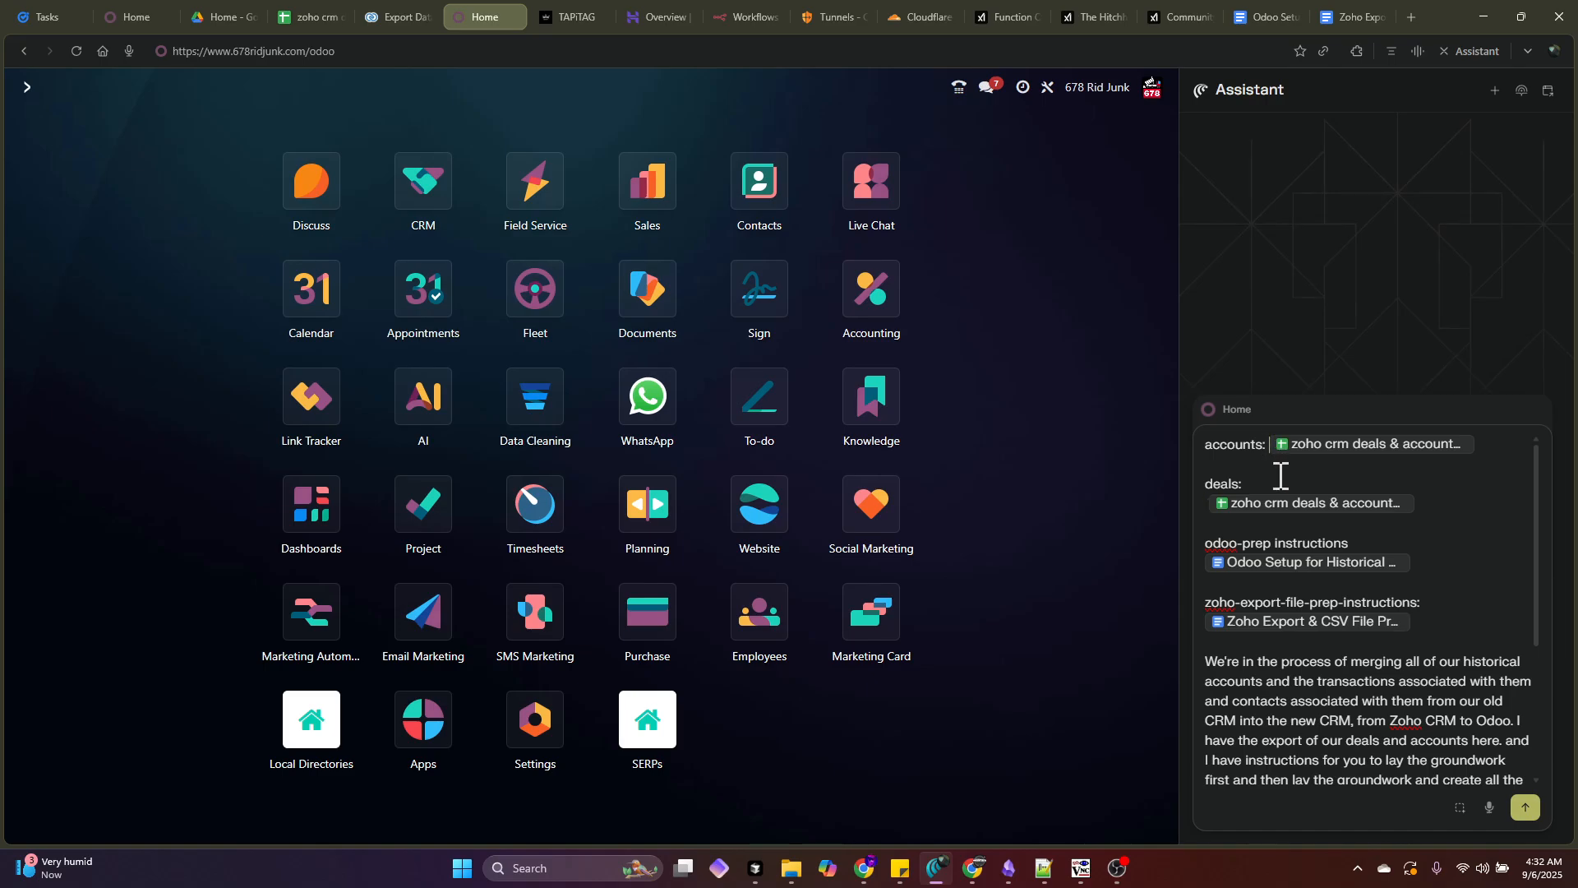
pyautogui.hotkey('shift', 'Return')
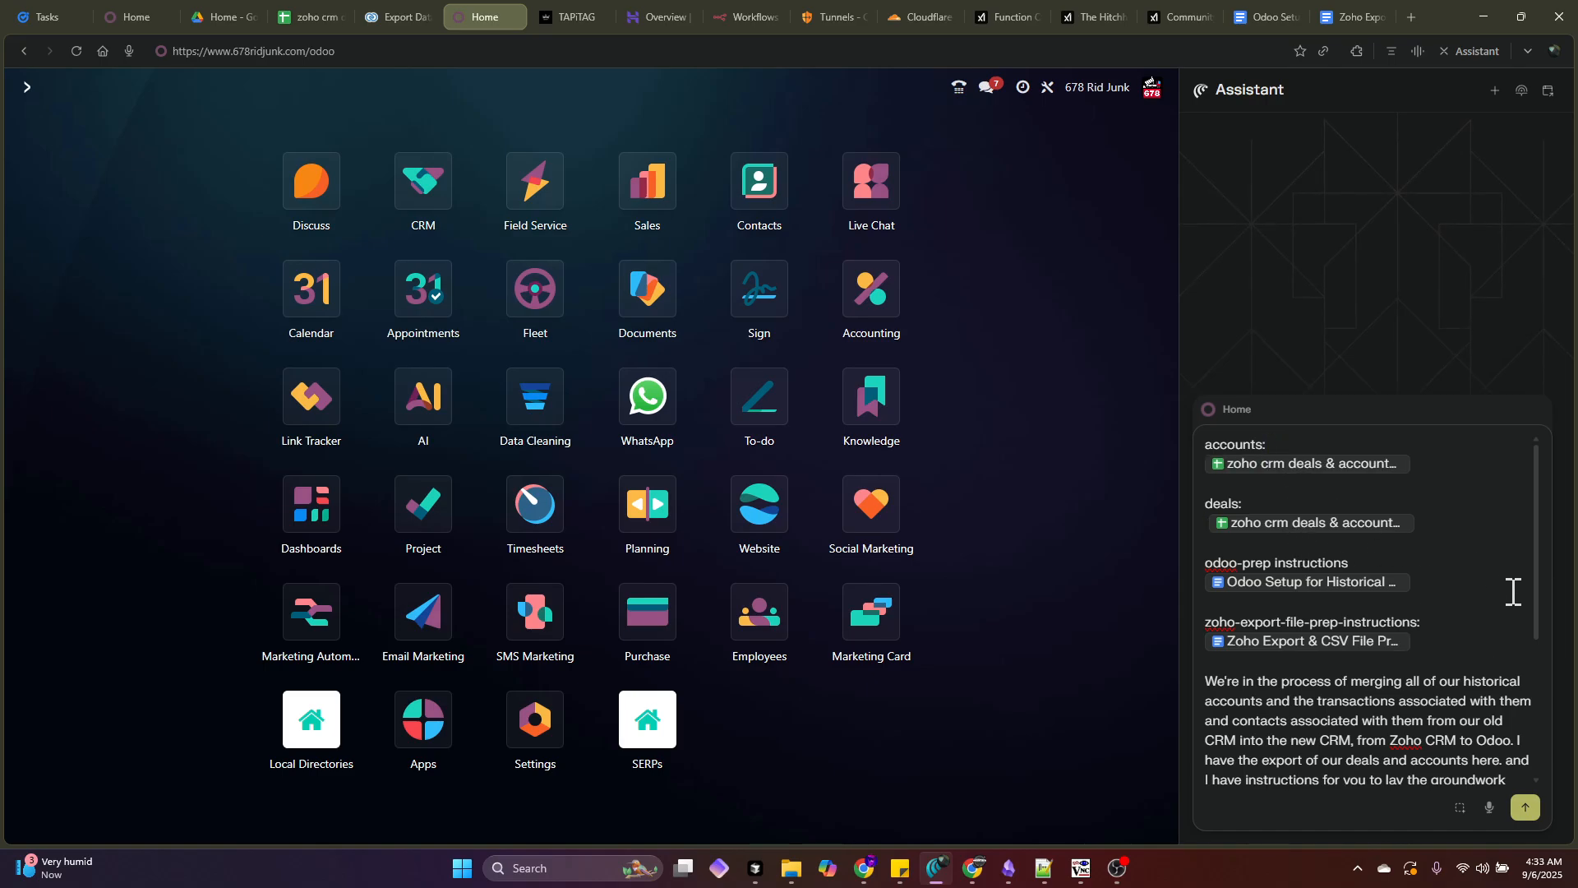
# - Look over the finished prompt and send it to the assistant
pyautogui.click(1471, 664)
pyautogui.scroll(-3, 1472, 665)
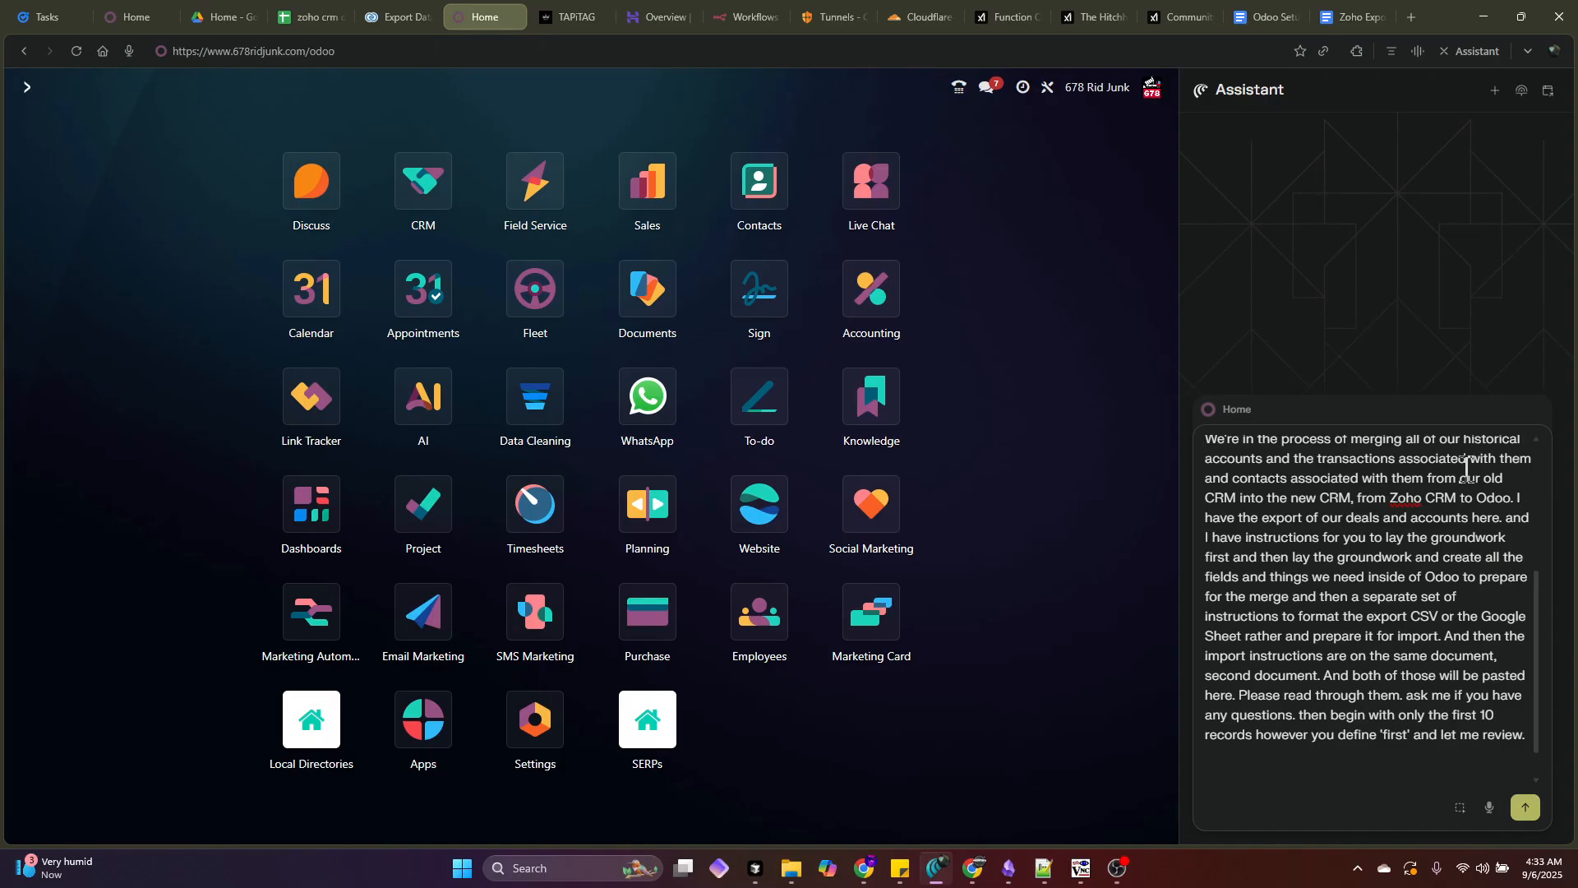
pyautogui.scroll(3, 1382, 632)
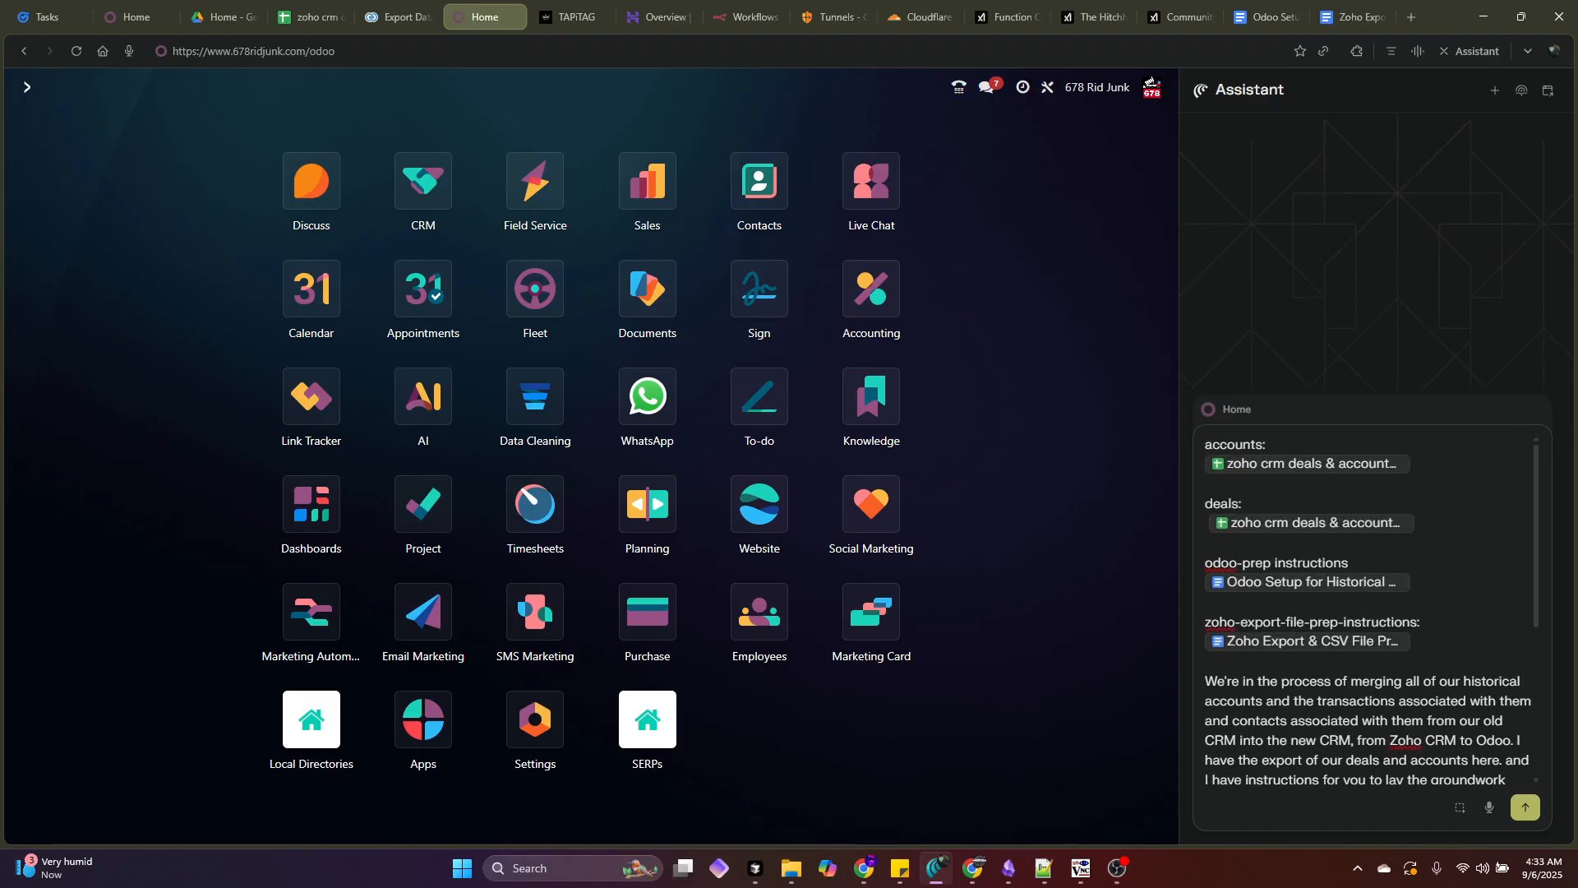
pyautogui.scroll(-4, 1348, 683)
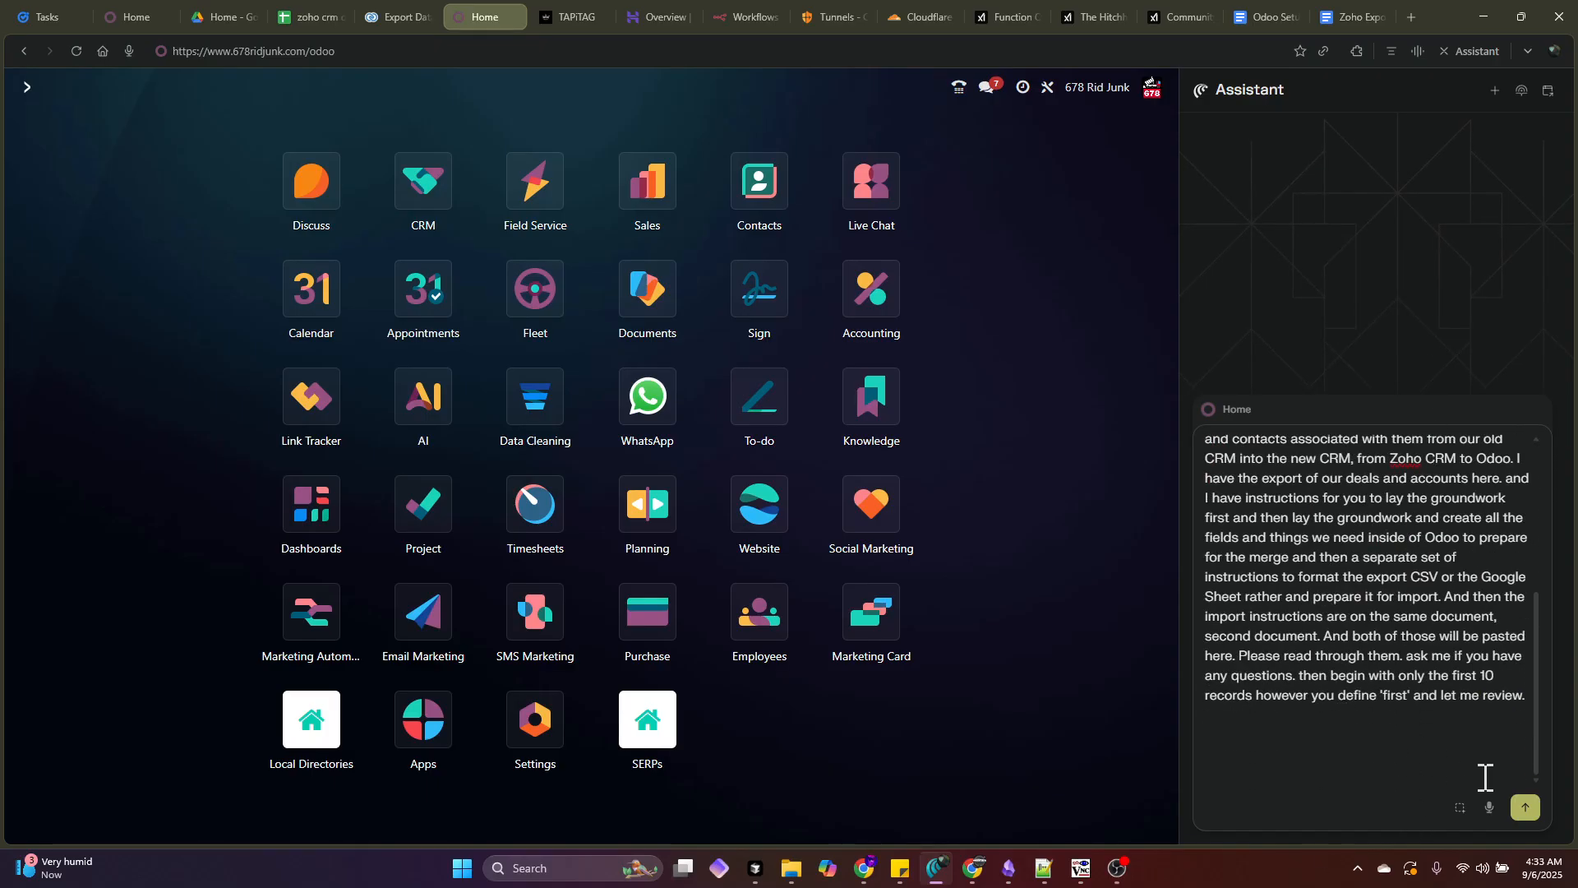
pyautogui.click(1525, 808)
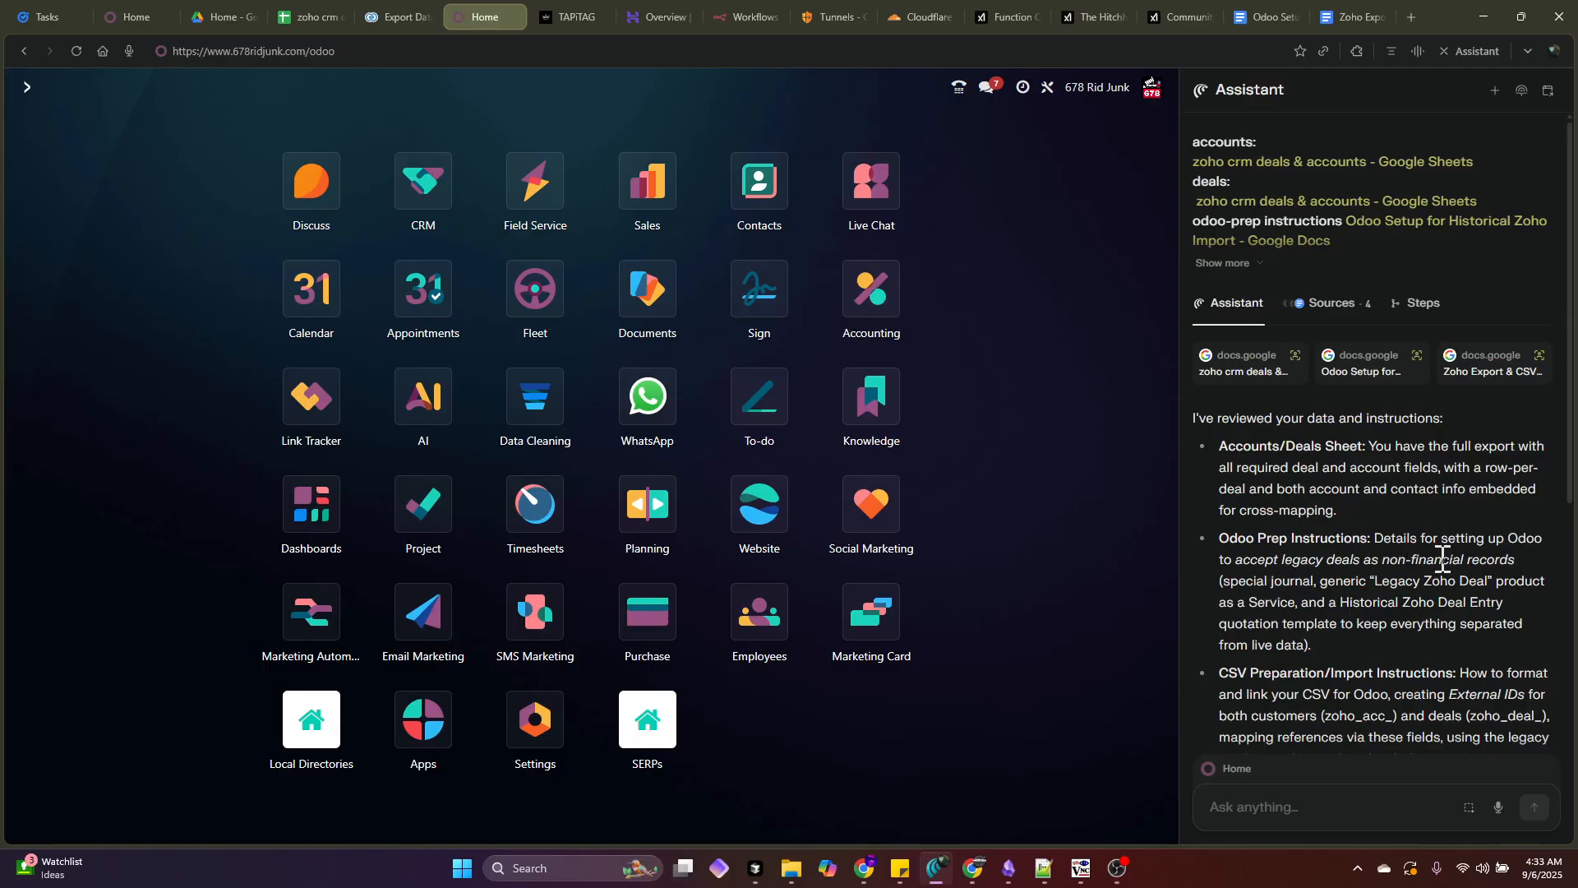
pyautogui.scroll(-2, 1292, 605)
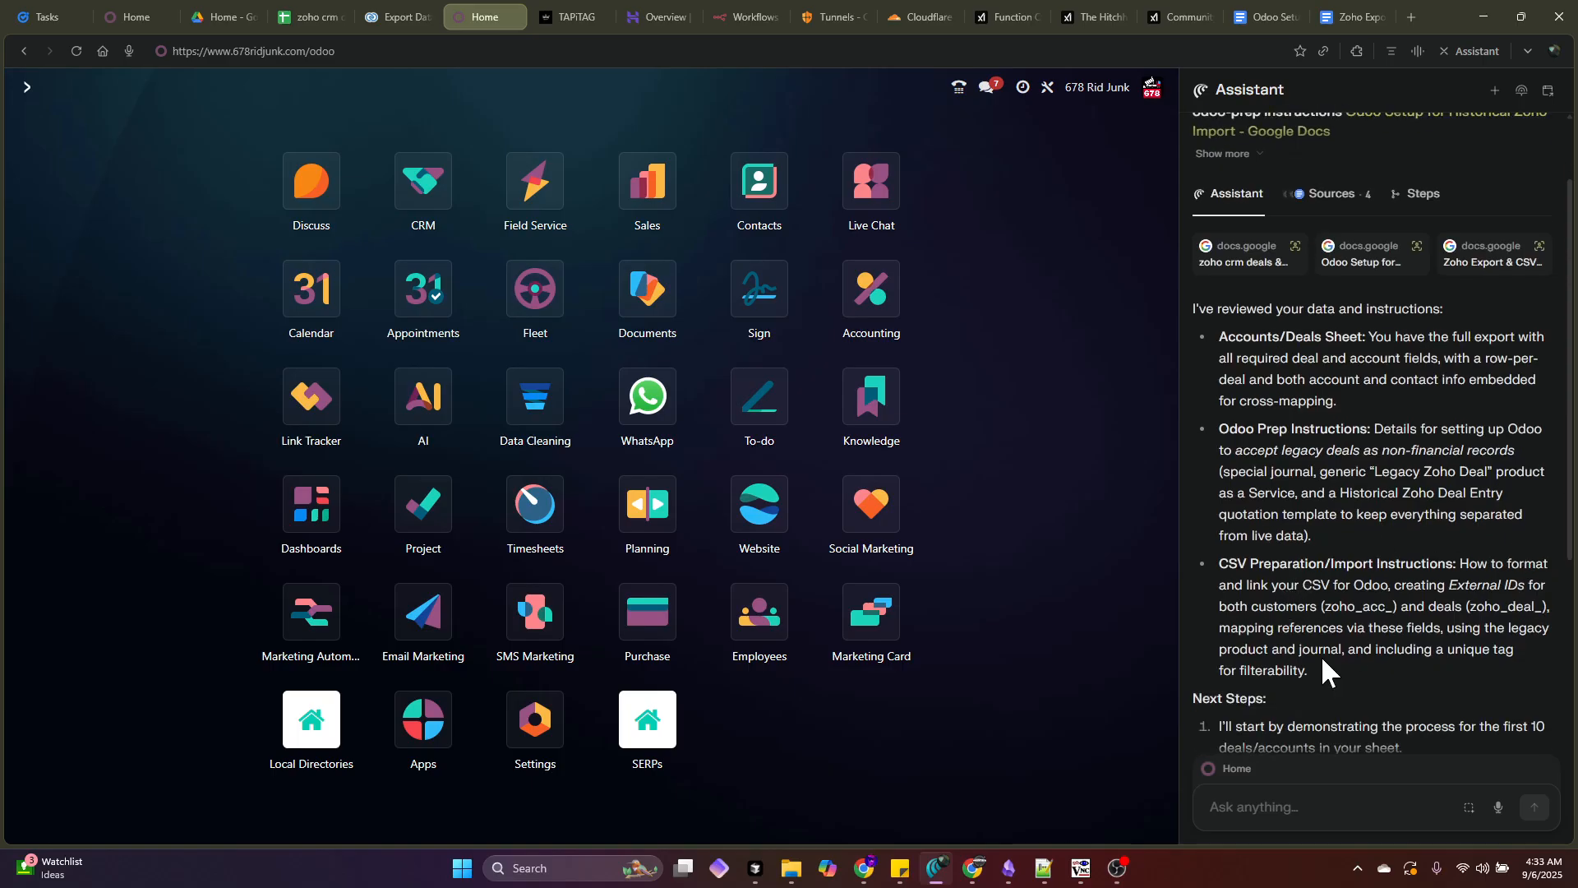
pyautogui.scroll(-4, 1321, 656)
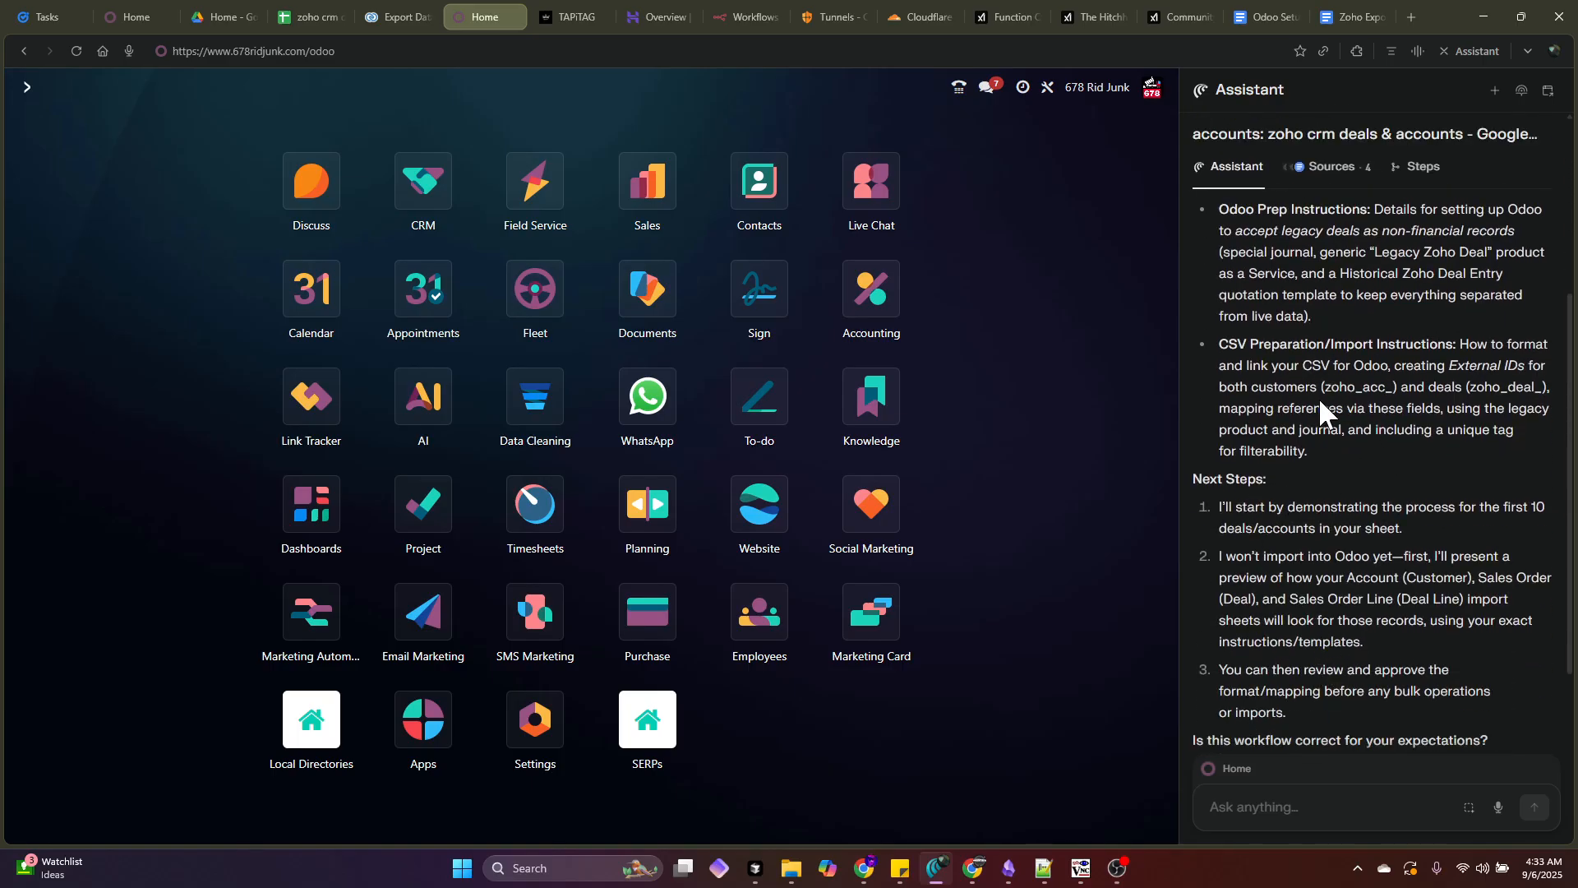
pyautogui.moveTo(1306, 386); pyautogui.dragTo(1414, 365)
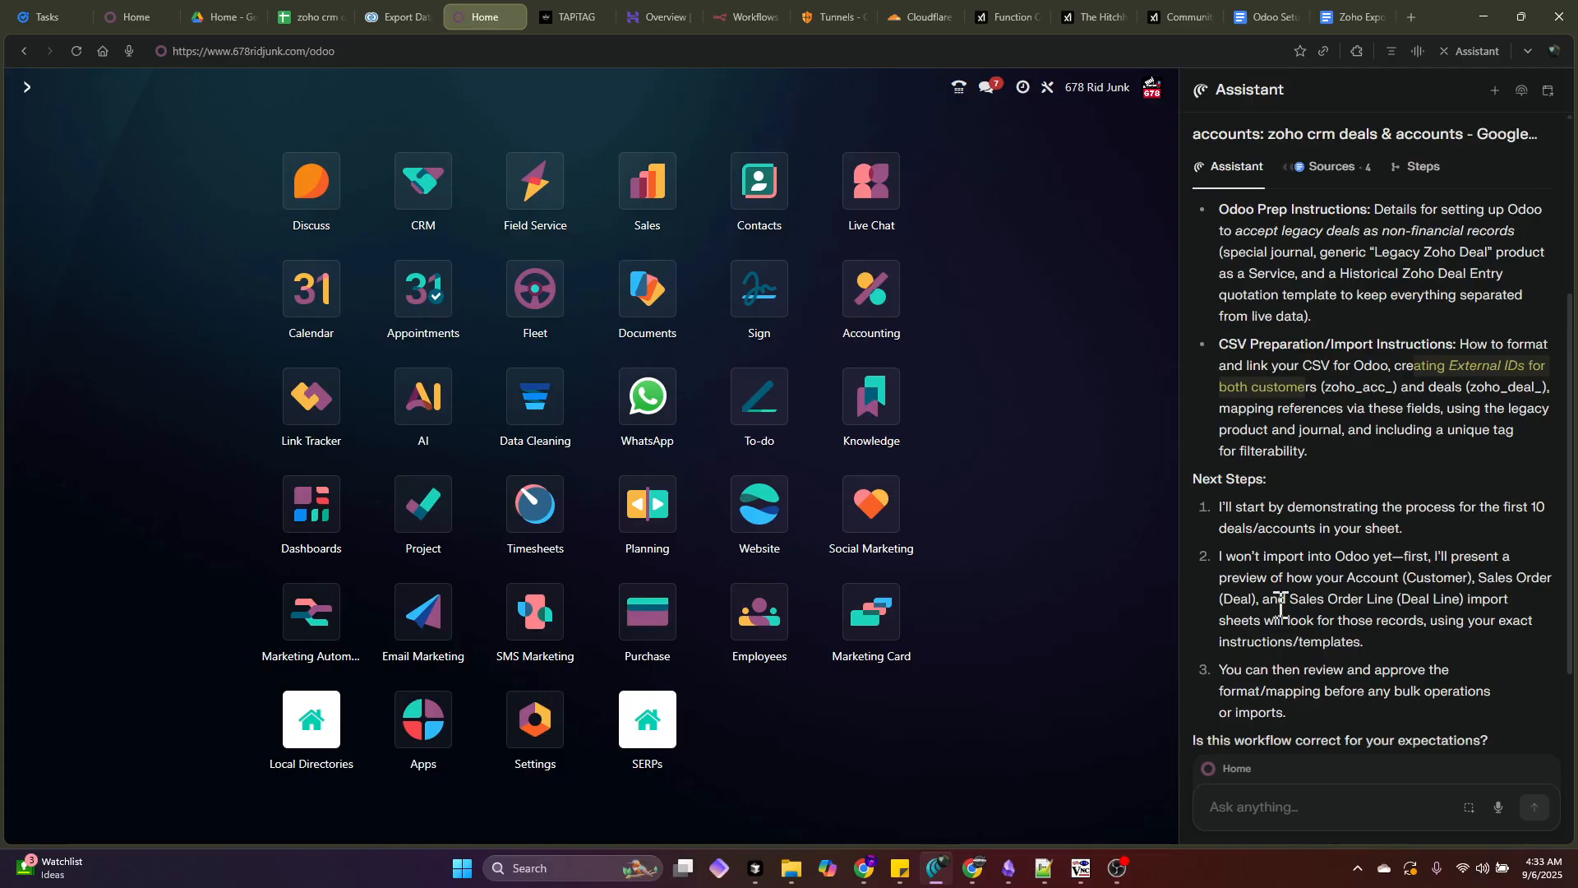
pyautogui.scroll(-3, 1270, 608)
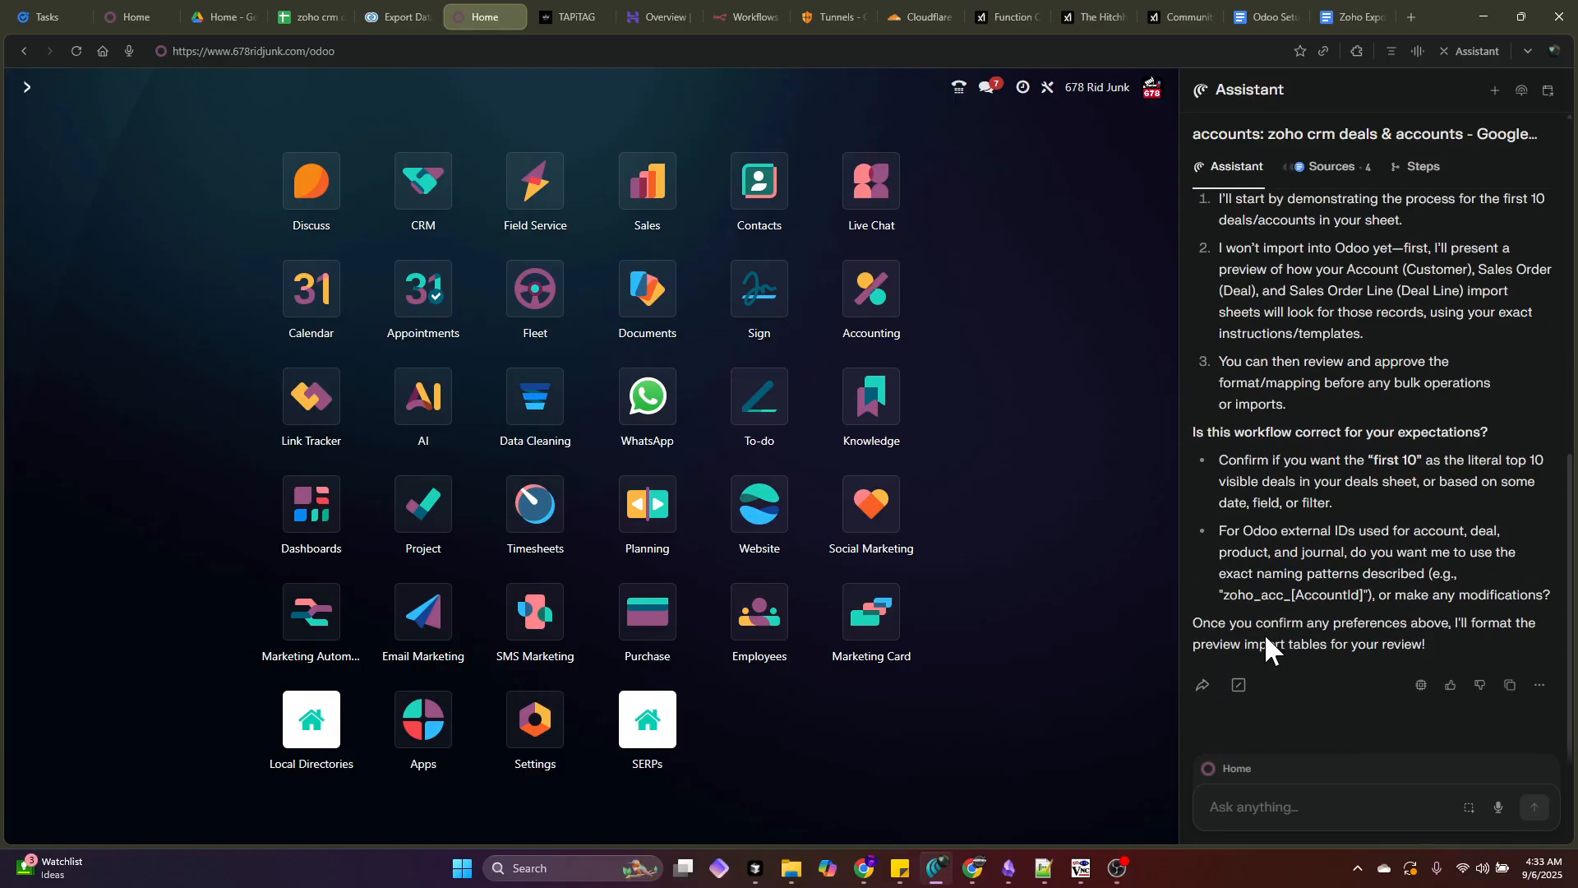
pyautogui.click(1265, 809)
# - Reply 'yes. don't give me preview. let's just do 1 full and complete import using your method' and send
pyautogui.write("yes. don't give me preview. l")
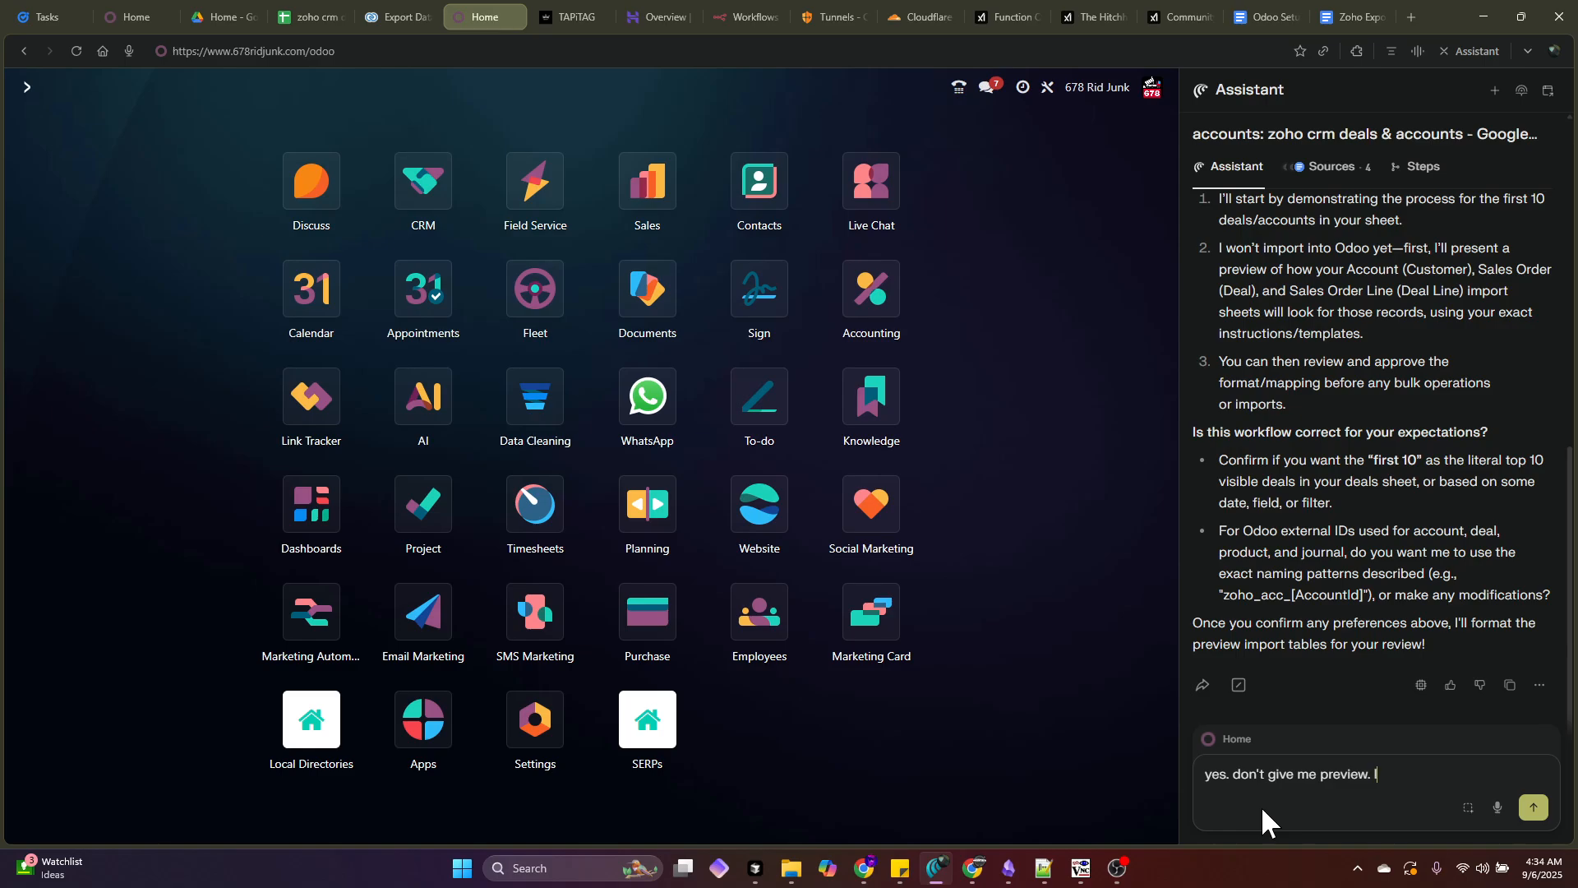
pyautogui.write("et's just do 1 full and complete impo")
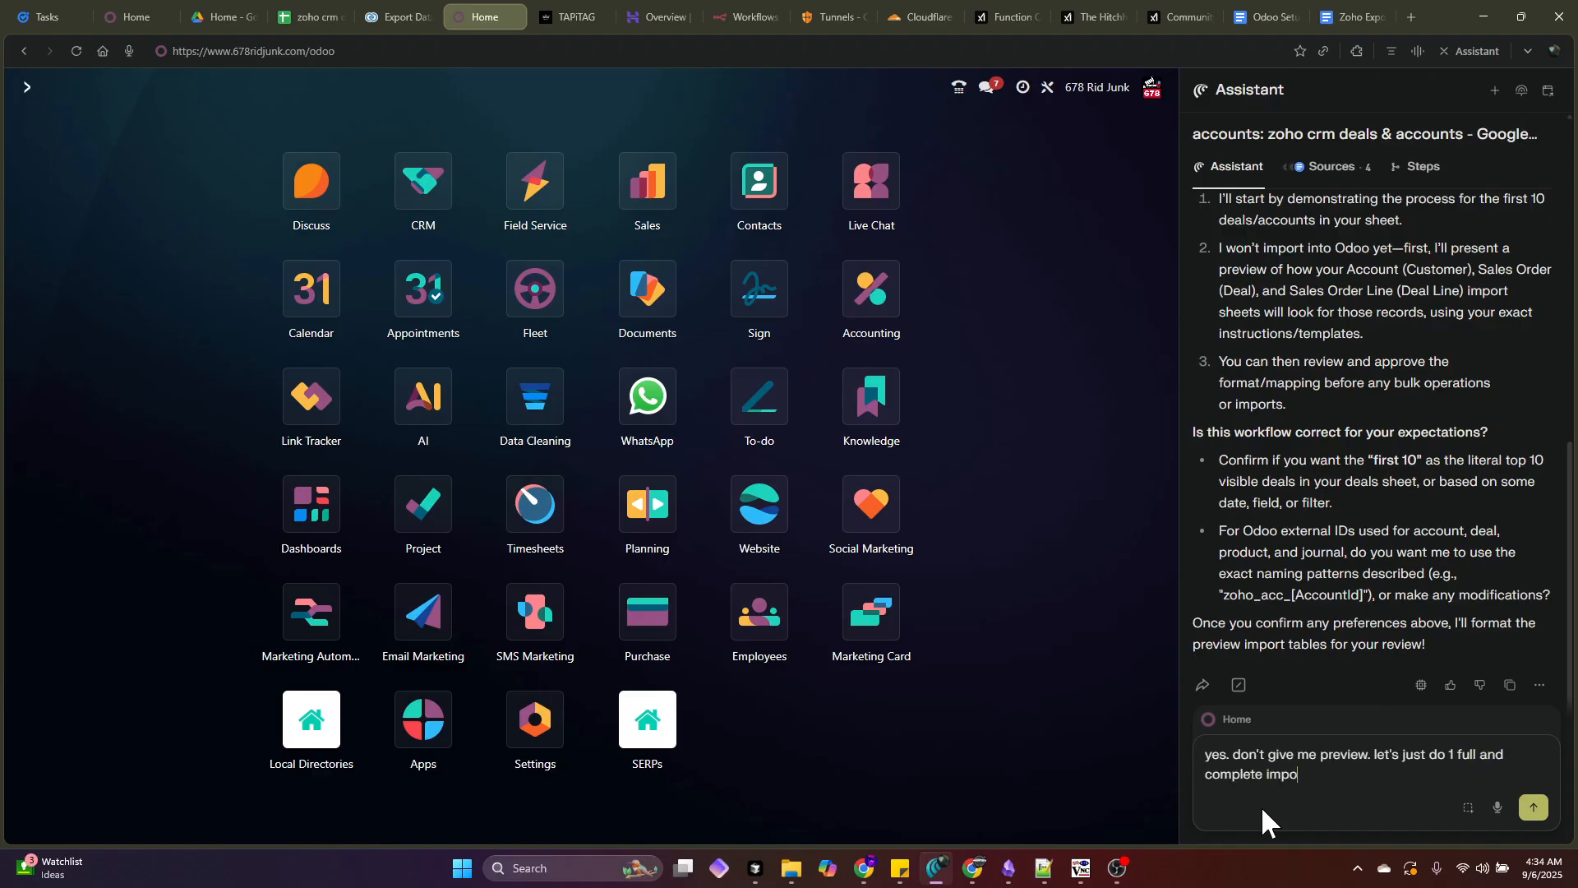
pyautogui.write('rt usng your')
pyautogui.press('BackSpace')
pyautogui.press('BackSpace')
pyautogui.press('BackSpace')
pyautogui.press('BackSpace')
pyautogui.press('BackSpace')
pyautogui.press('BackSpace')
pyautogui.press('BackSpace')
pyautogui.press('BackSpace')
pyautogui.press('BackSpace')
pyautogui.write("using your method and i'll review t")
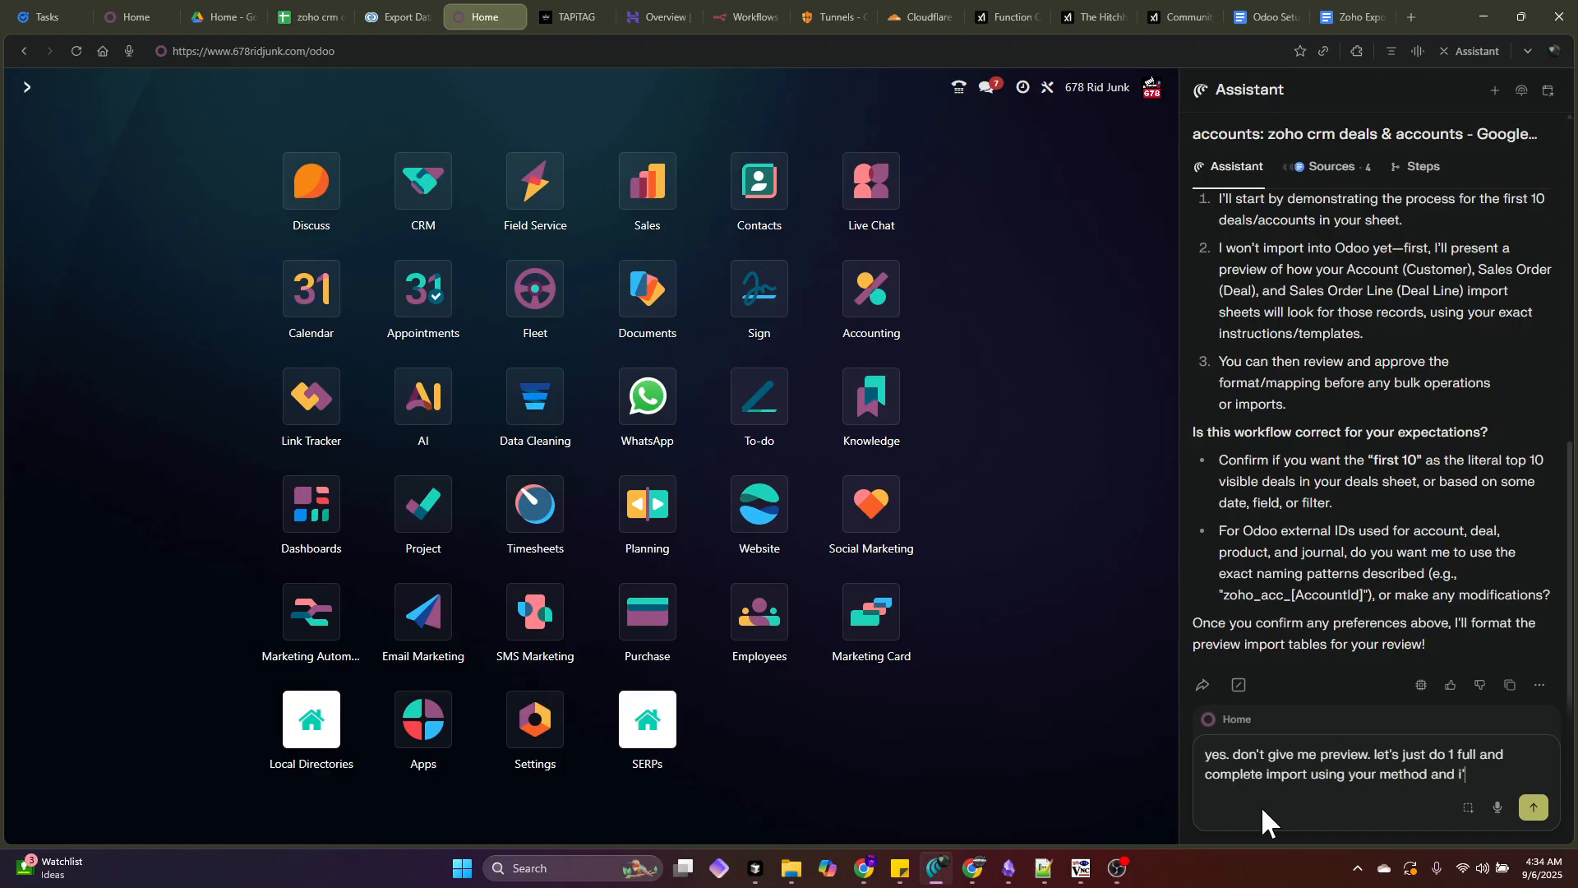
pyautogui.write('hat ')
pyautogui.write(' go')
pyautogui.press('Return')
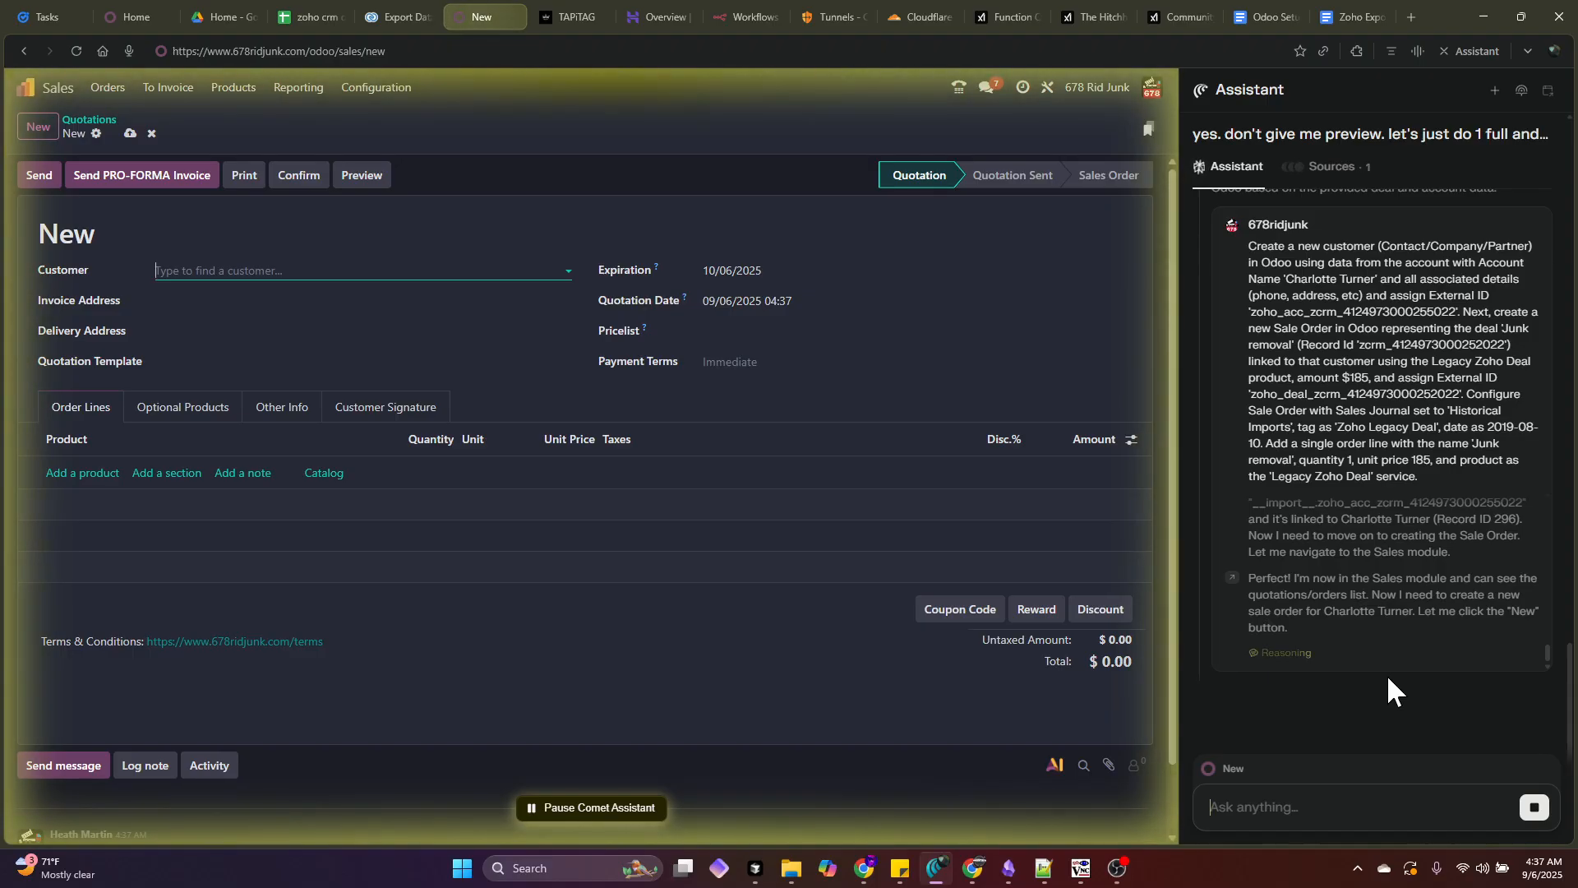
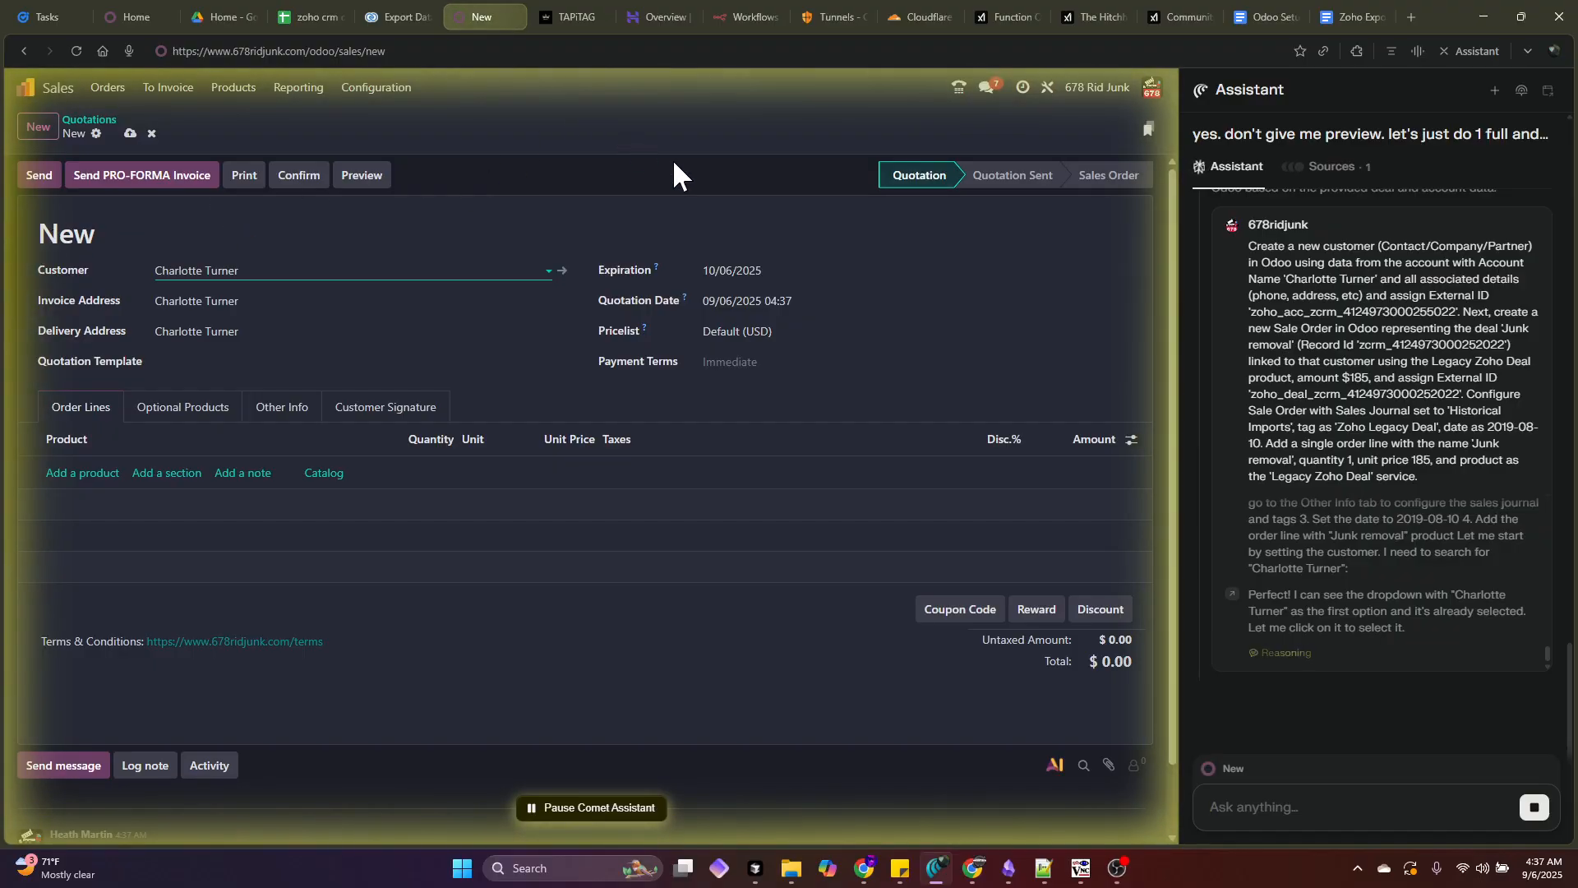
# - Choose the customer by name and try setting the quotation date to 08/10/2019 00:00
pyautogui.write('08/10/2019')
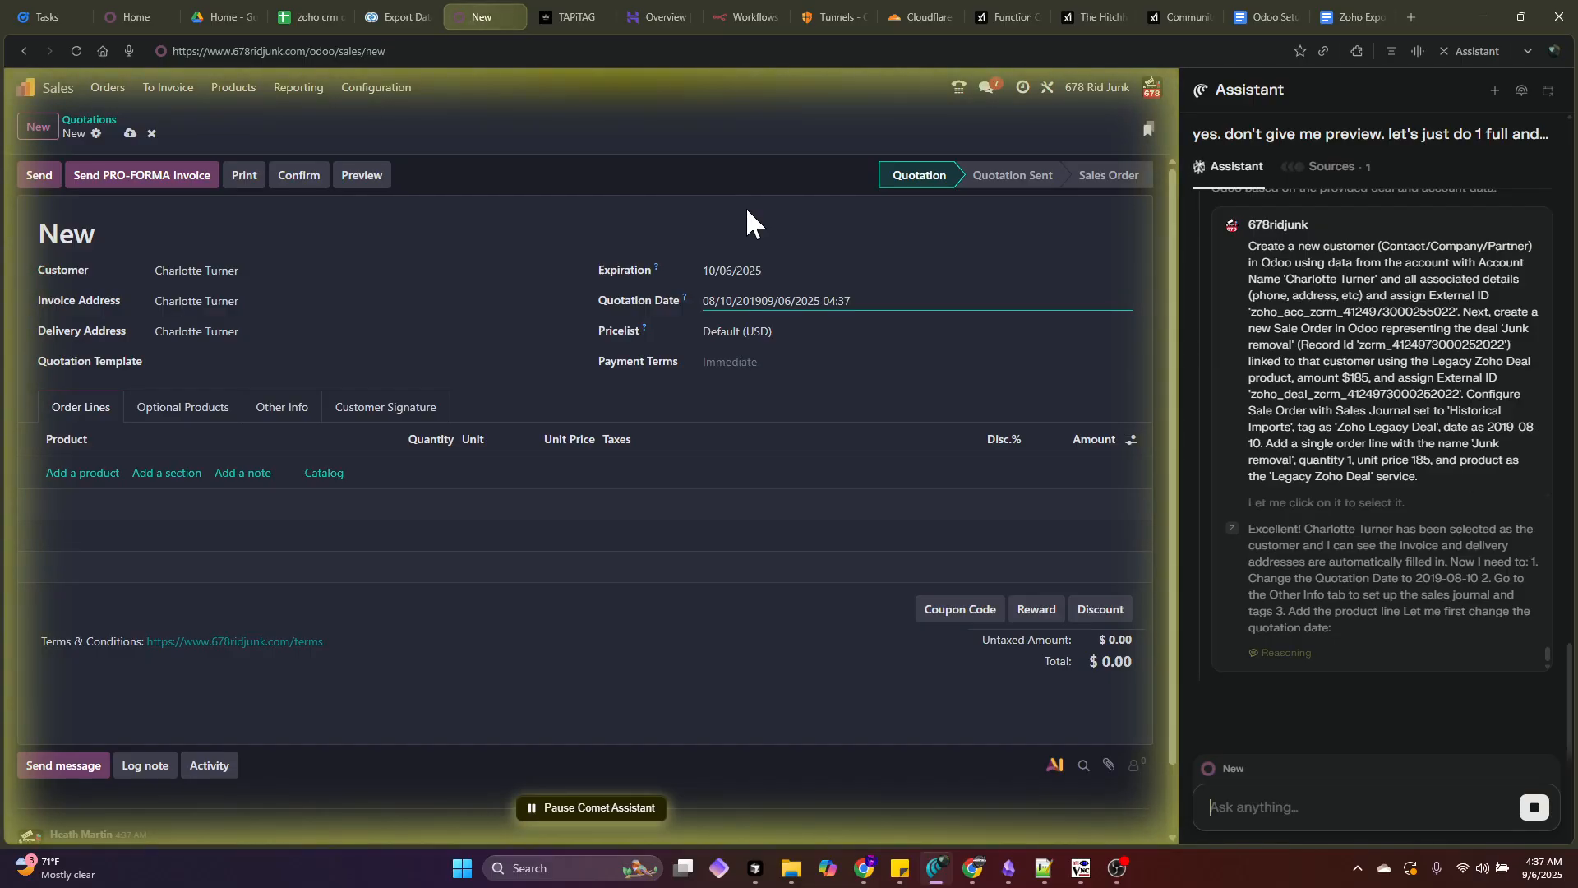
pyautogui.press('Home')
pyautogui.write('08/10/2019 00:00')
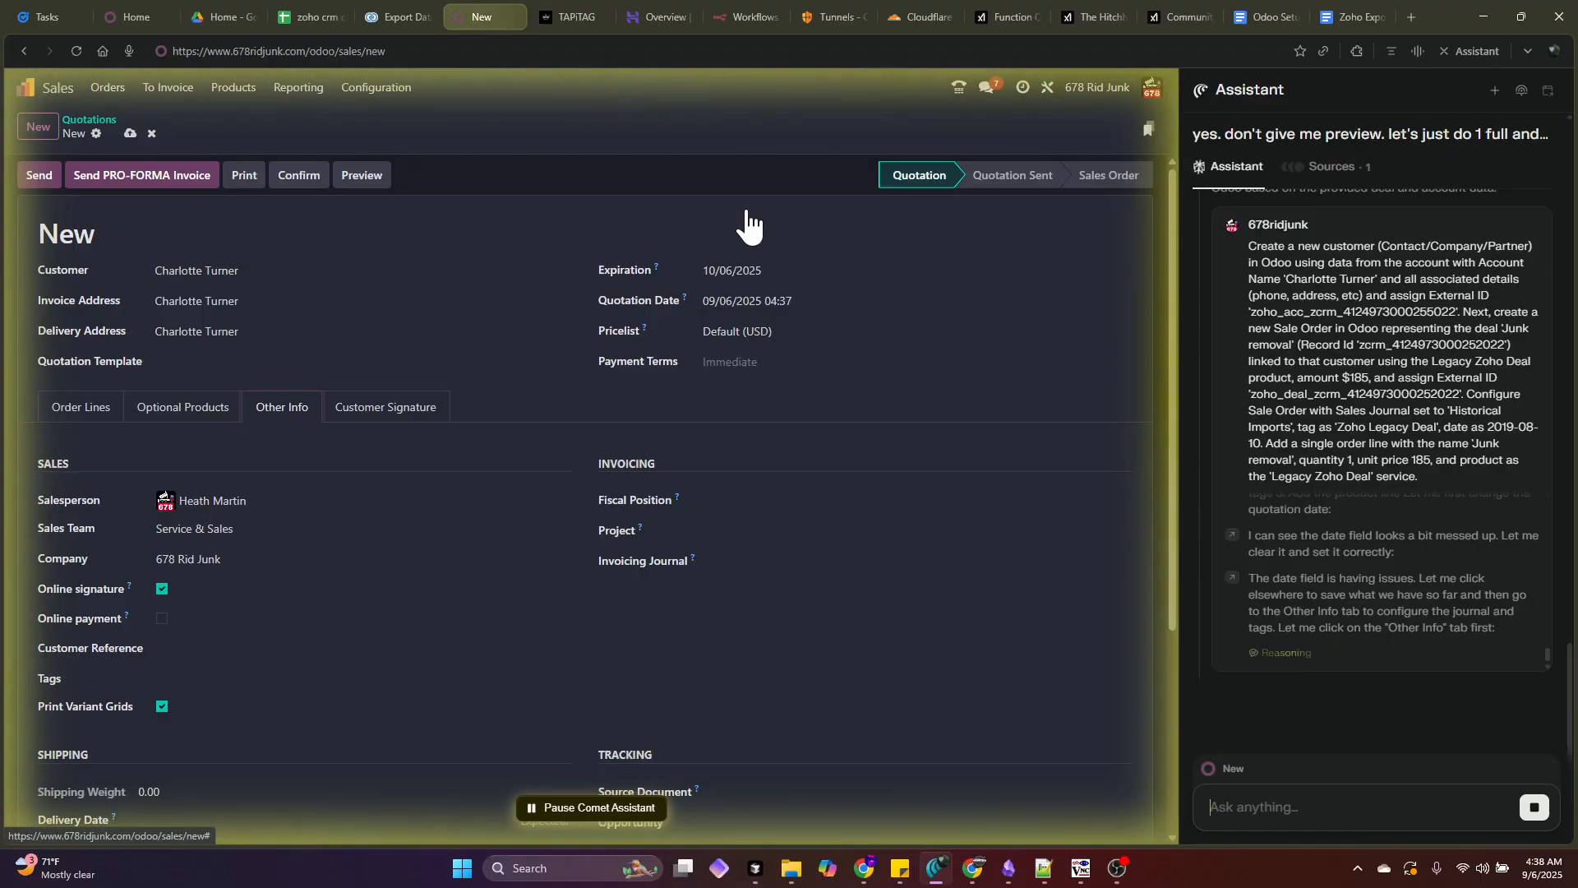
# - Tag the quotation 'Zoho Legacy Deal' and enter 'Historical Imports' as the invoicing journal
pyautogui.write('Zoho Legacy Deal')
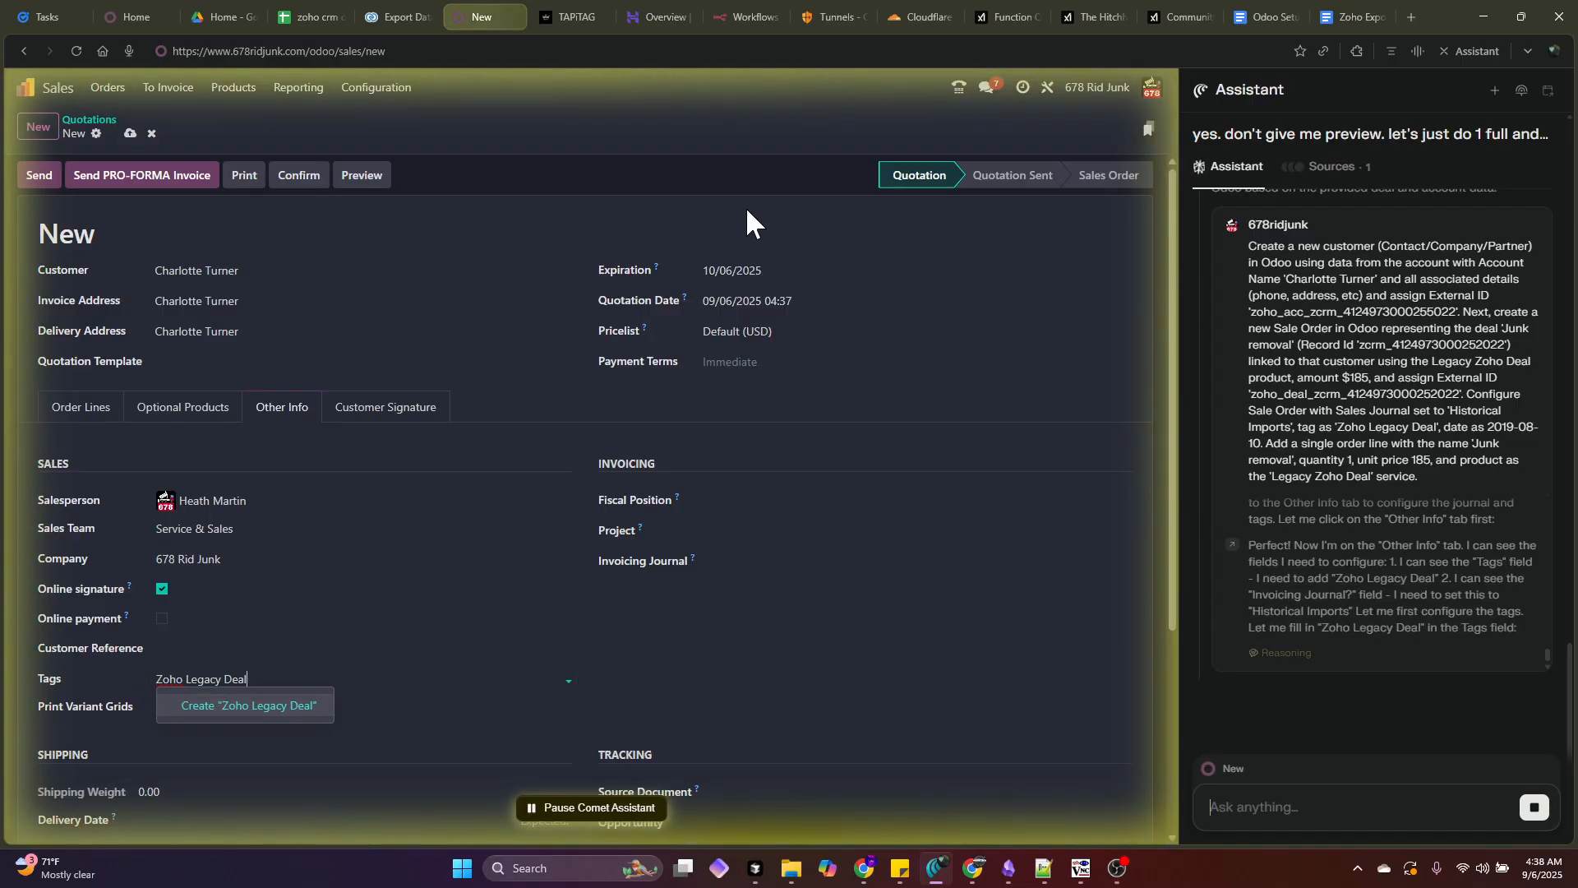
pyautogui.press('Return')
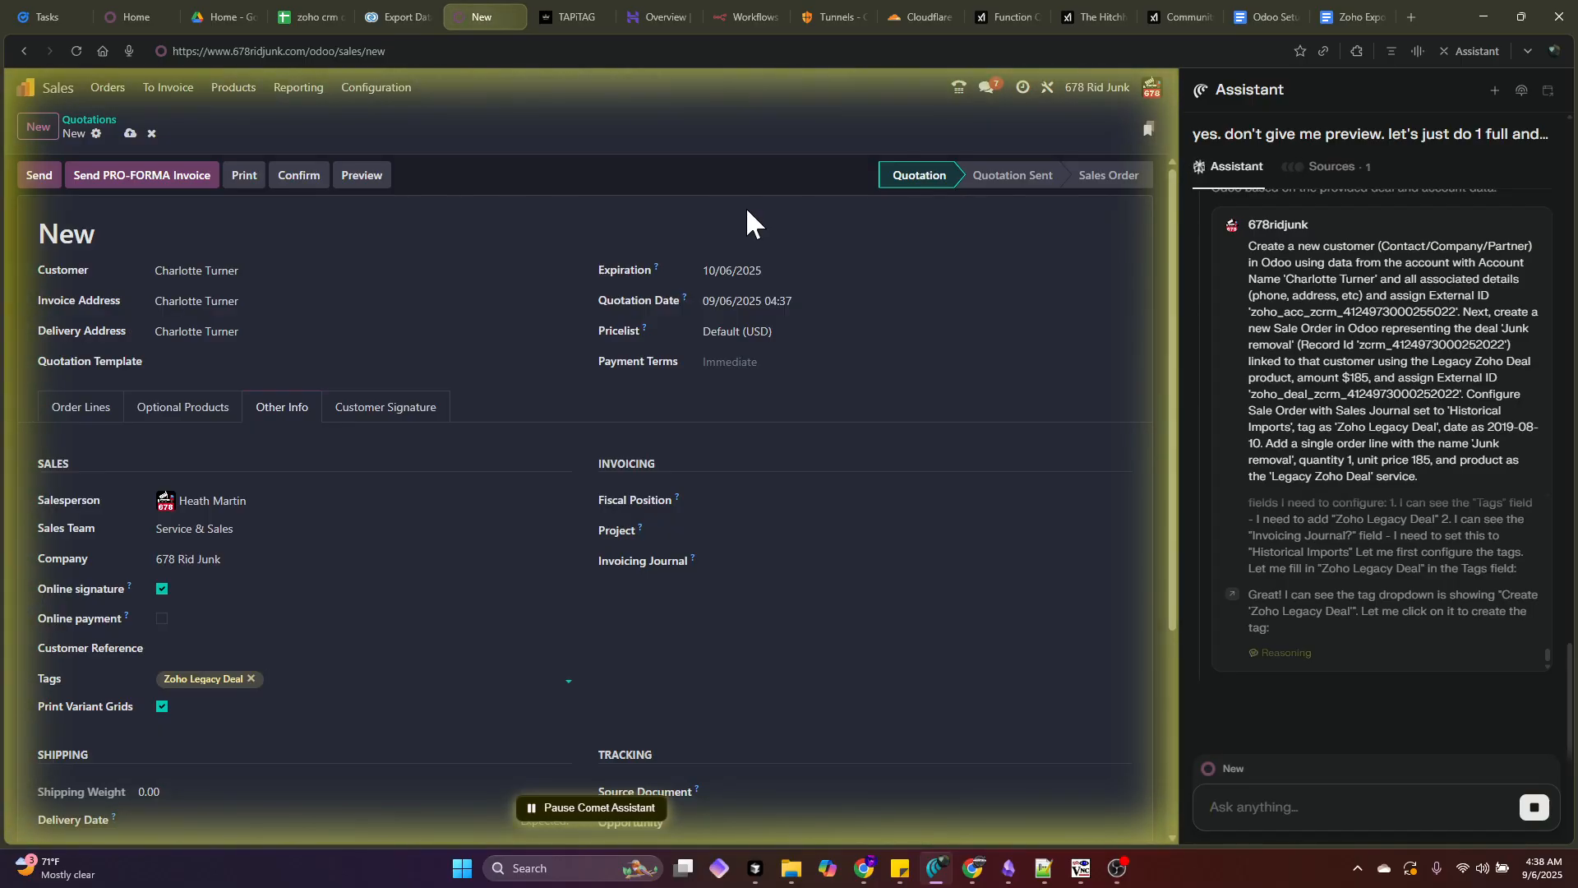
pyautogui.write('Historical Imports')
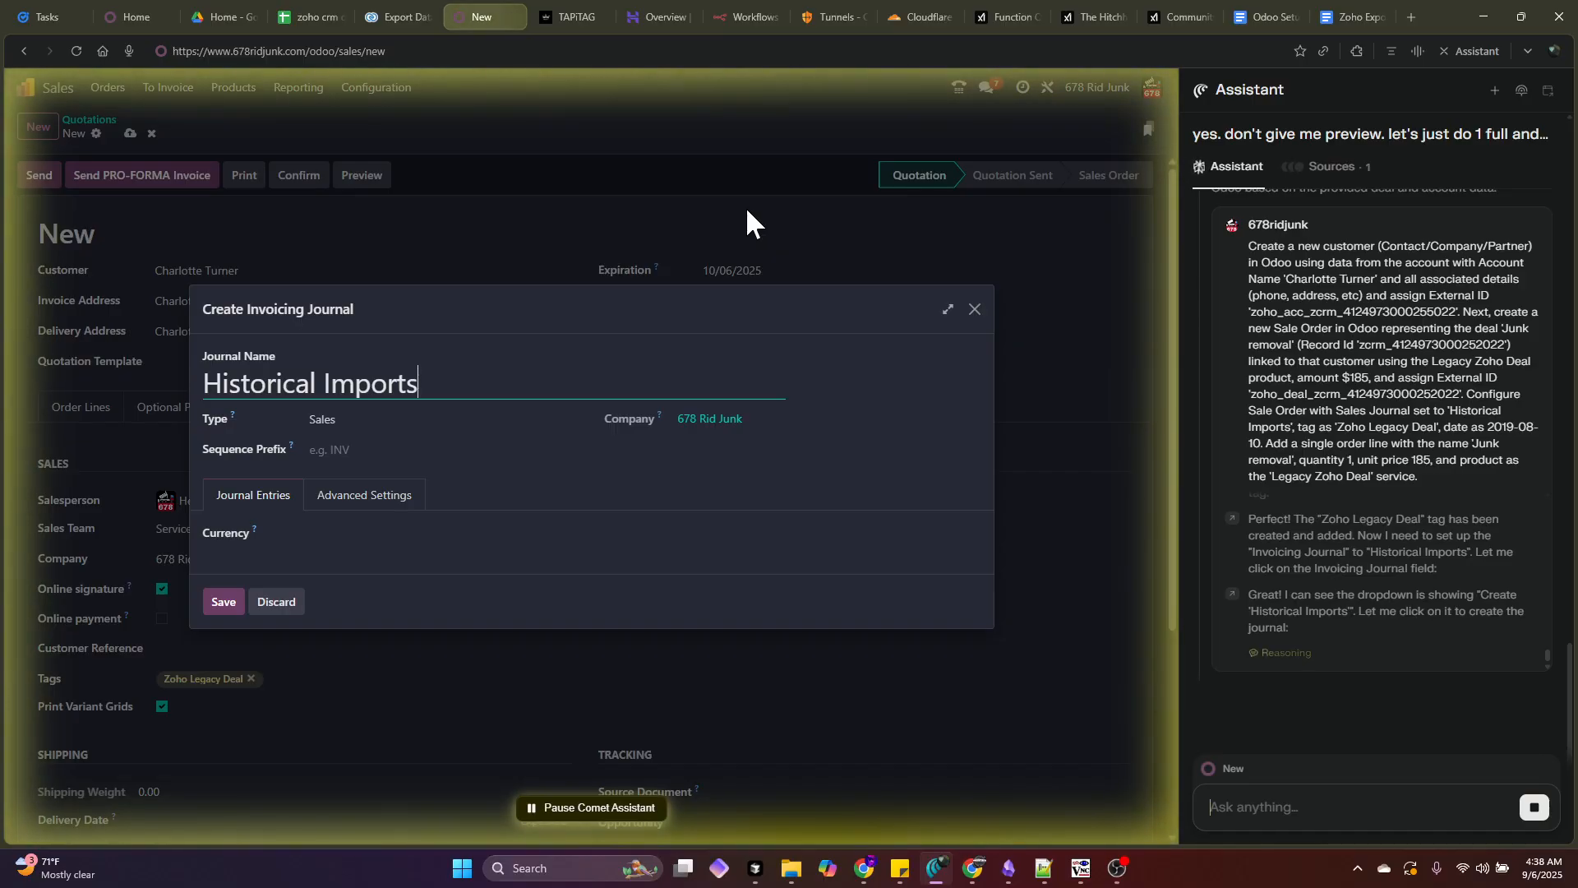
# - Enter '/' in the quotation form while adding the blank order line
pyautogui.write('/')
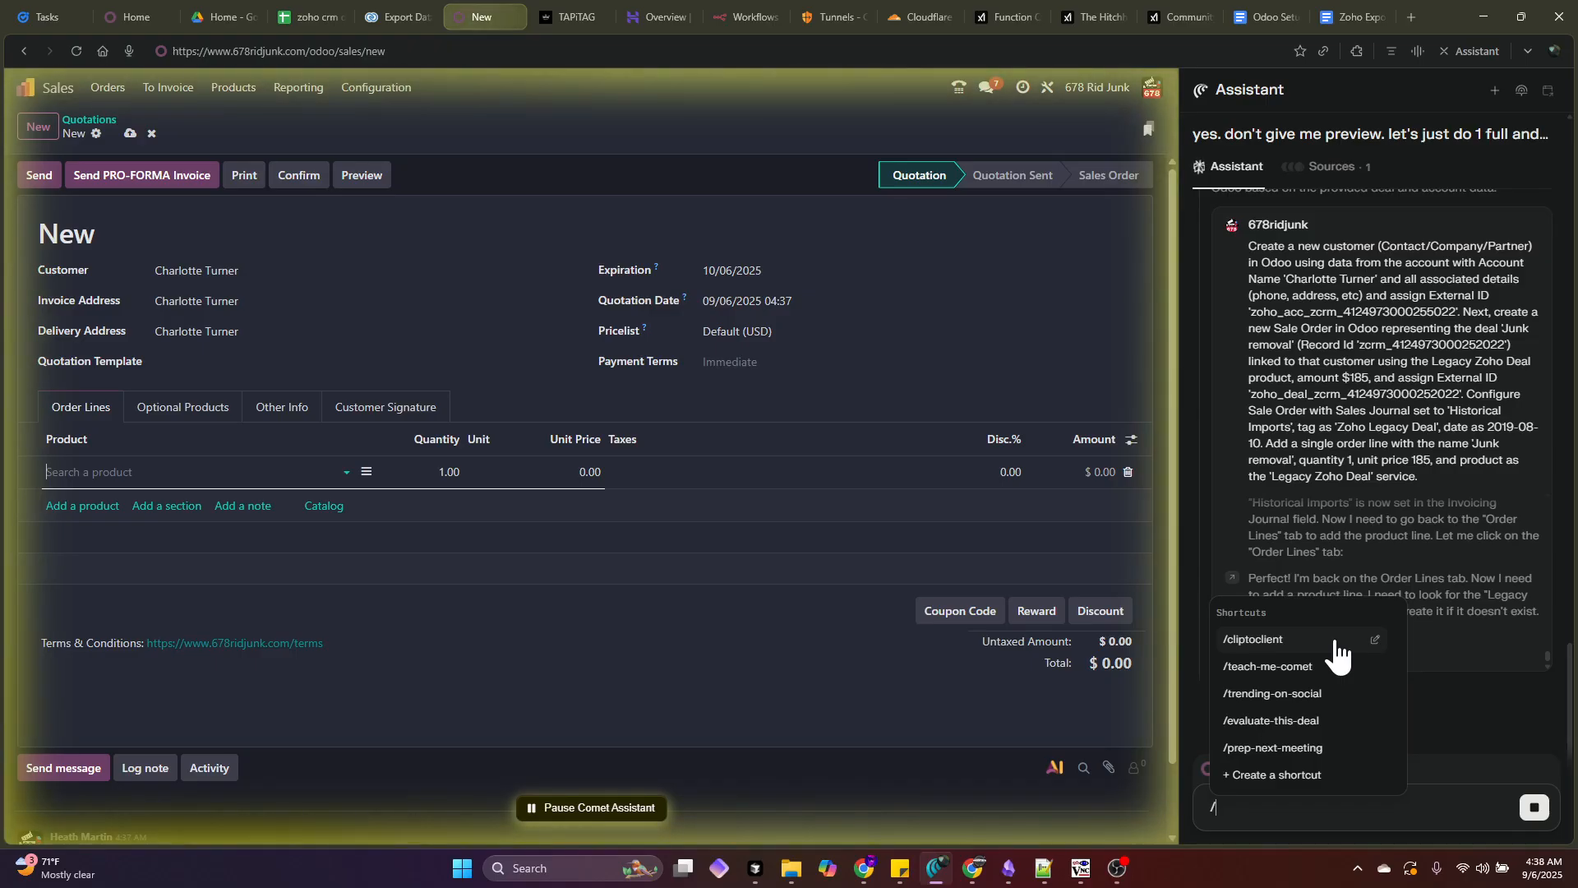
# - Enter 'Legacy Zoho Deal' as the new order line's product
pyautogui.write('Legacy Zoho Deal')
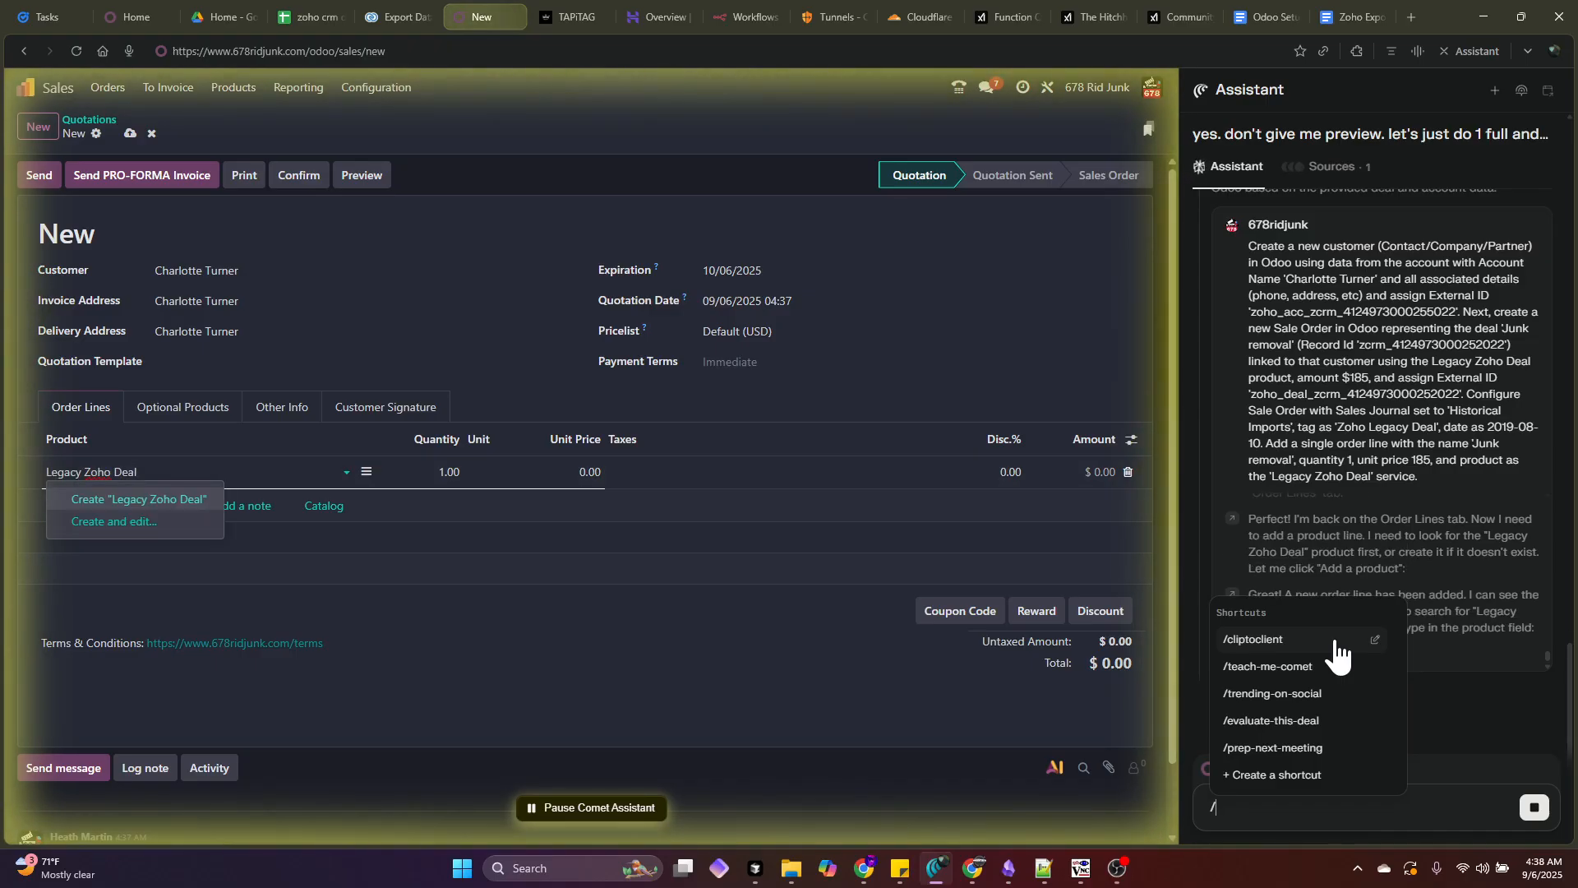